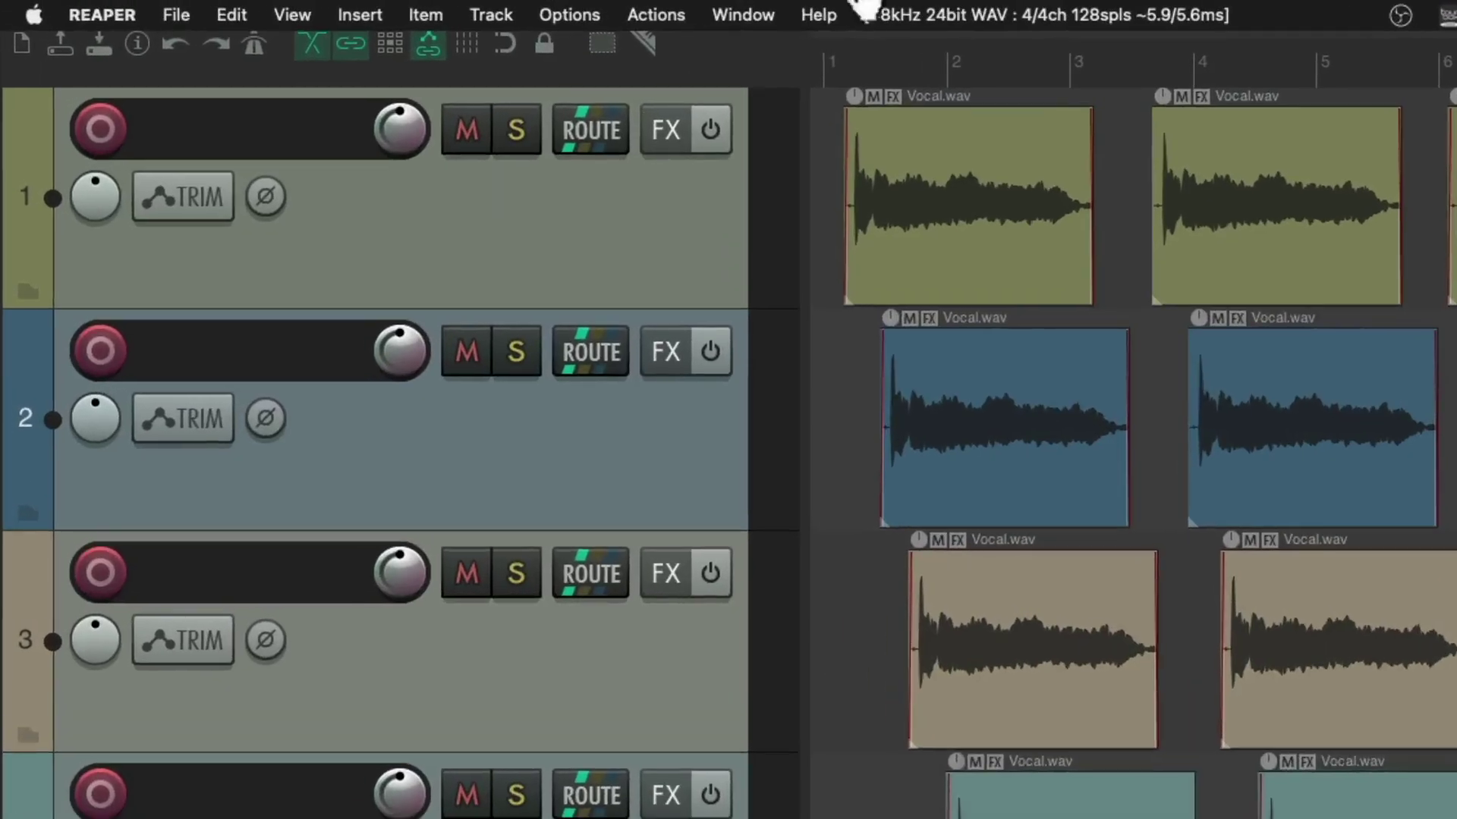
Open REAPER's Actions menu in the menu bar
click(462, 7)
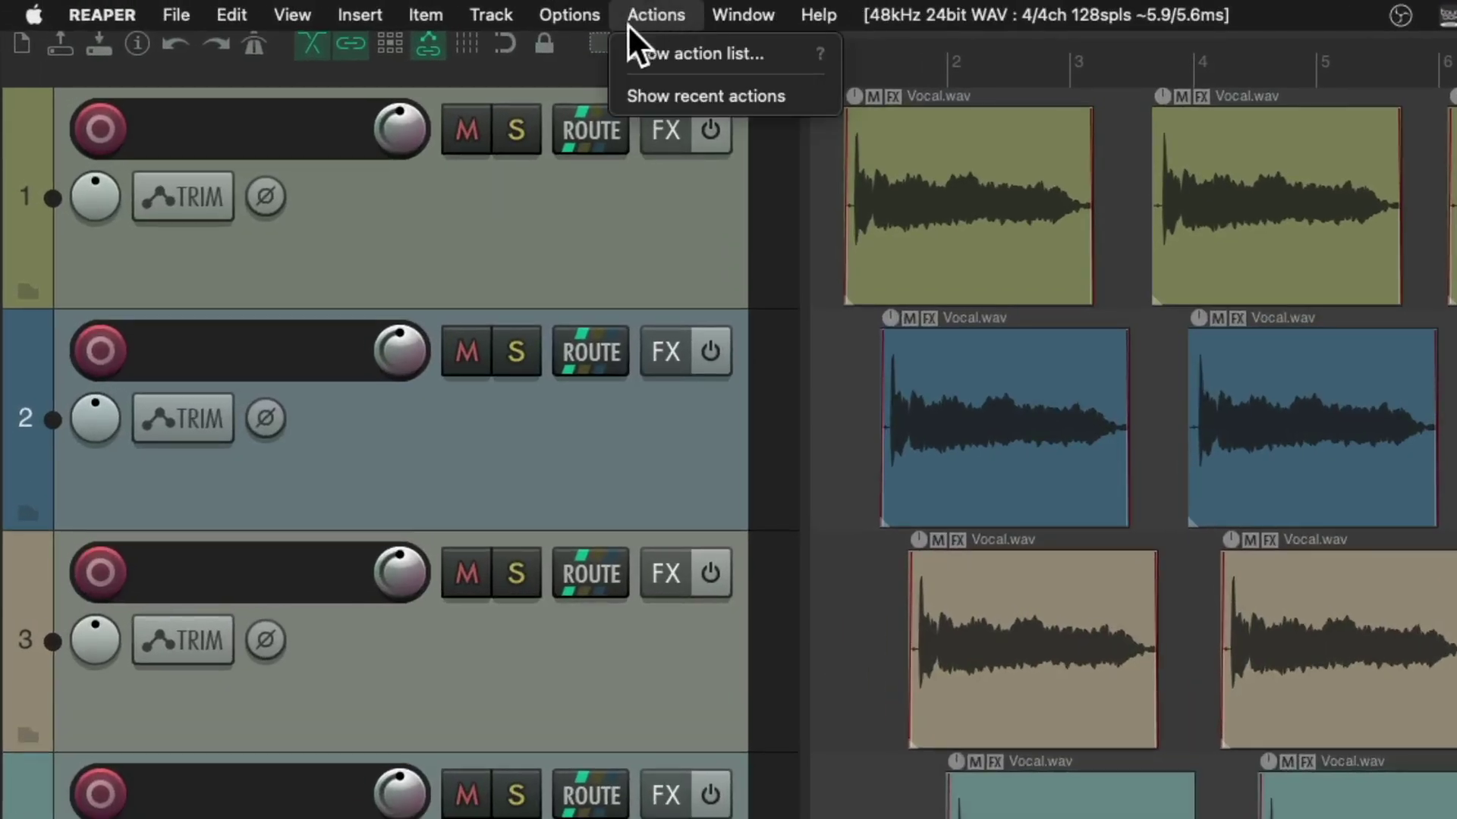
Show the action list for the Main section, sorted by Shortcut and then back by Description
click(621, 53)
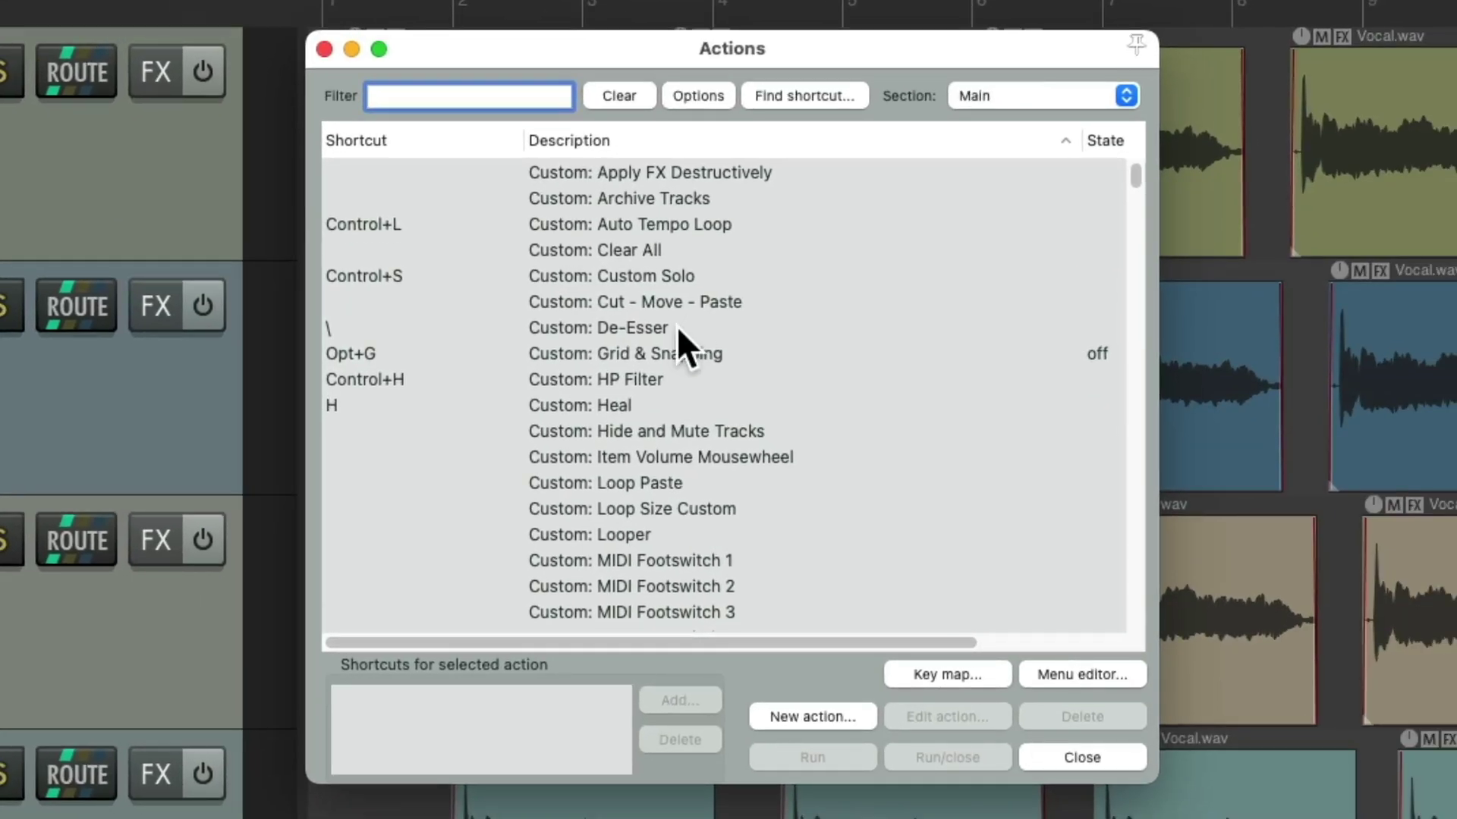
scroll(821, 383, down, 10)
scroll(821, 384, down, 5)
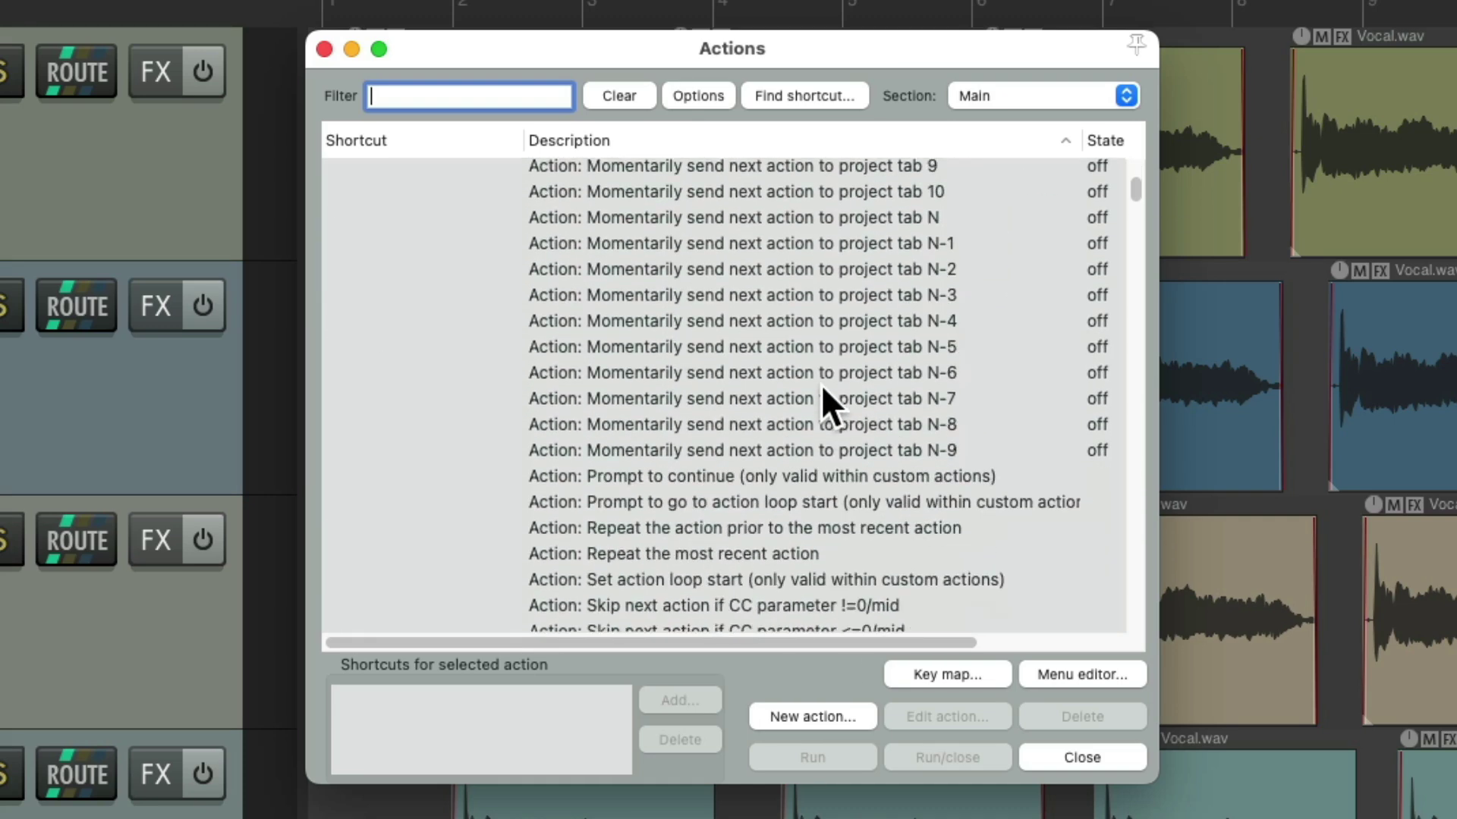
scroll(821, 384, up, 15)
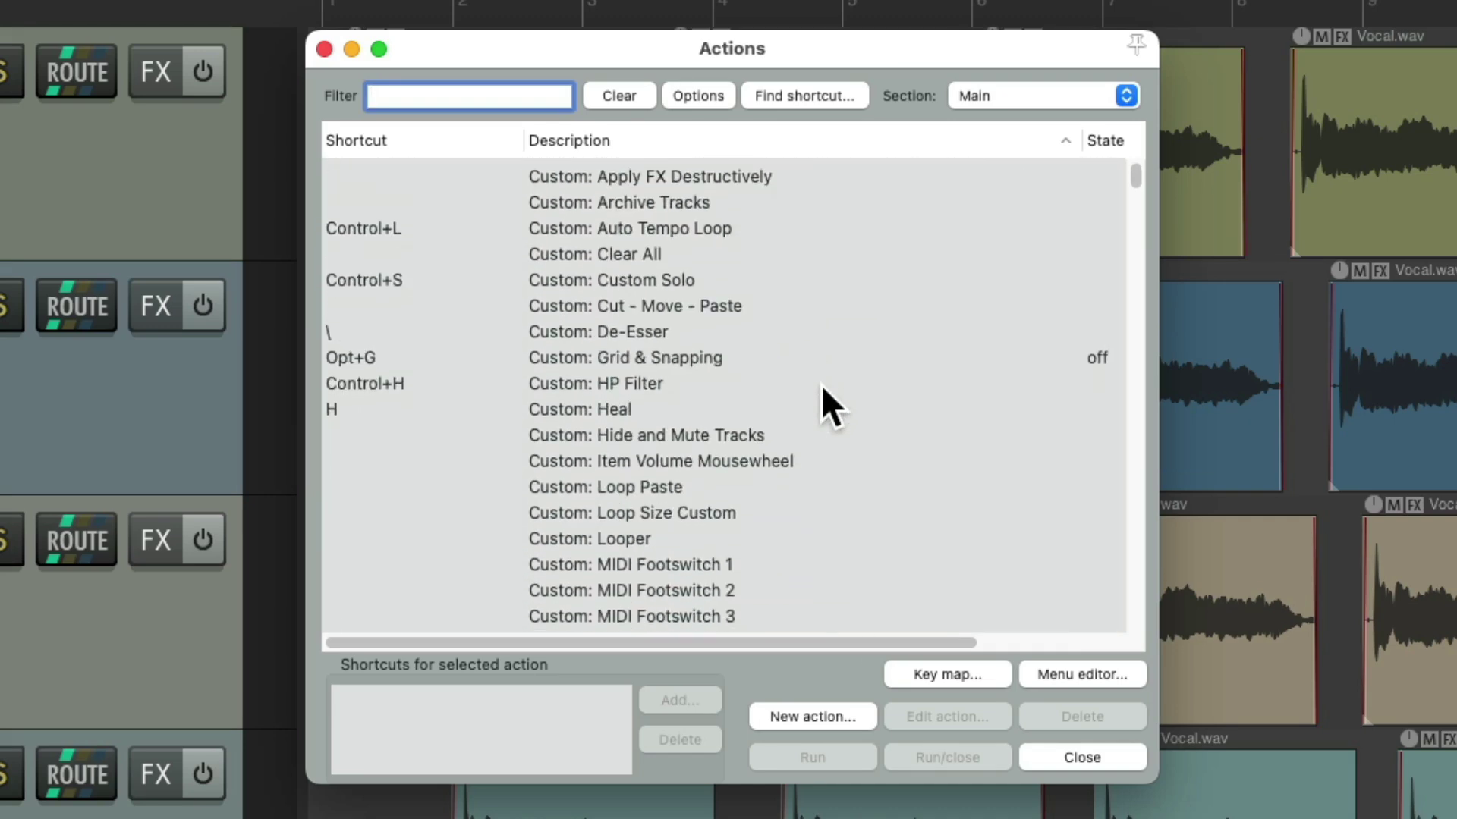
click(431, 143)
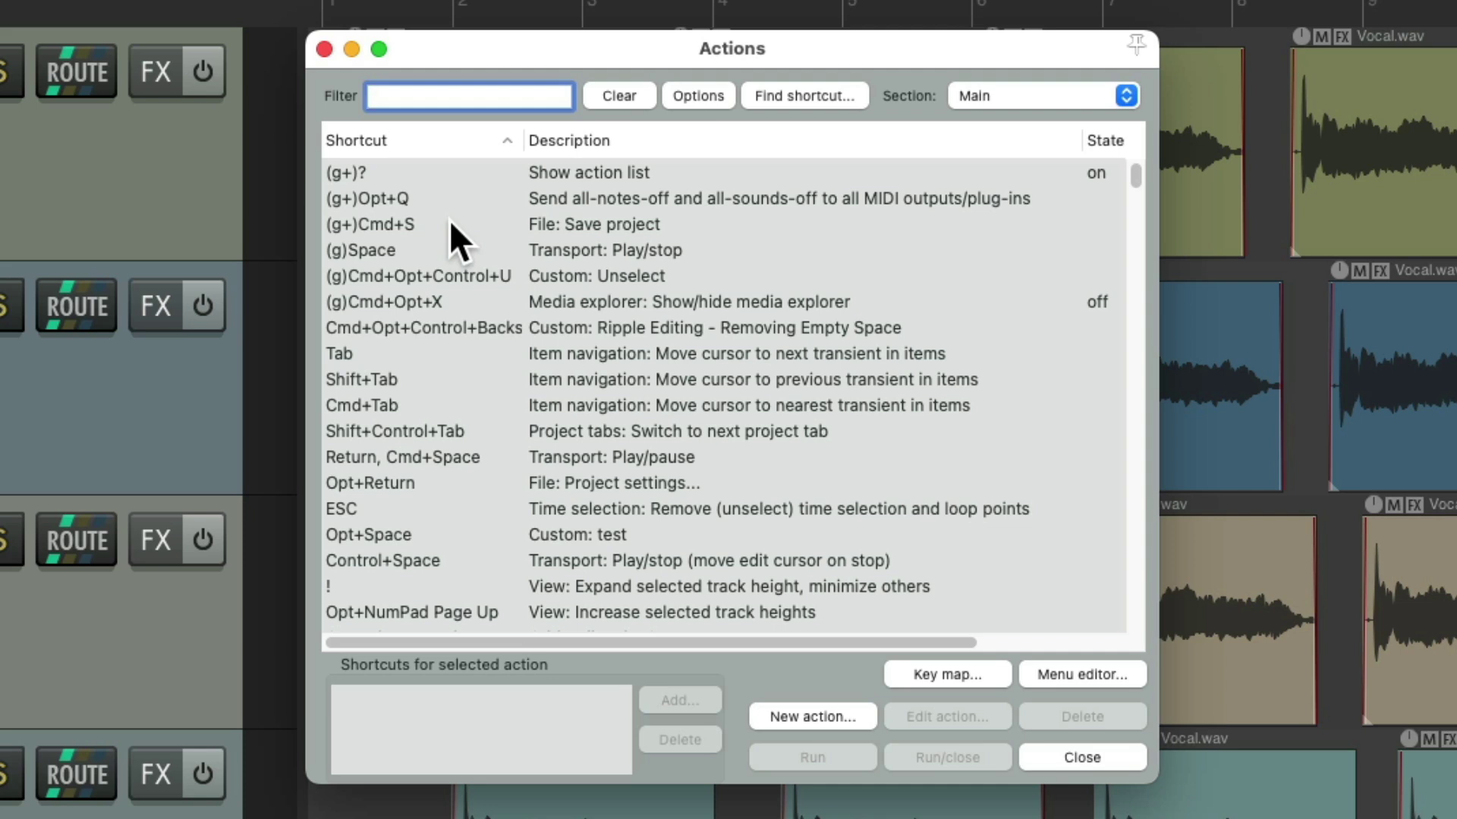
click(683, 140)
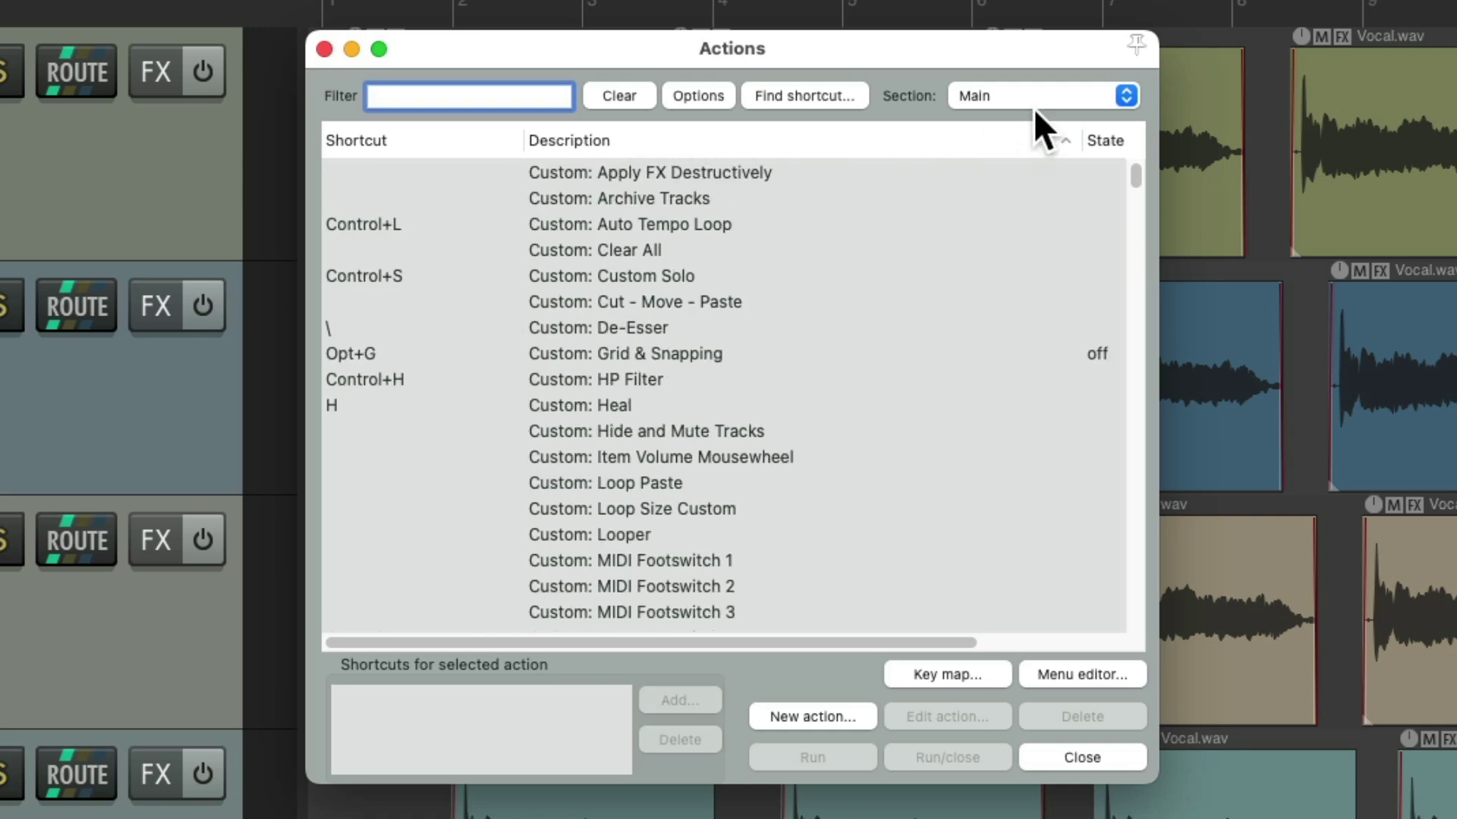
click(1071, 93)
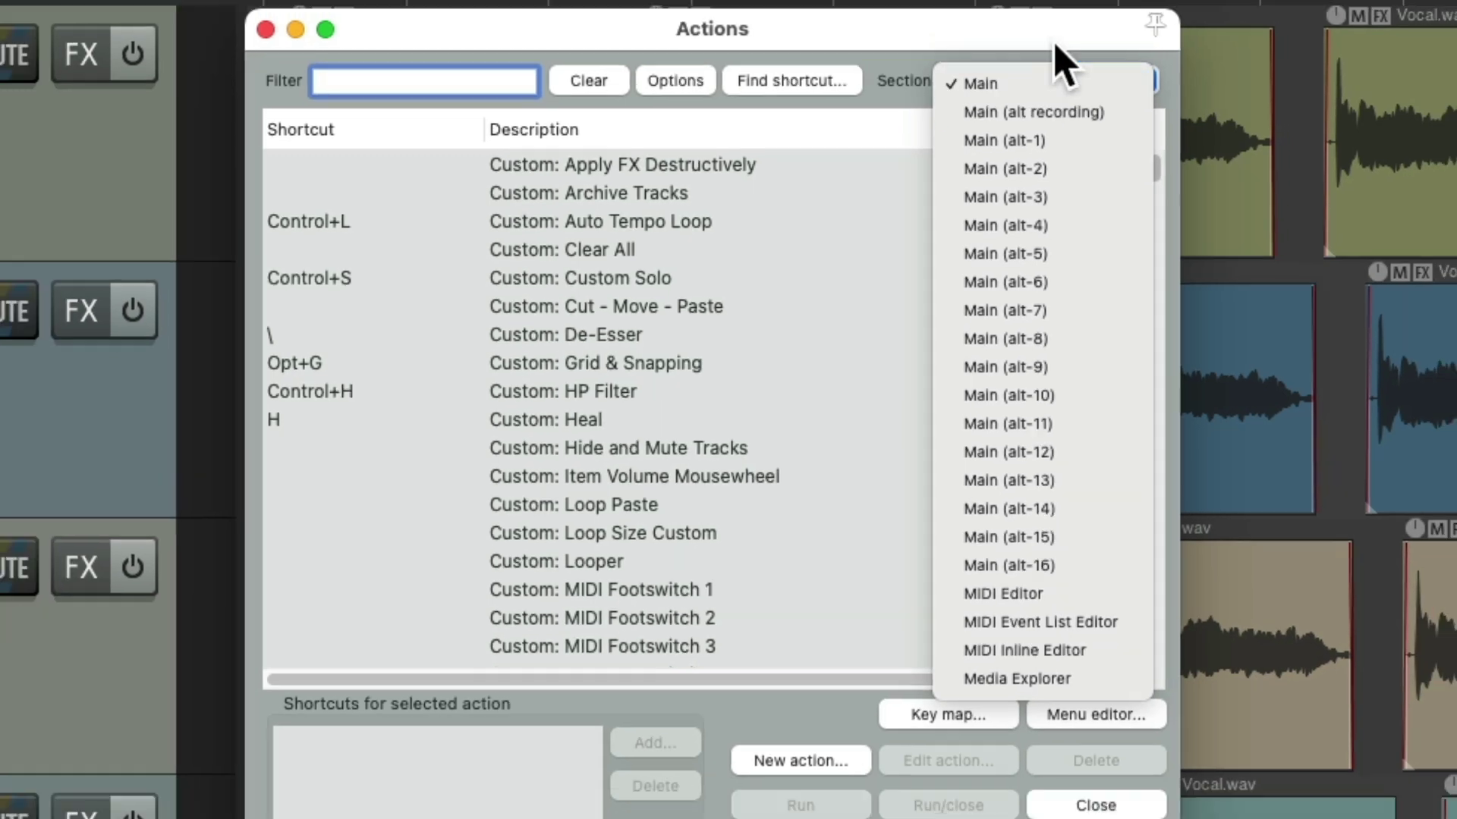
key(Escape)
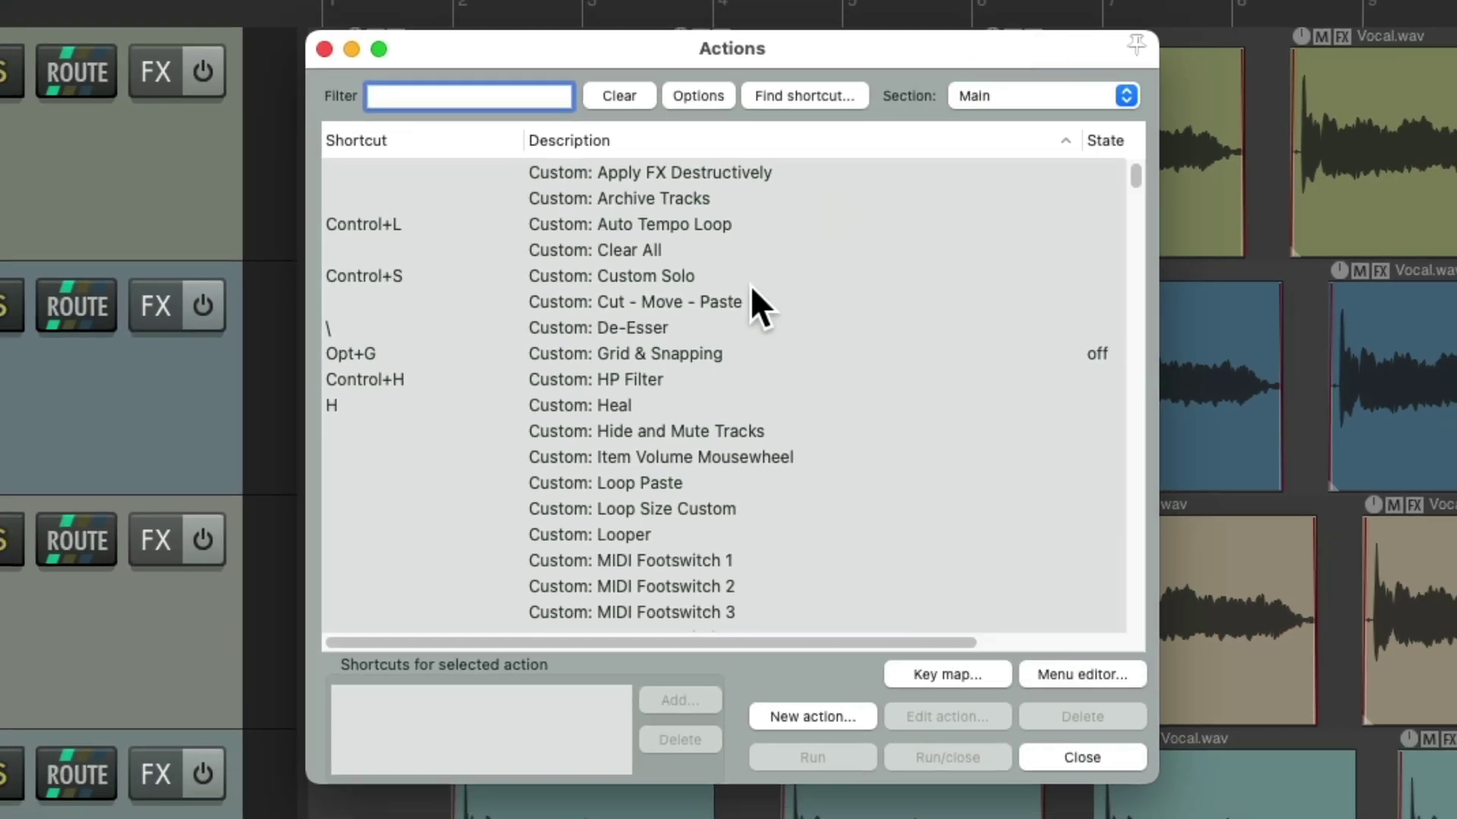
click(324, 50)
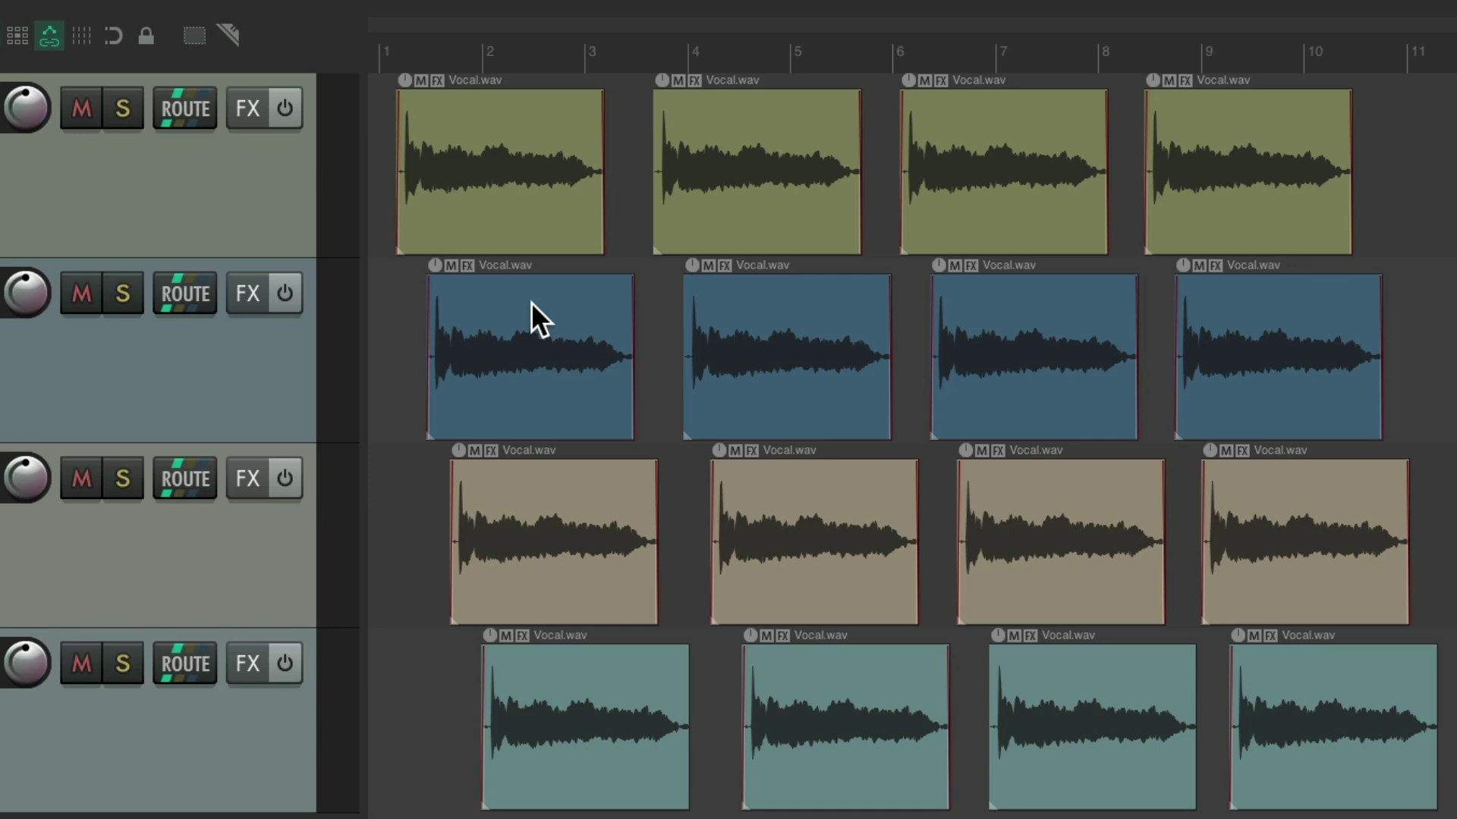
key(s)
key(s)
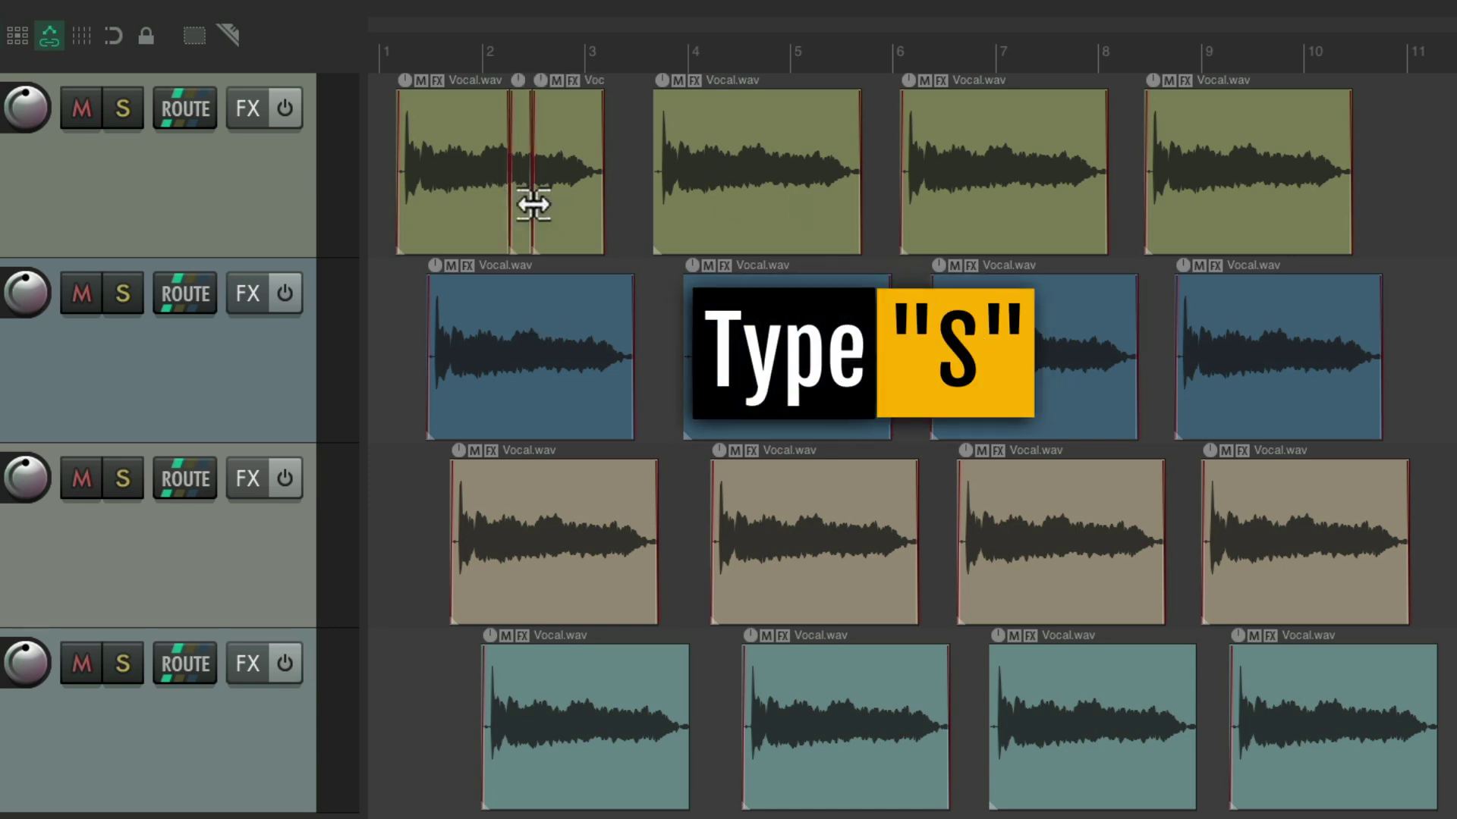
key(s)
key(s)
key(s)
key(s)
key(s)
key(s)
key(m)
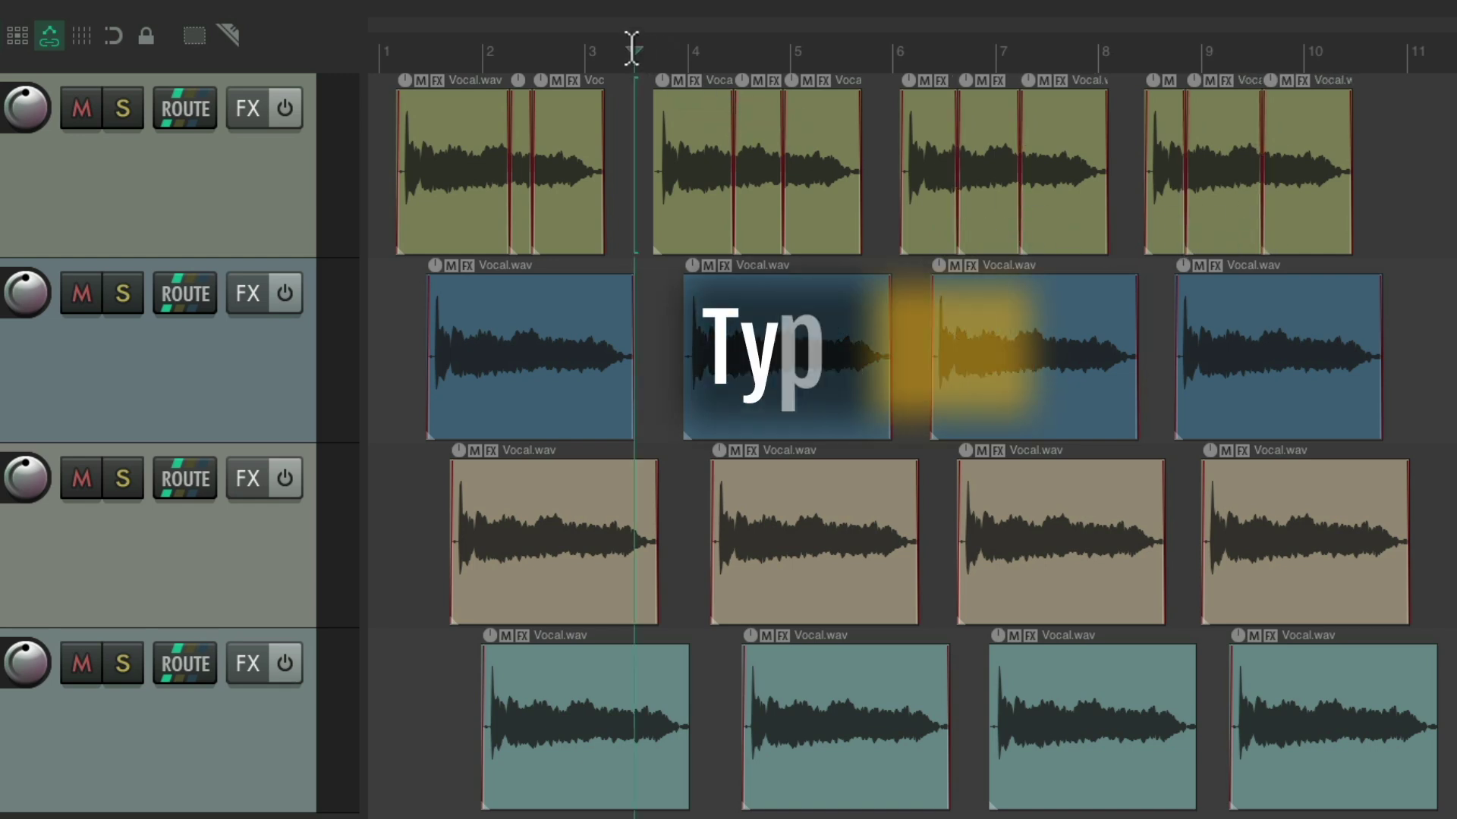
key(m)
click(879, 50)
key(m)
click(1124, 47)
key(m)
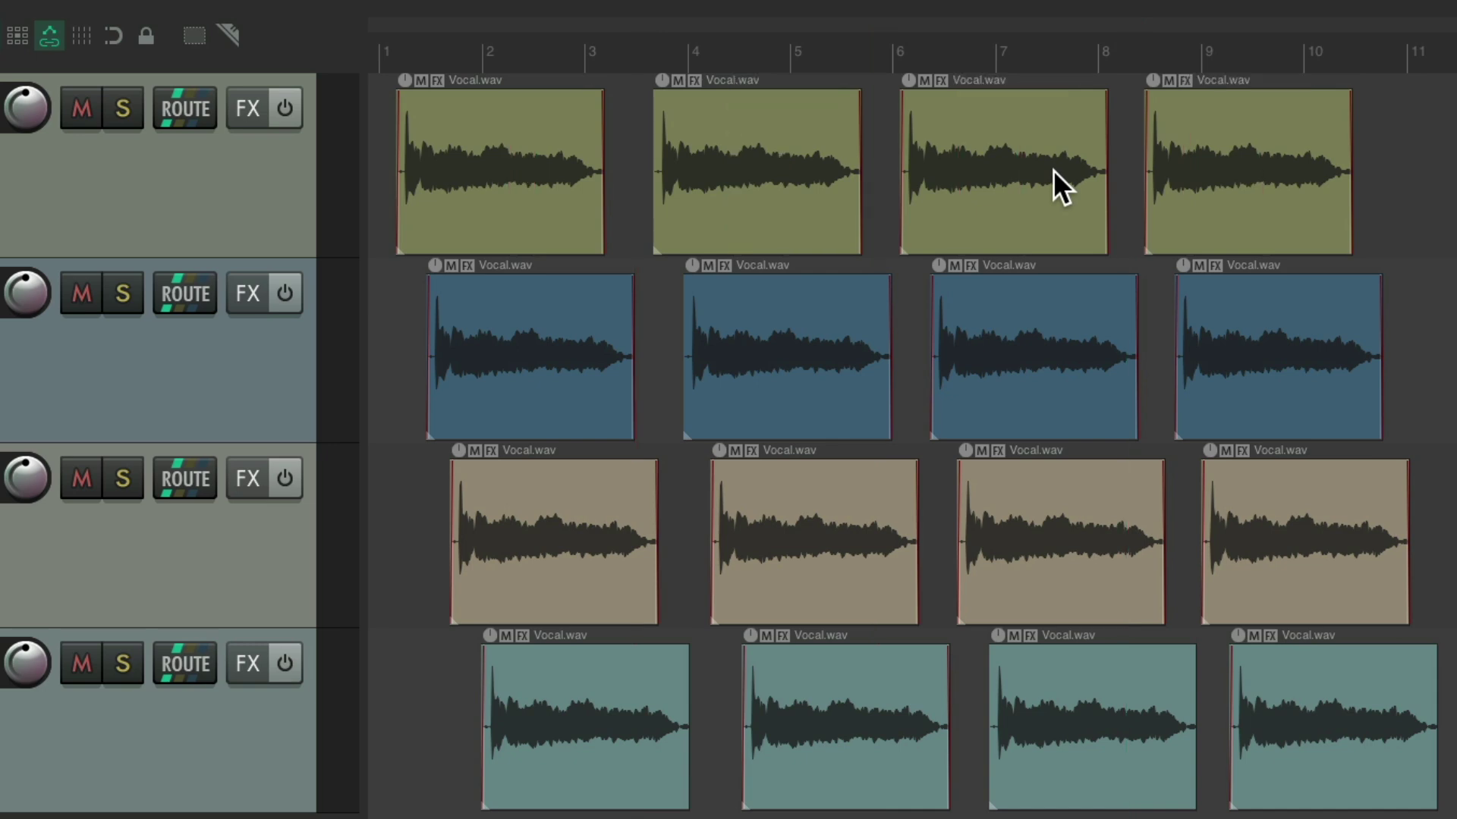
key(shift+slash)
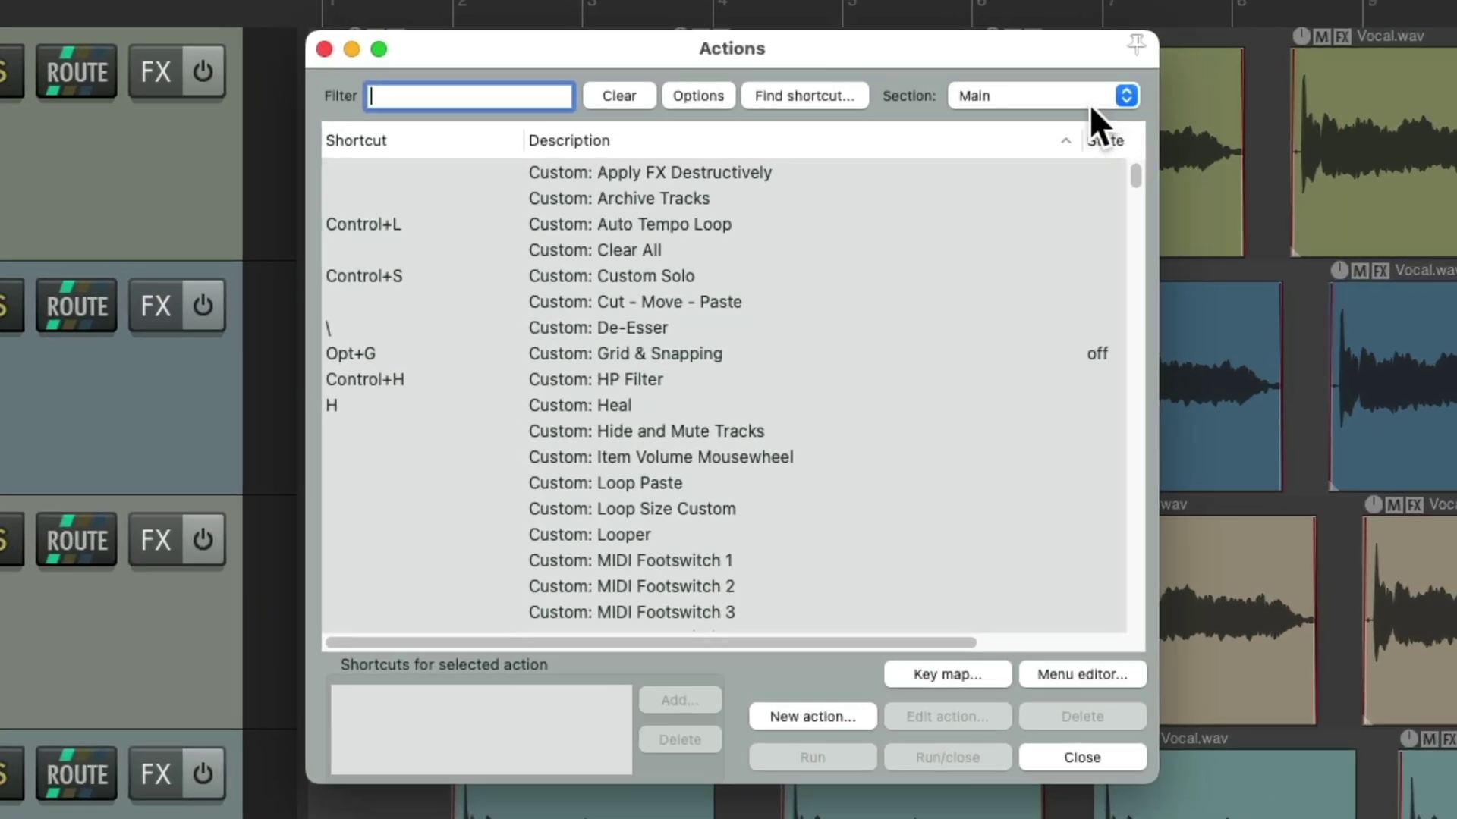
Switch the action list Section to Main (alt-1), leaving the Key map options unchanged
click(1090, 98)
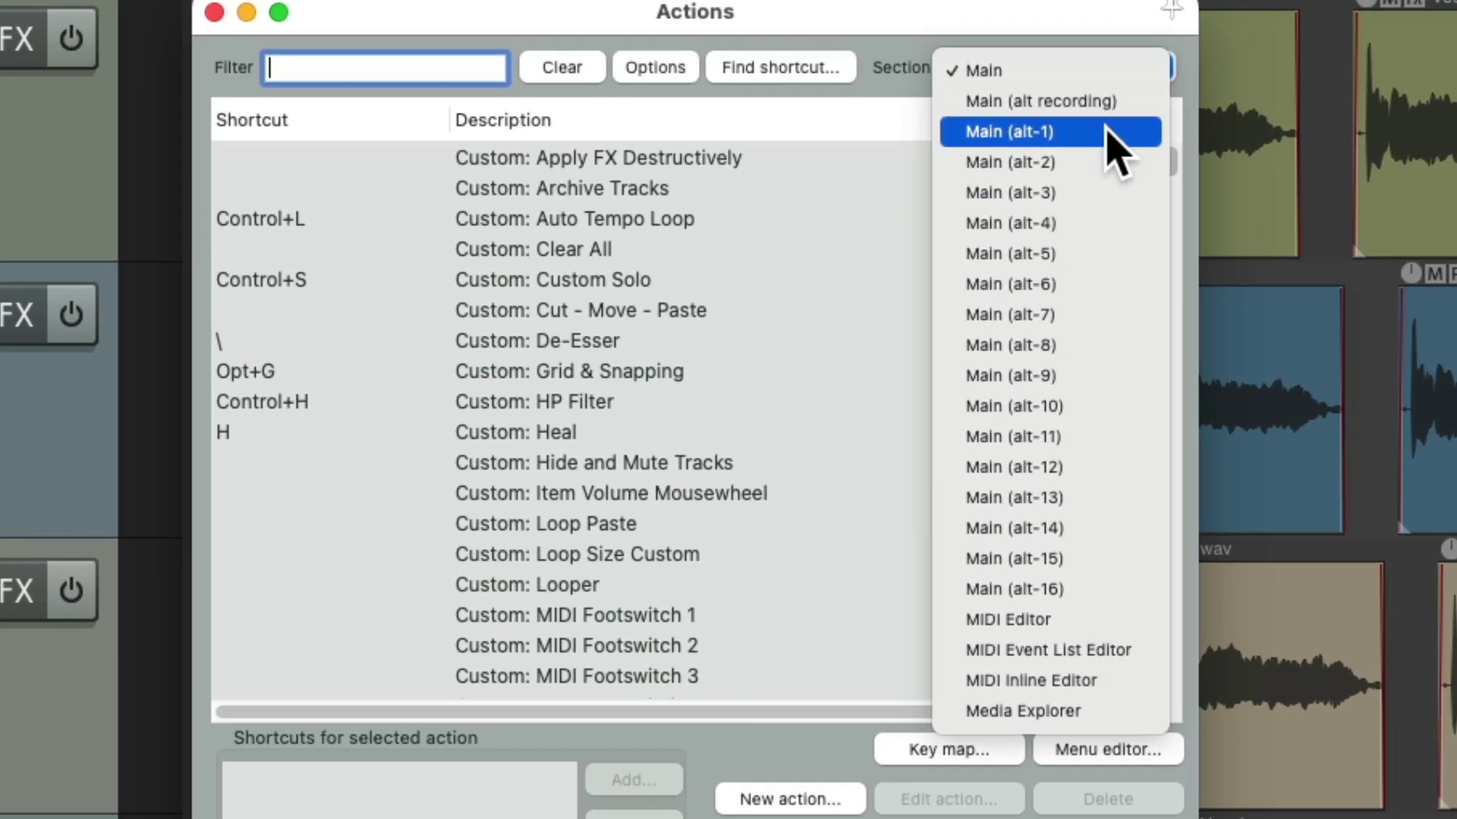
click(1106, 131)
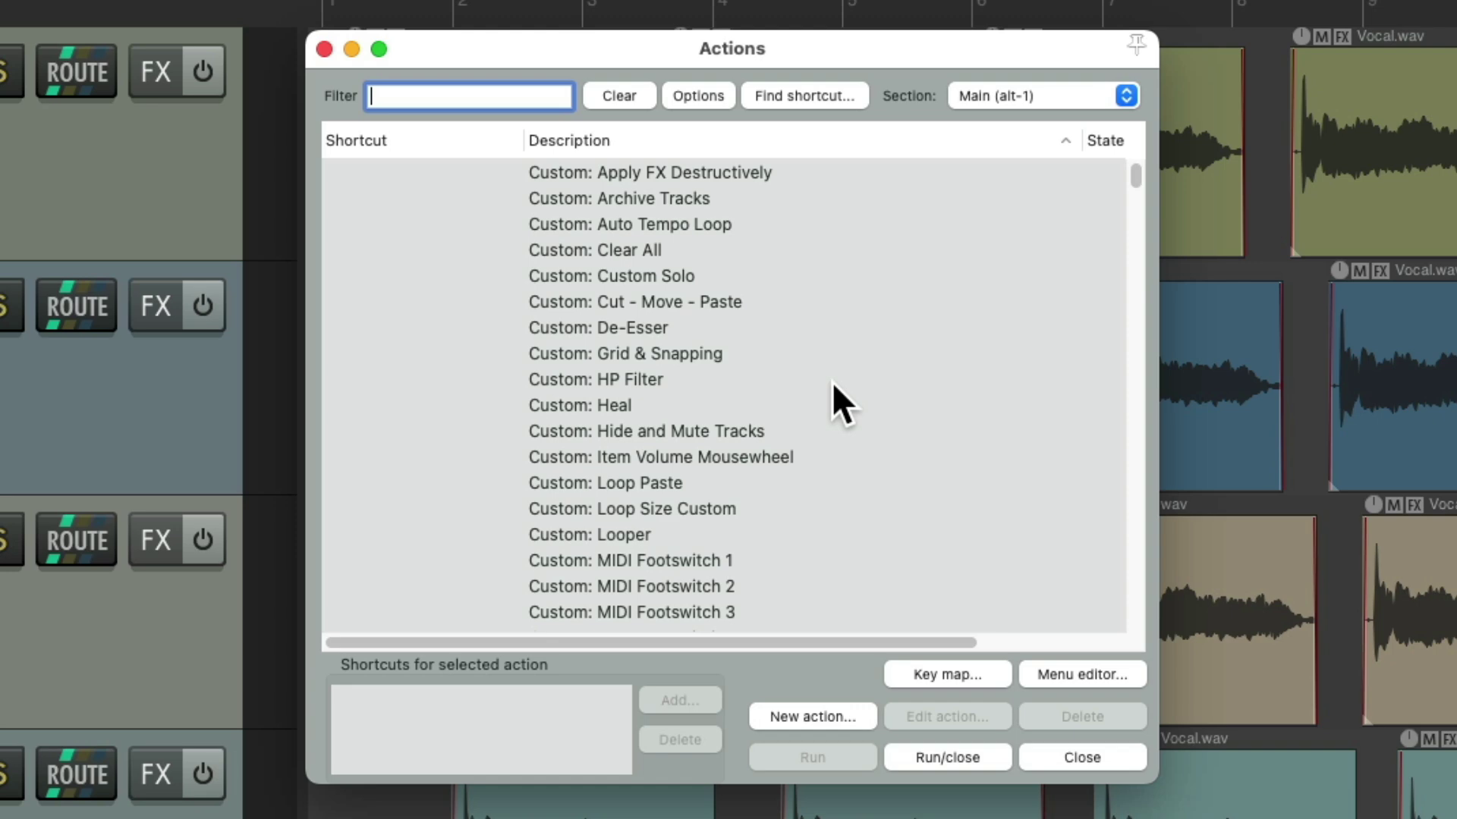
click(1063, 100)
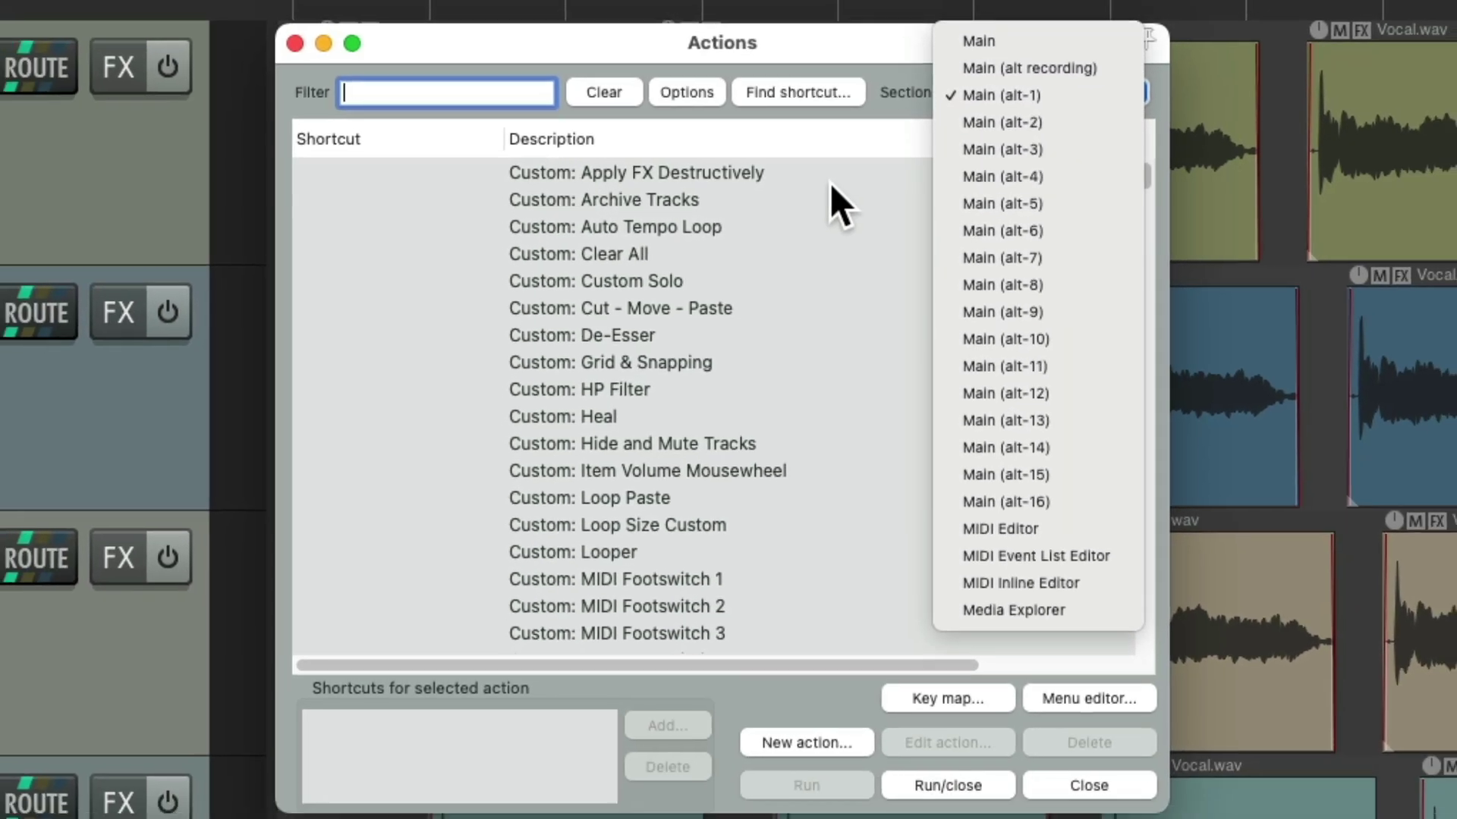
click(829, 325)
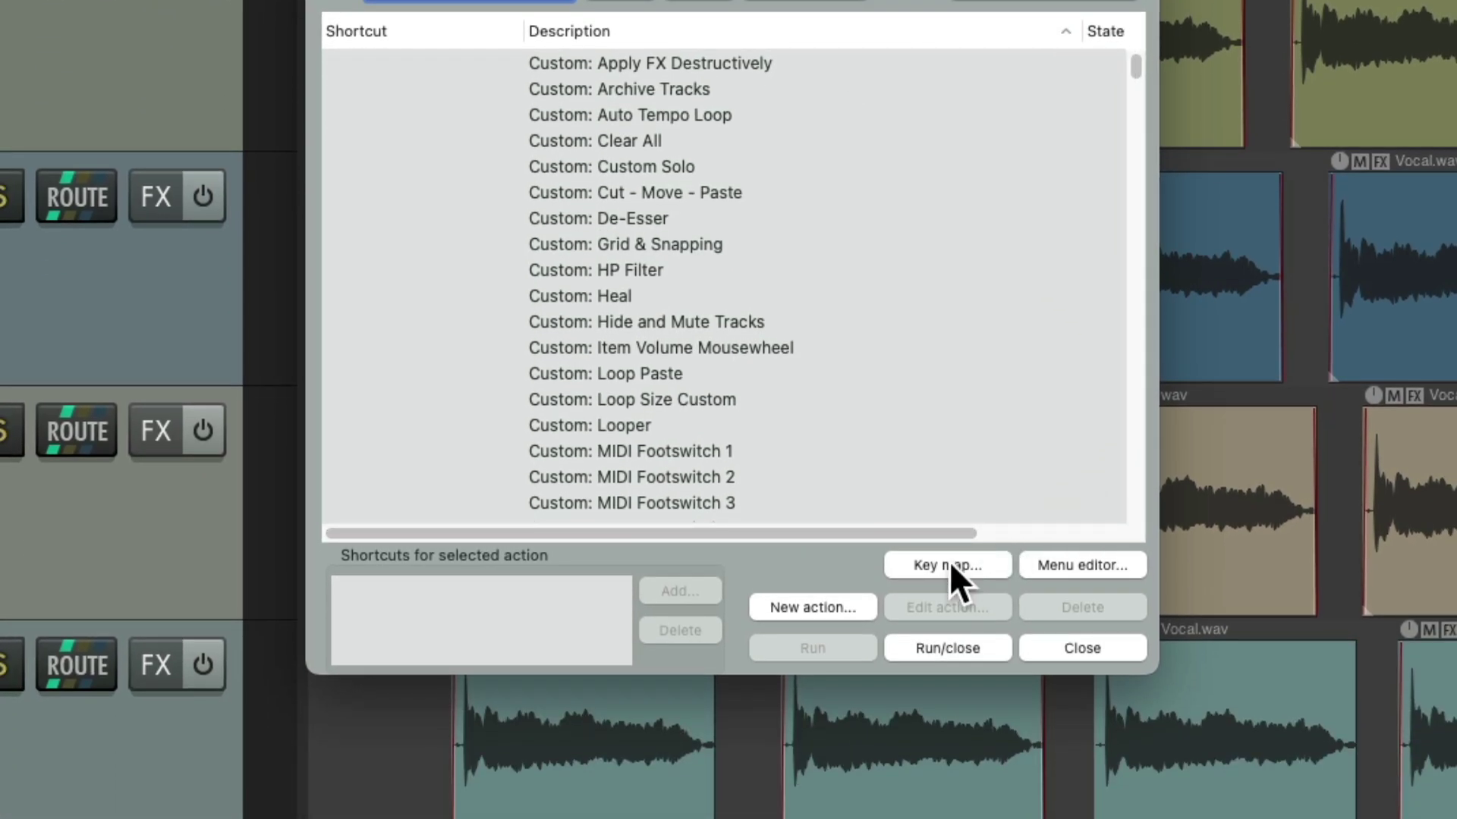
click(949, 564)
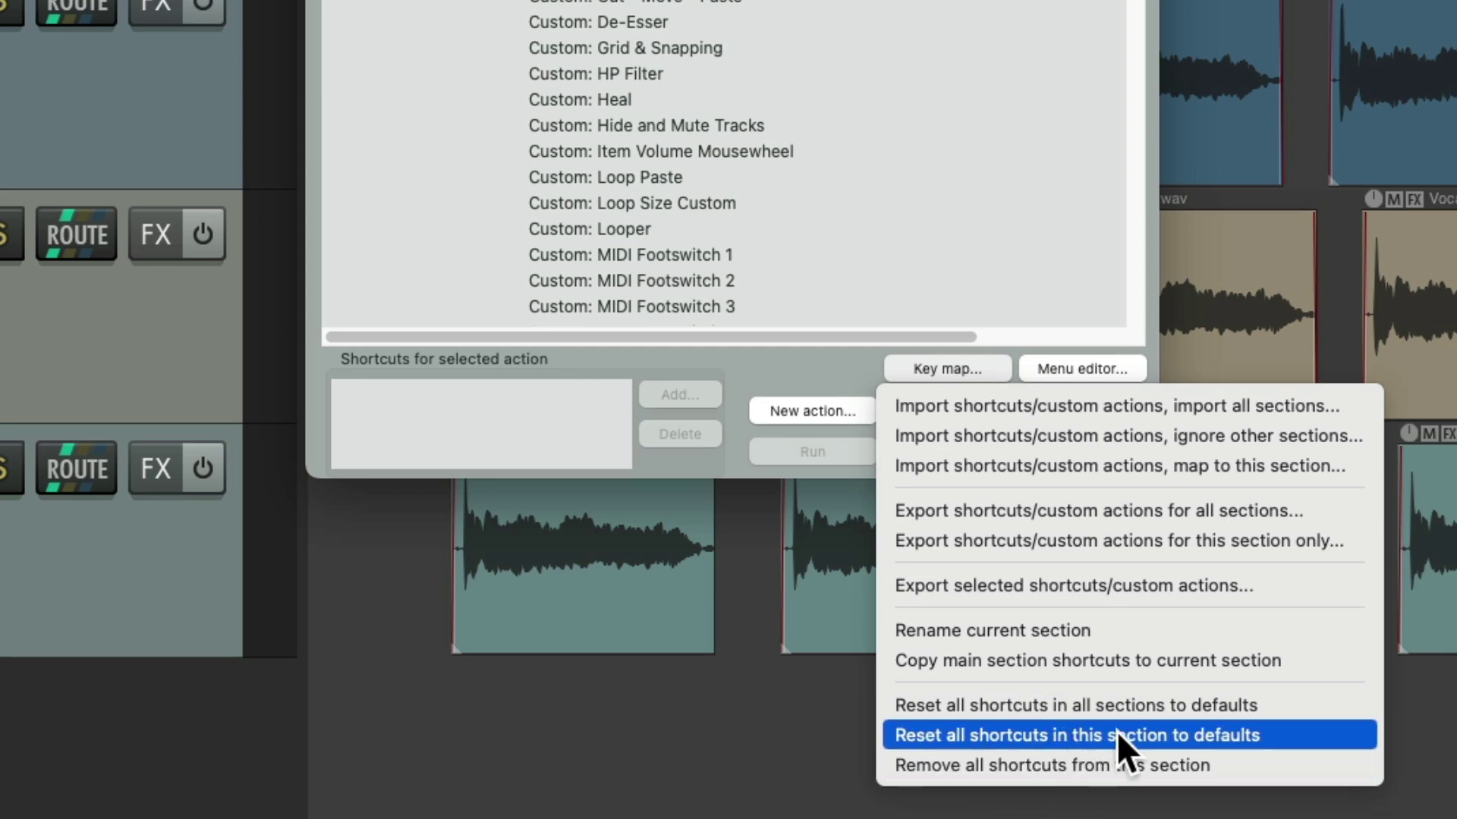
key(Escape)
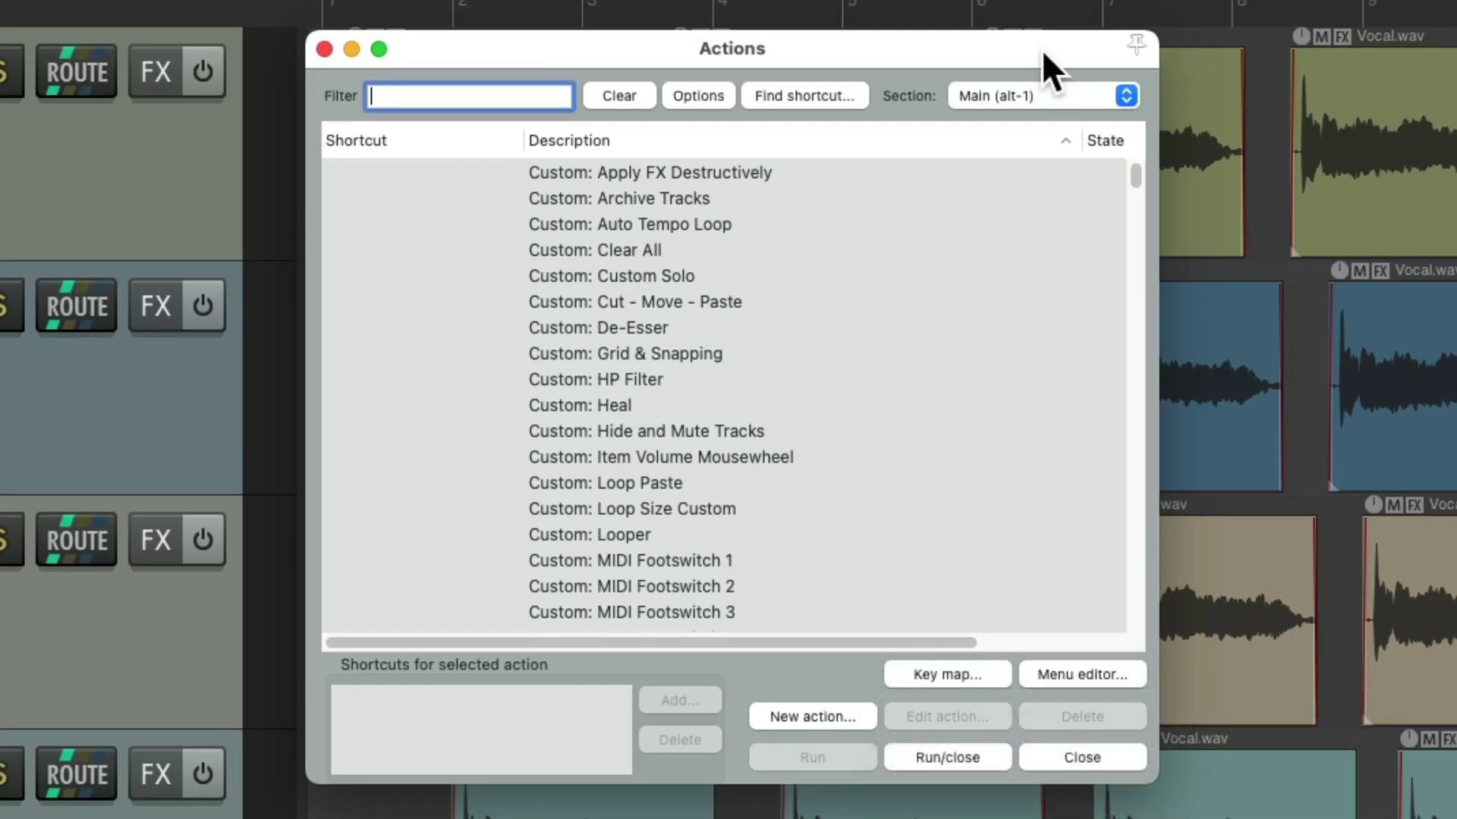
Copy the Main section's shortcuts into Main (alt-1) using Key map's copy option
click(1044, 85)
click(1036, 42)
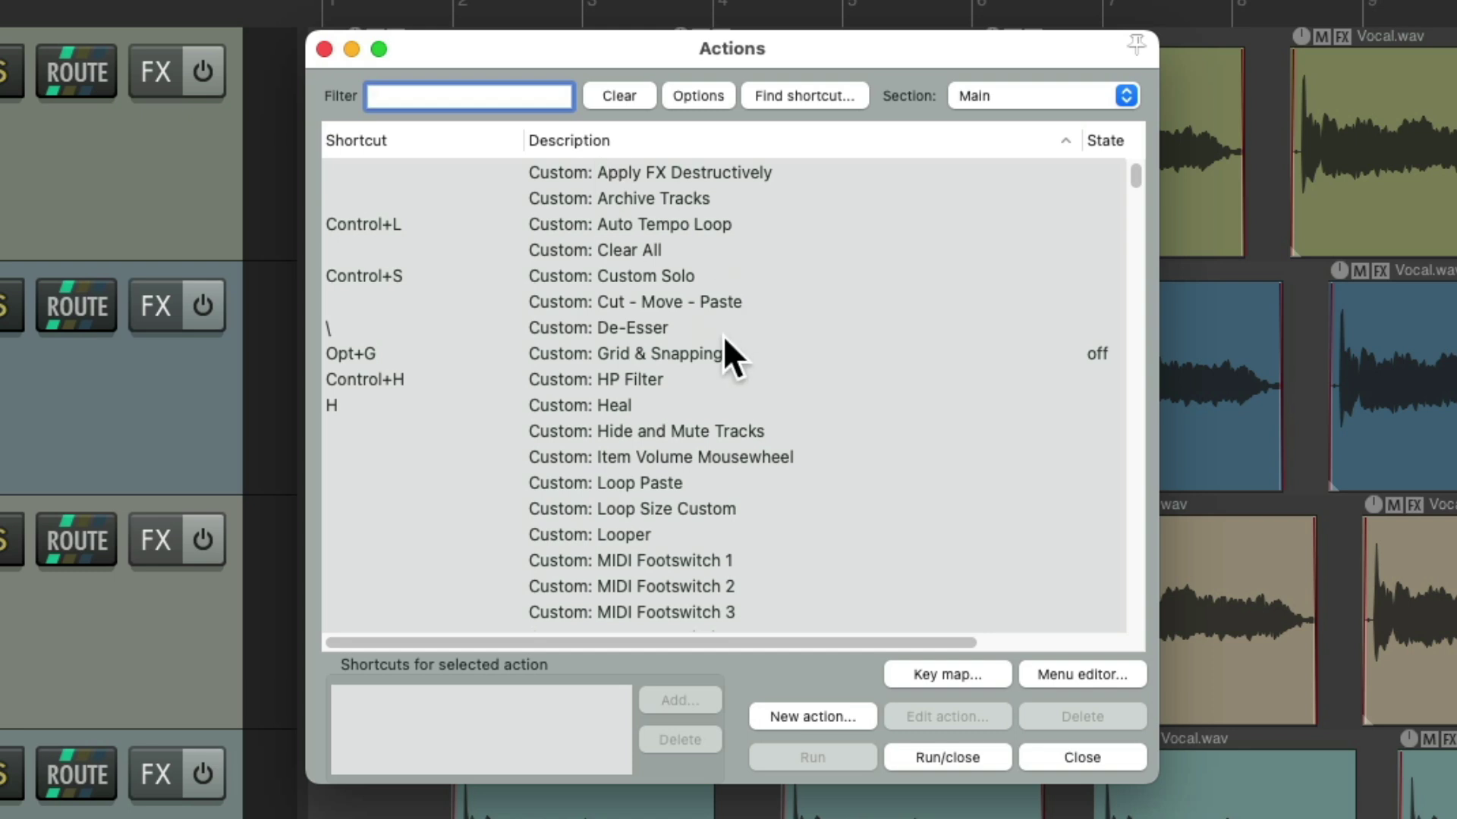
click(1055, 95)
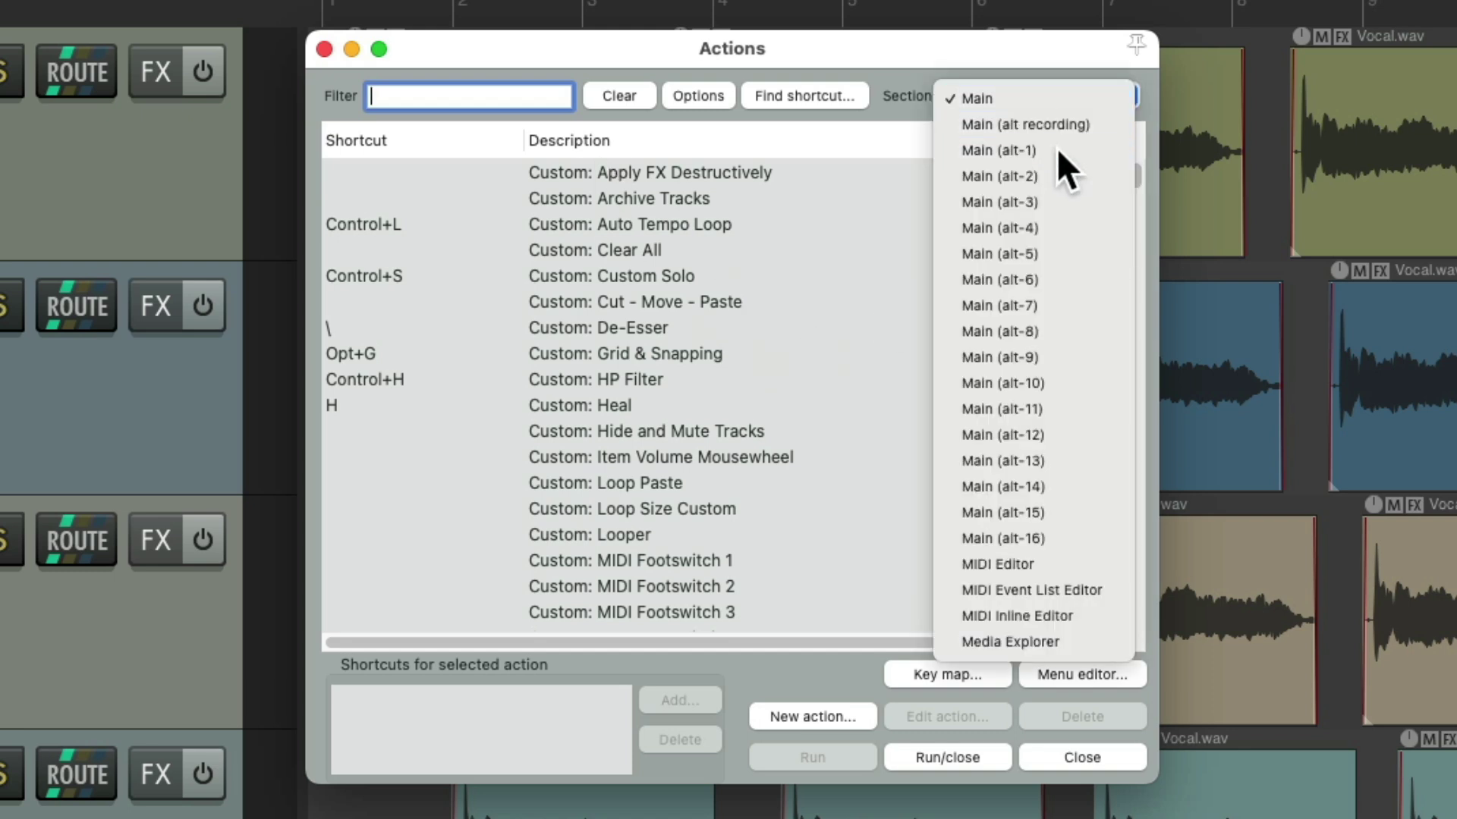
click(1059, 151)
click(953, 565)
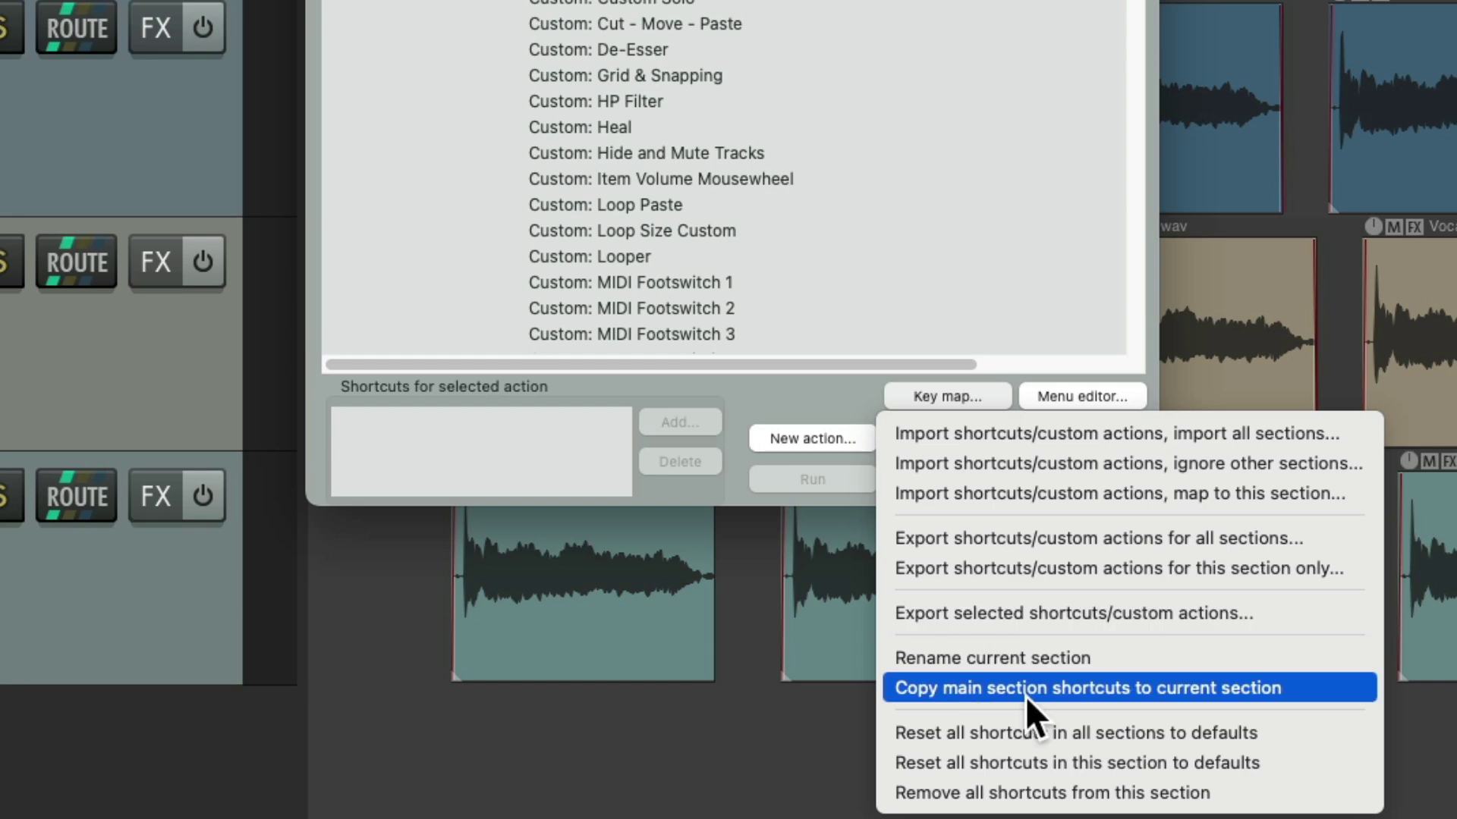
click(1143, 695)
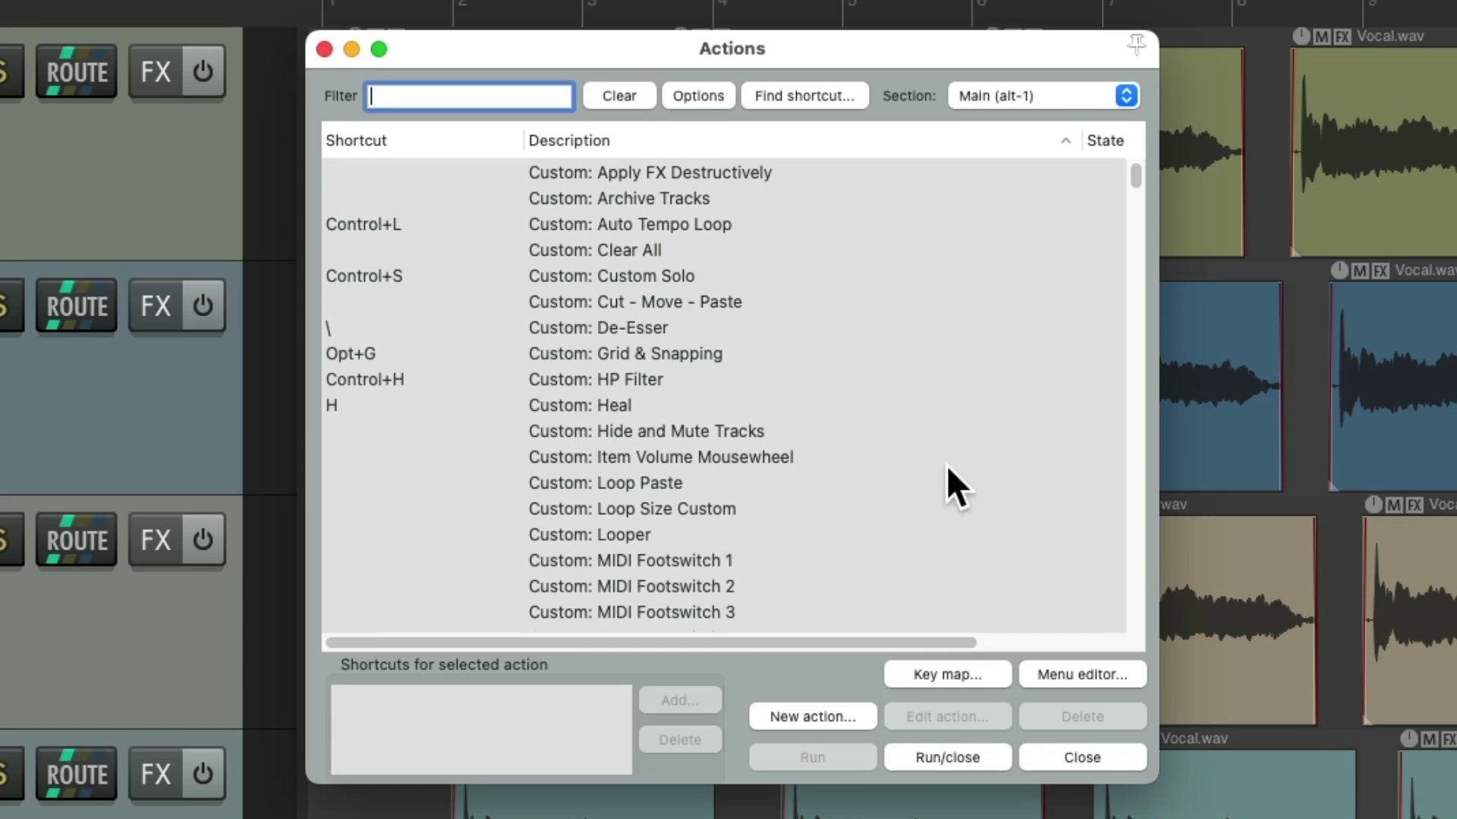
click(786, 95)
key(Escape)
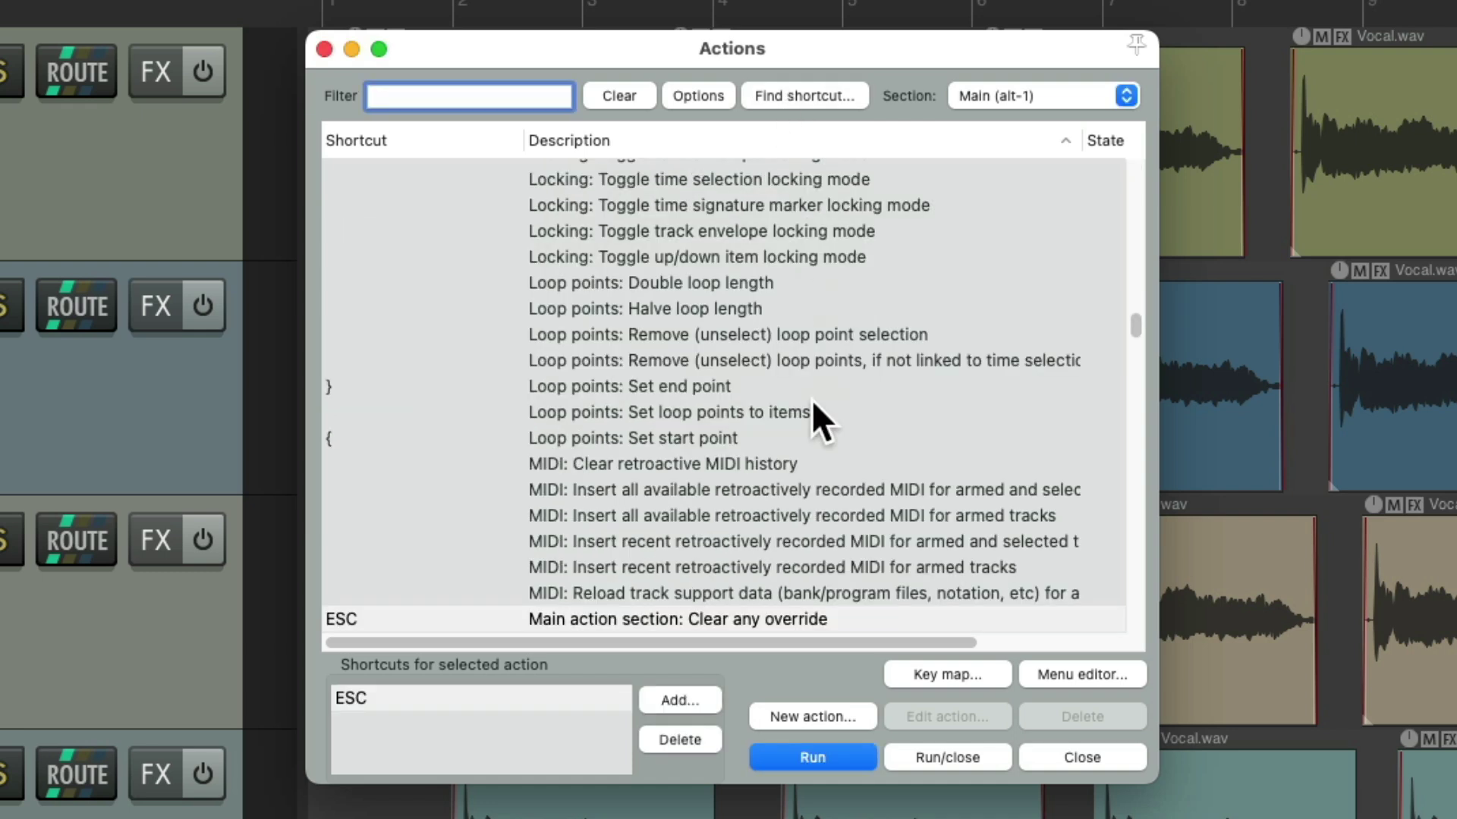
scroll(812, 395, down, 5)
click(710, 436)
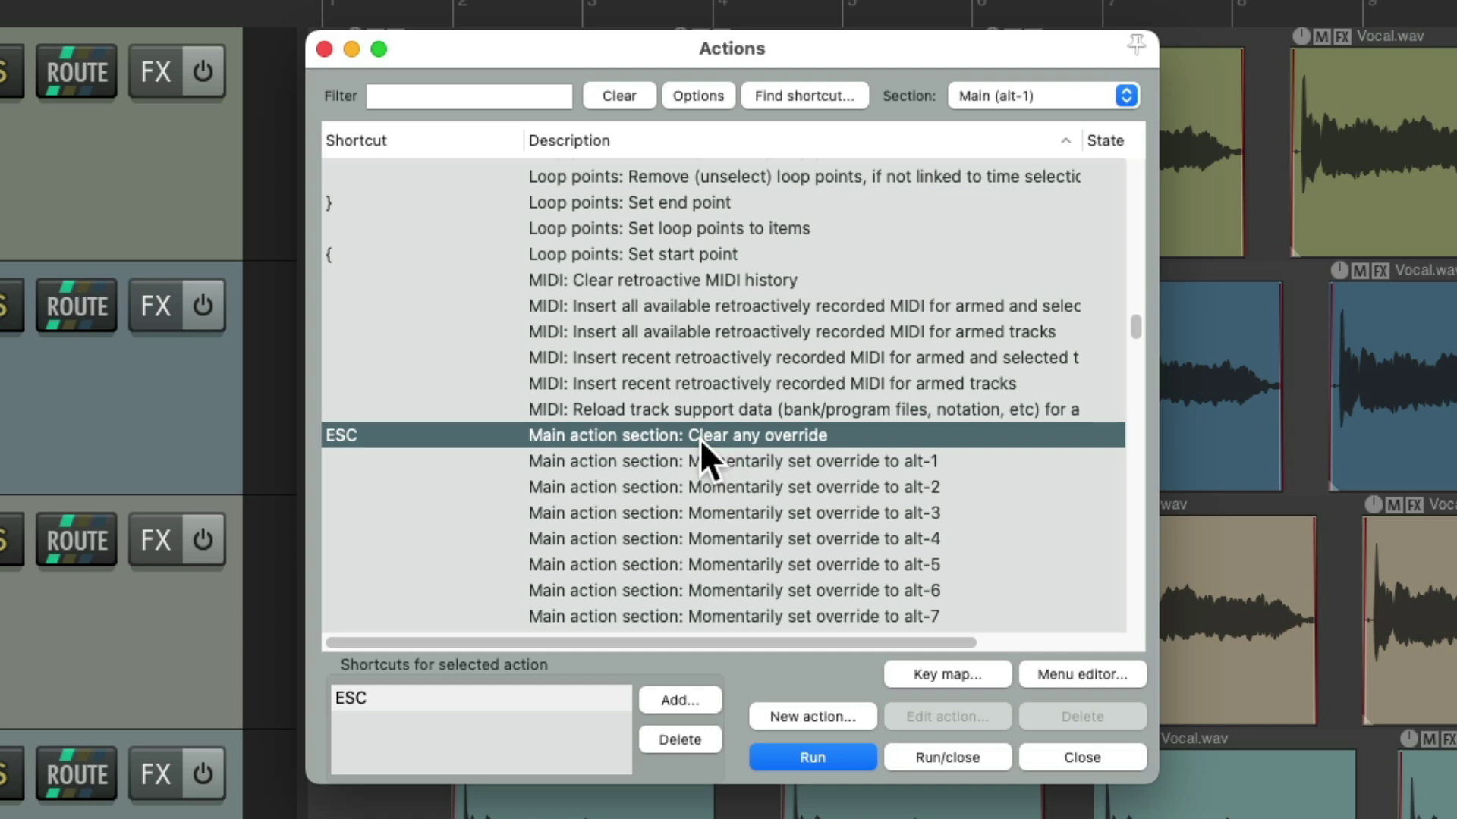
click(1016, 94)
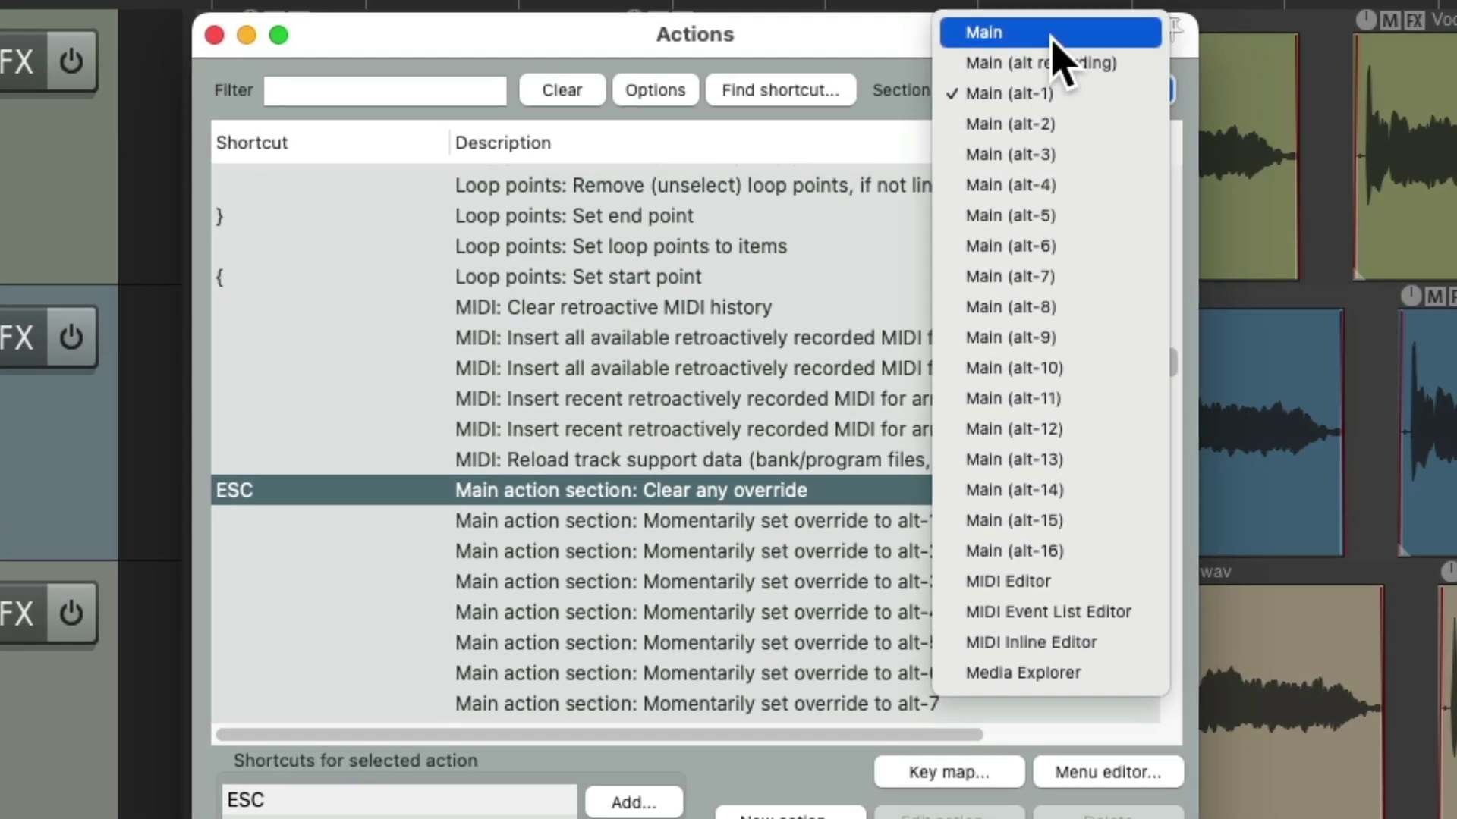
click(1087, 93)
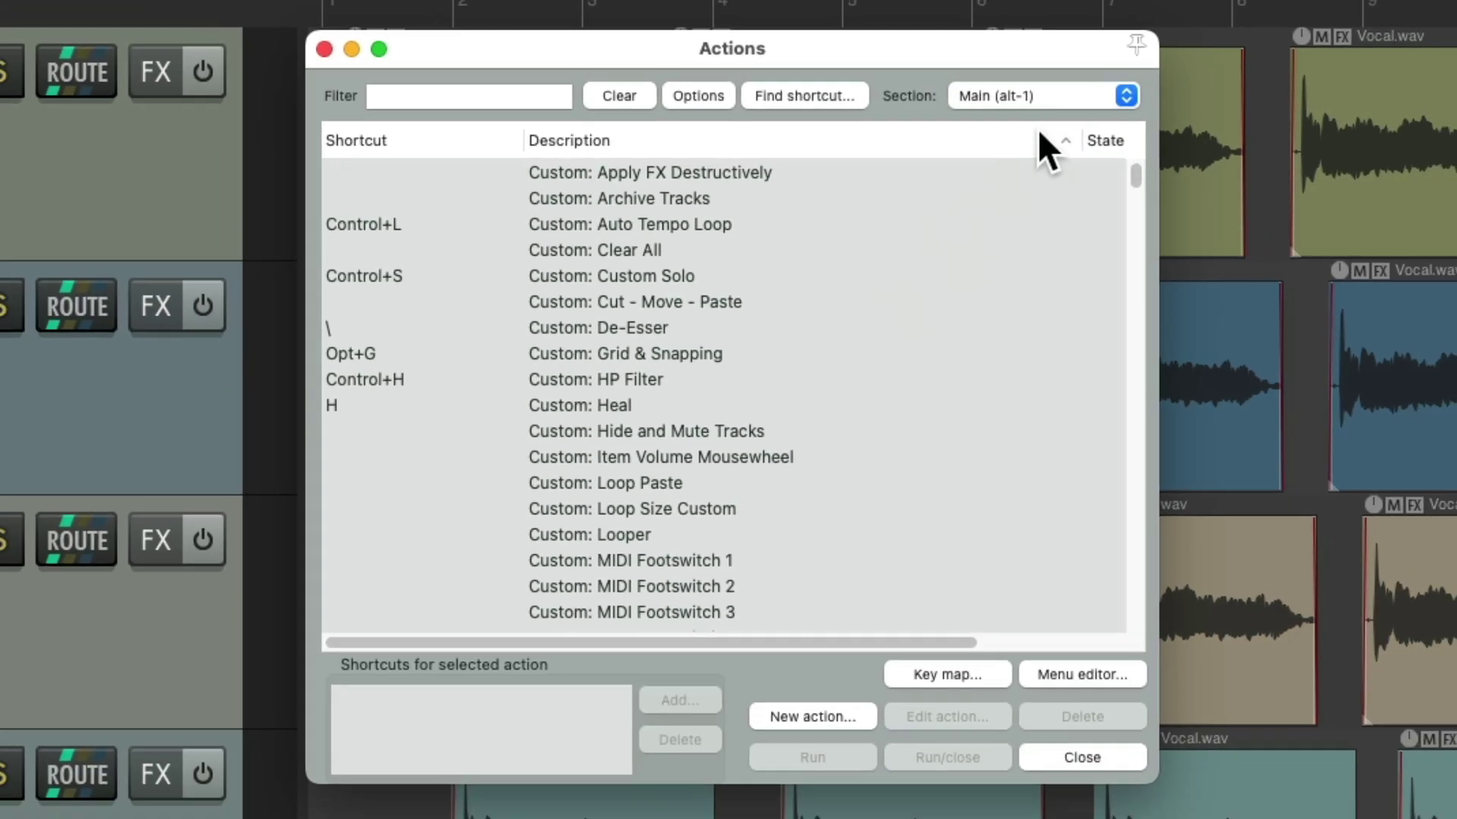
Assign S to 'Track: Toggle solo for selected tracks', overriding the item-split mapping
click(531, 93)
text(solo selected)
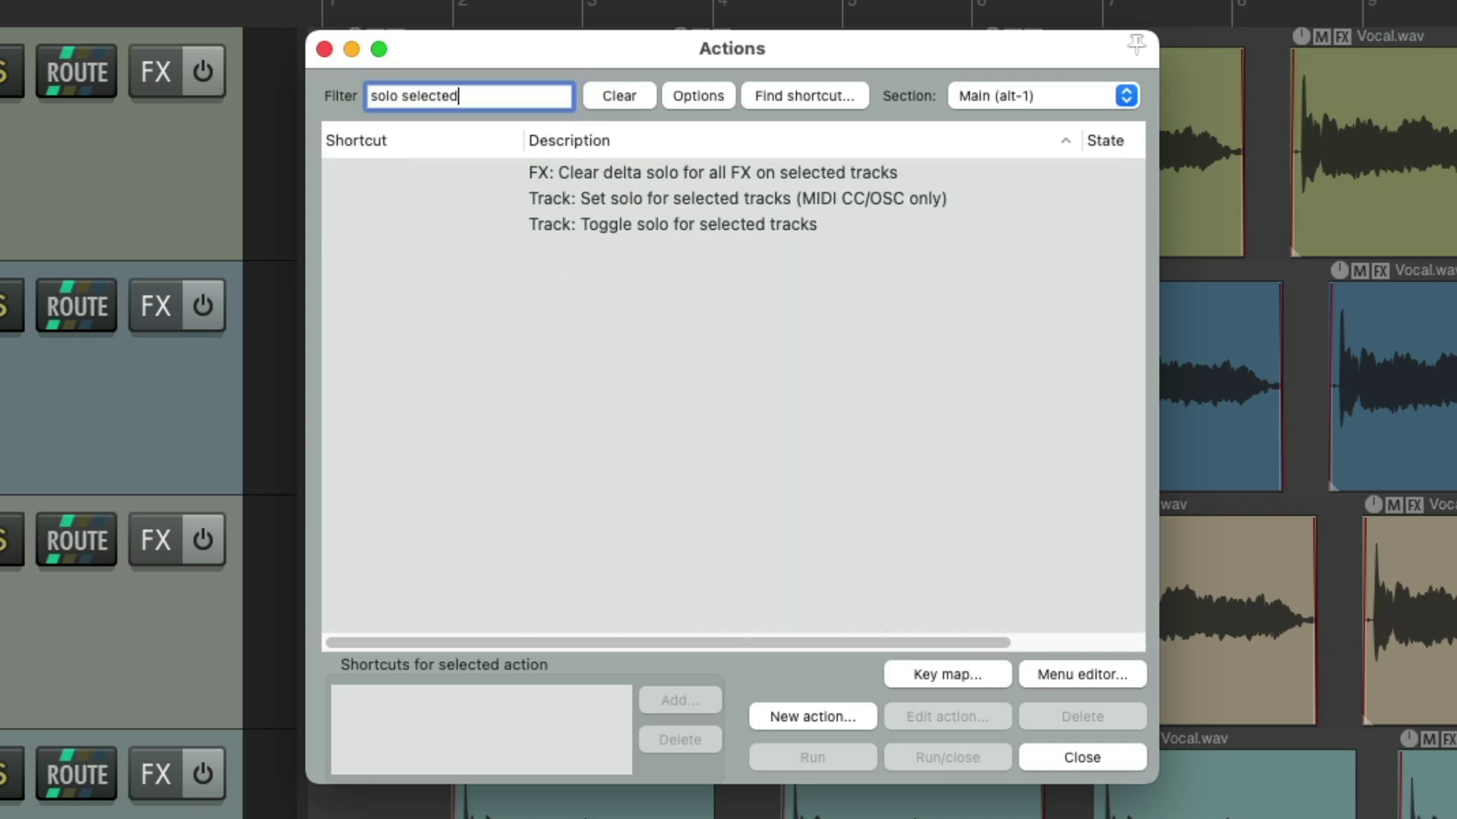
click(750, 227)
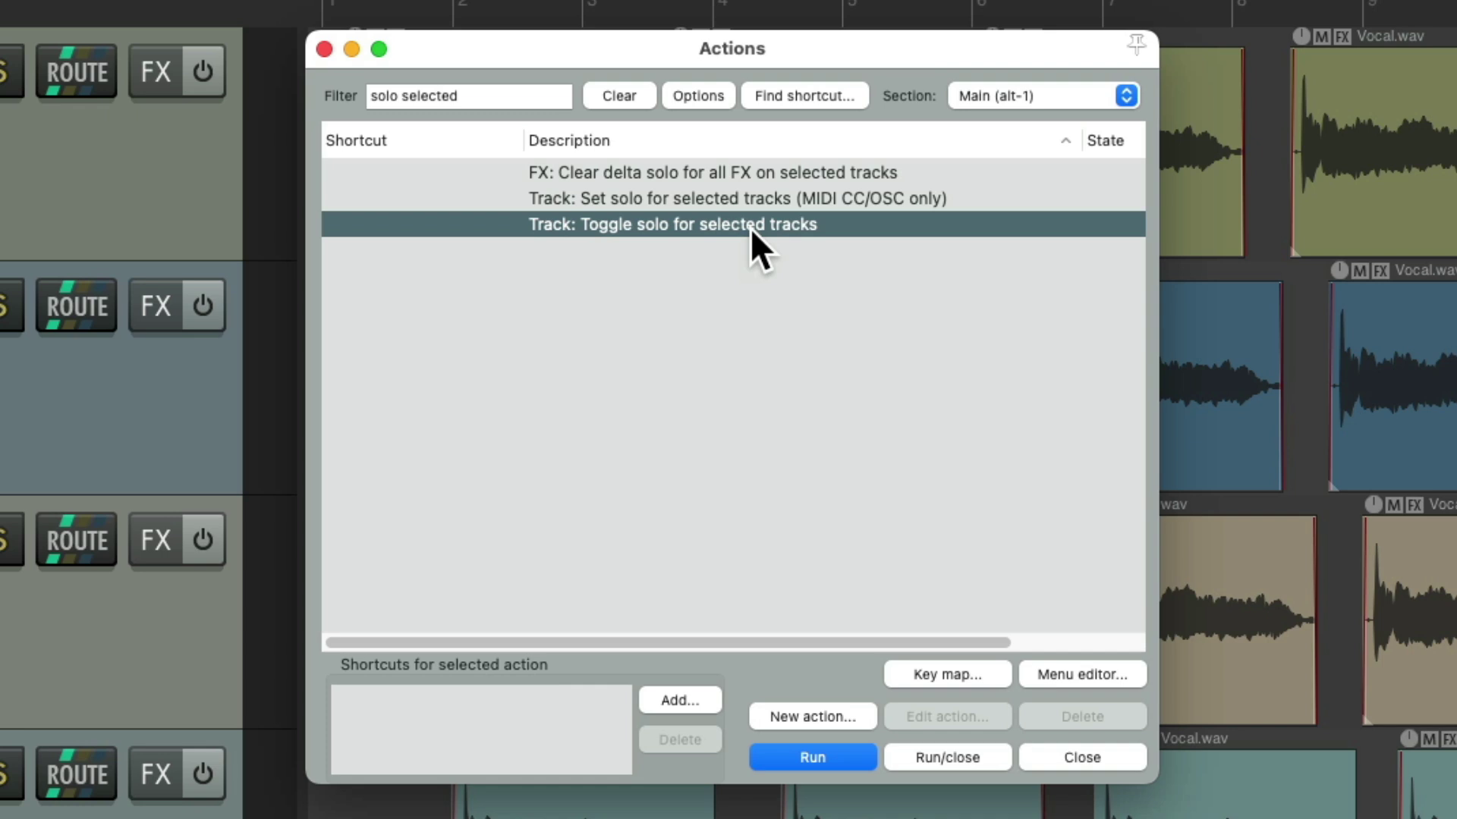
click(677, 698)
key(s)
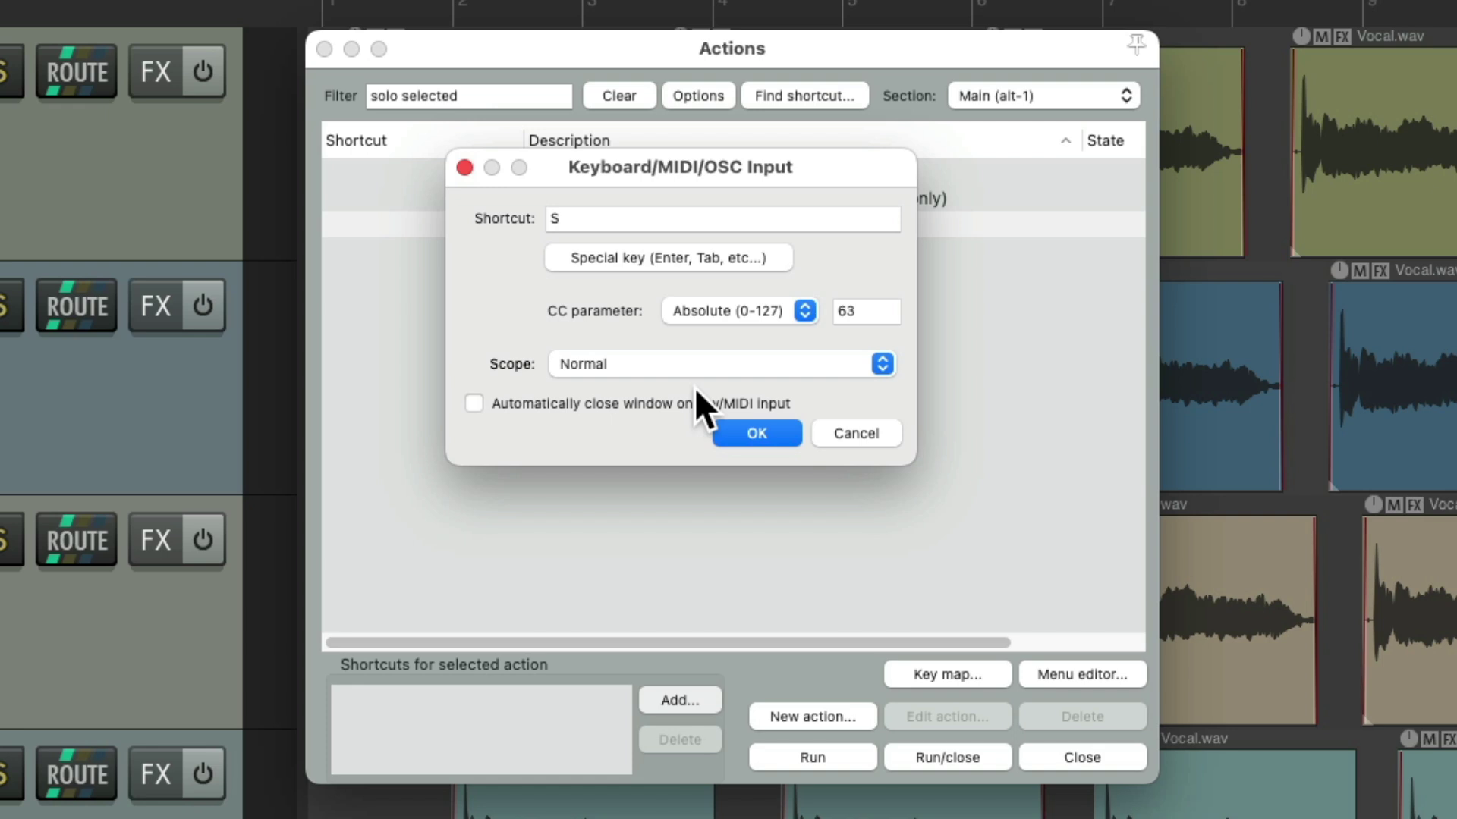
click(763, 429)
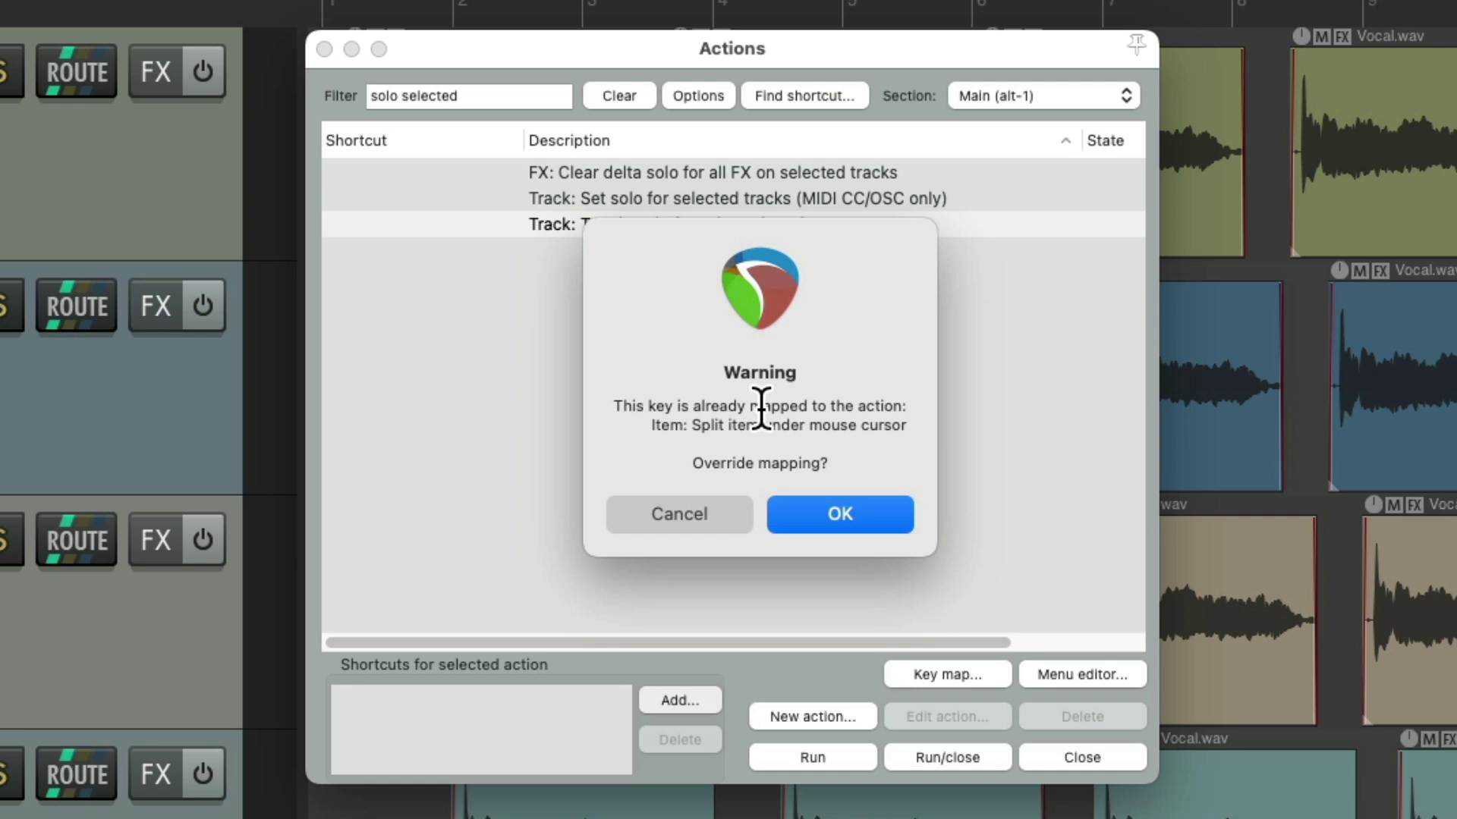
click(831, 519)
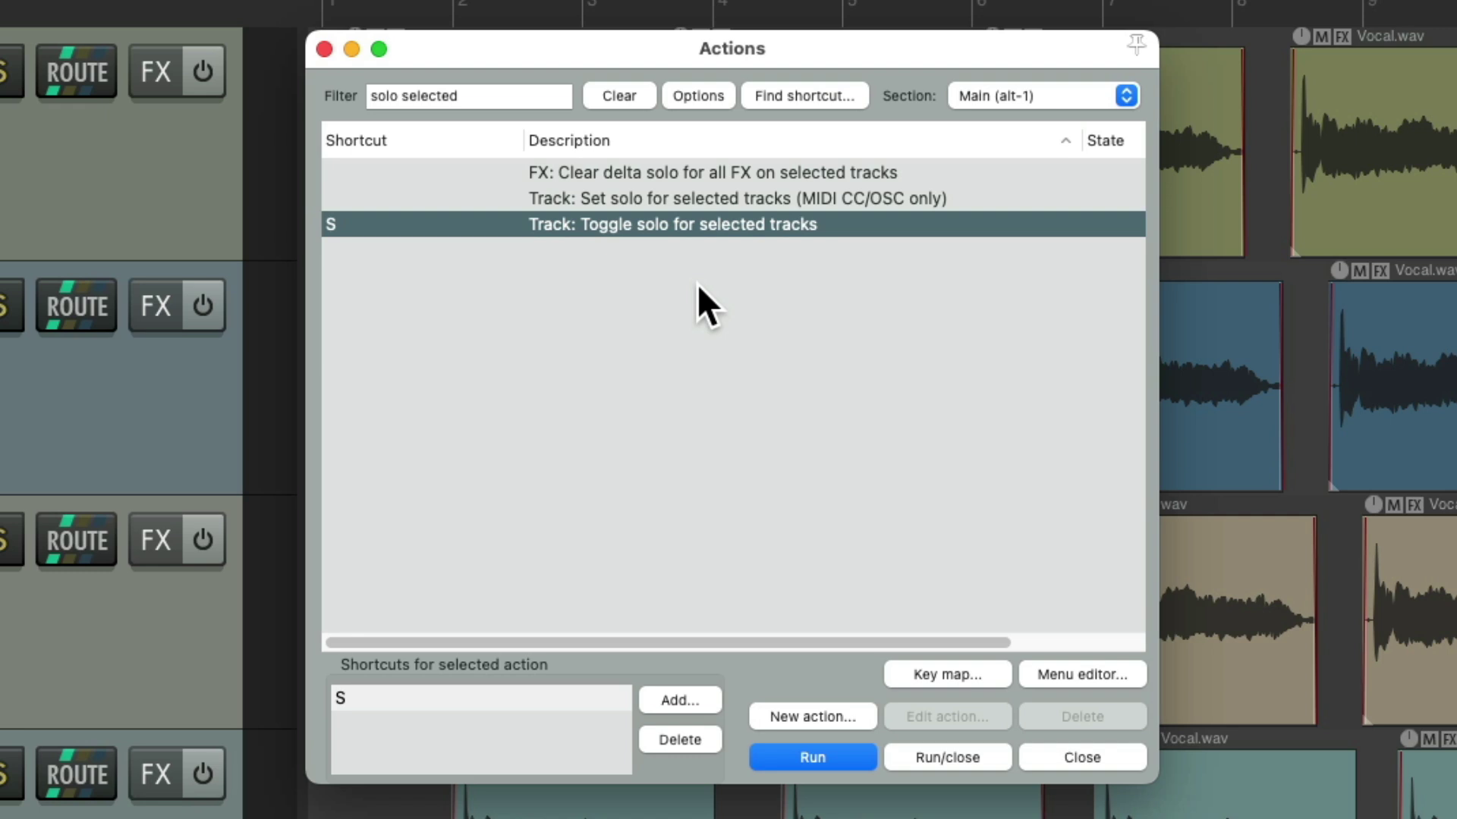
Assign M to 'Track: Toggle mute for selected tracks', replacing the marker-insert mapping
double_click(383, 96)
text(mute)
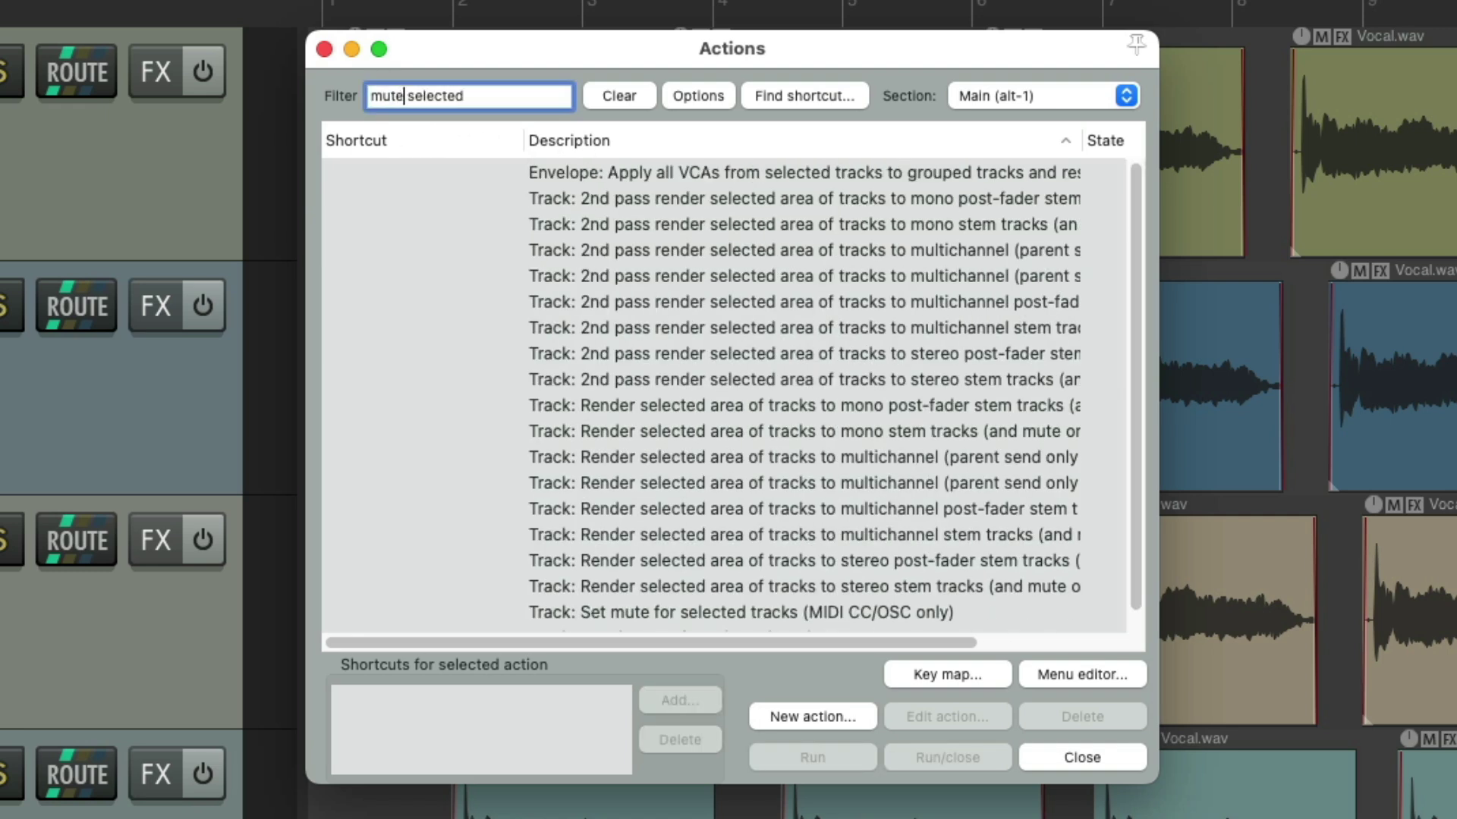
scroll(516, 470, down, 1)
click(645, 618)
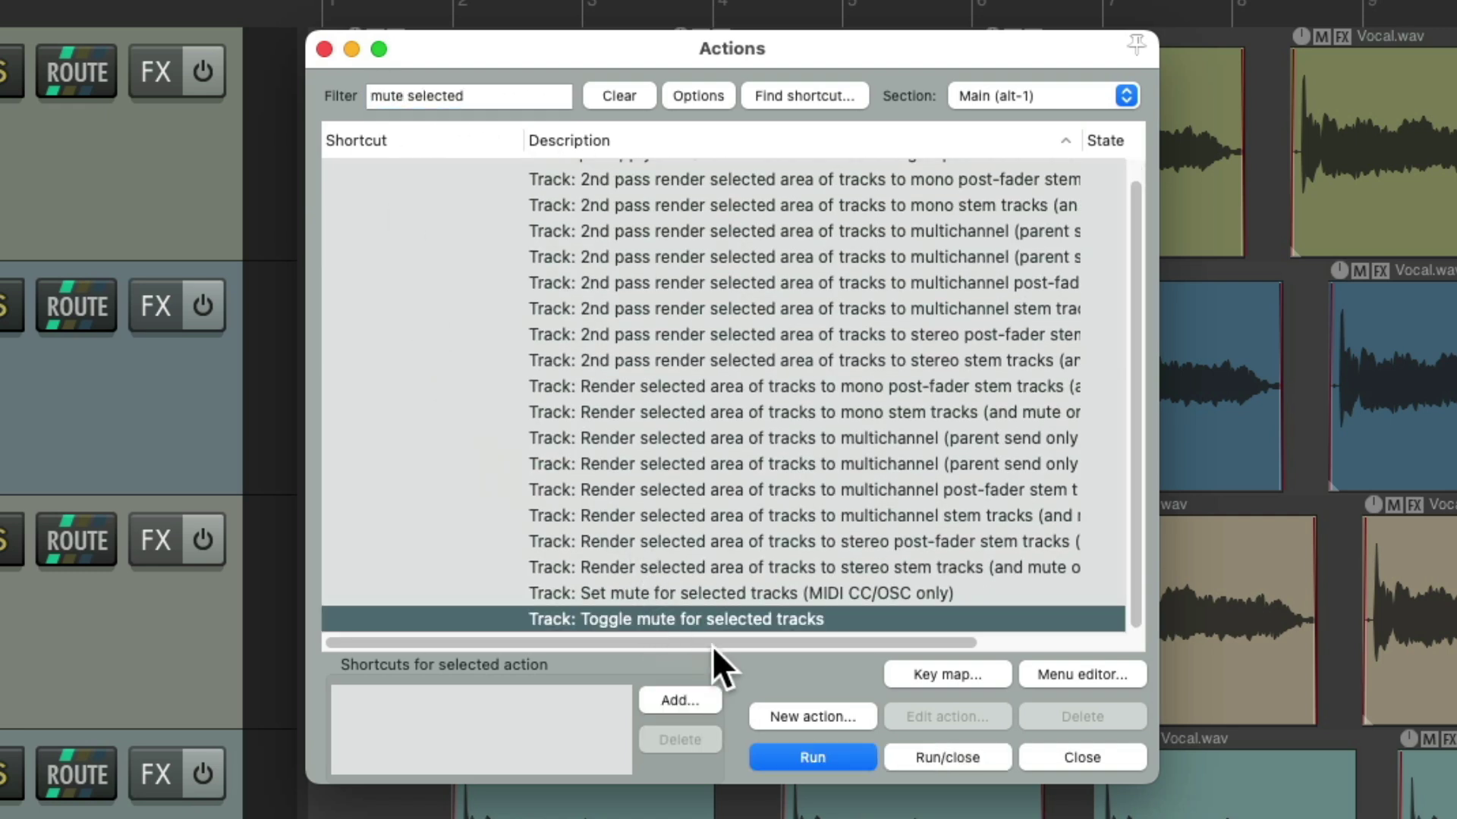
click(683, 699)
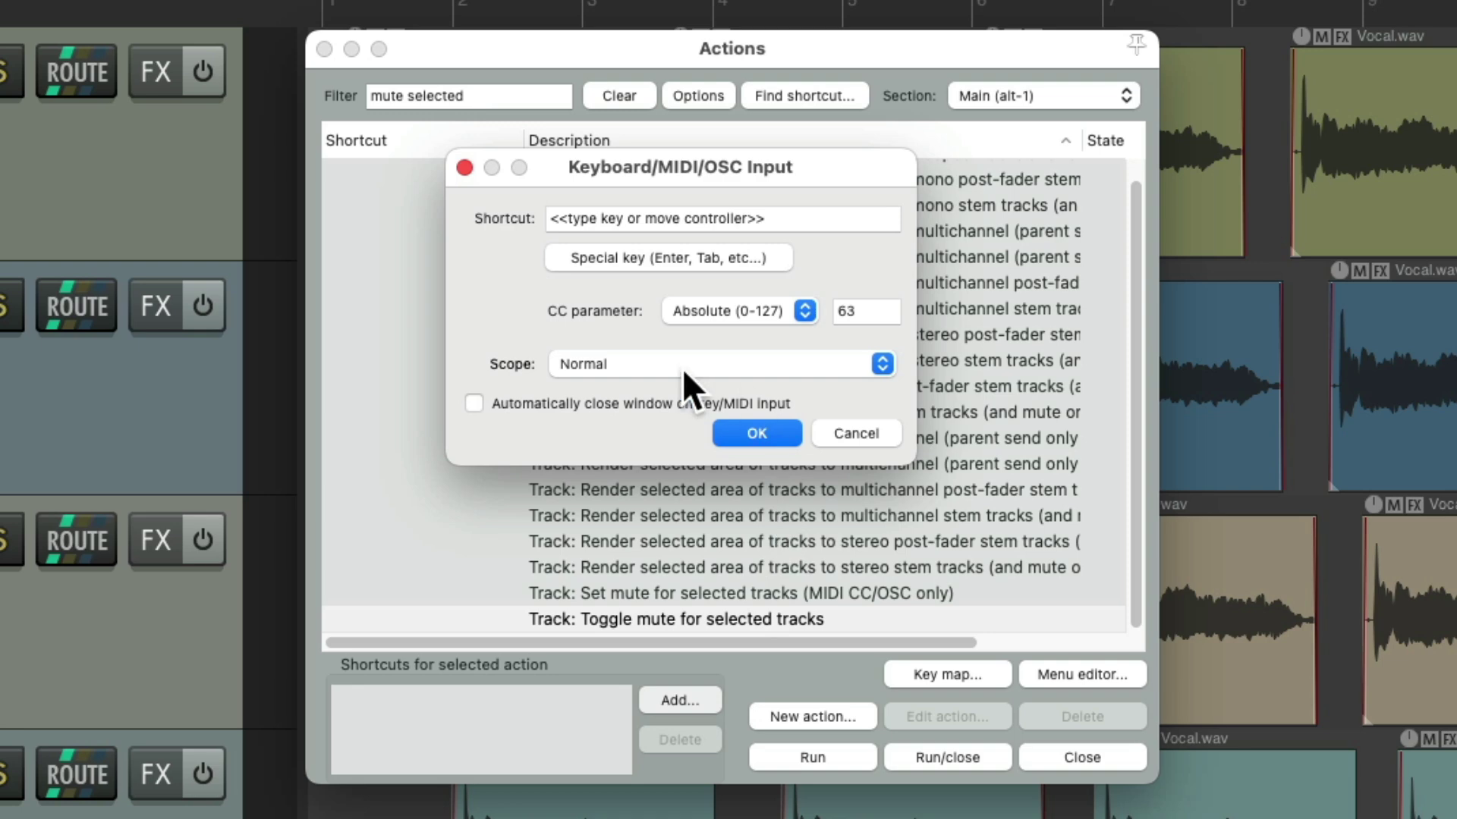
key(m)
click(755, 431)
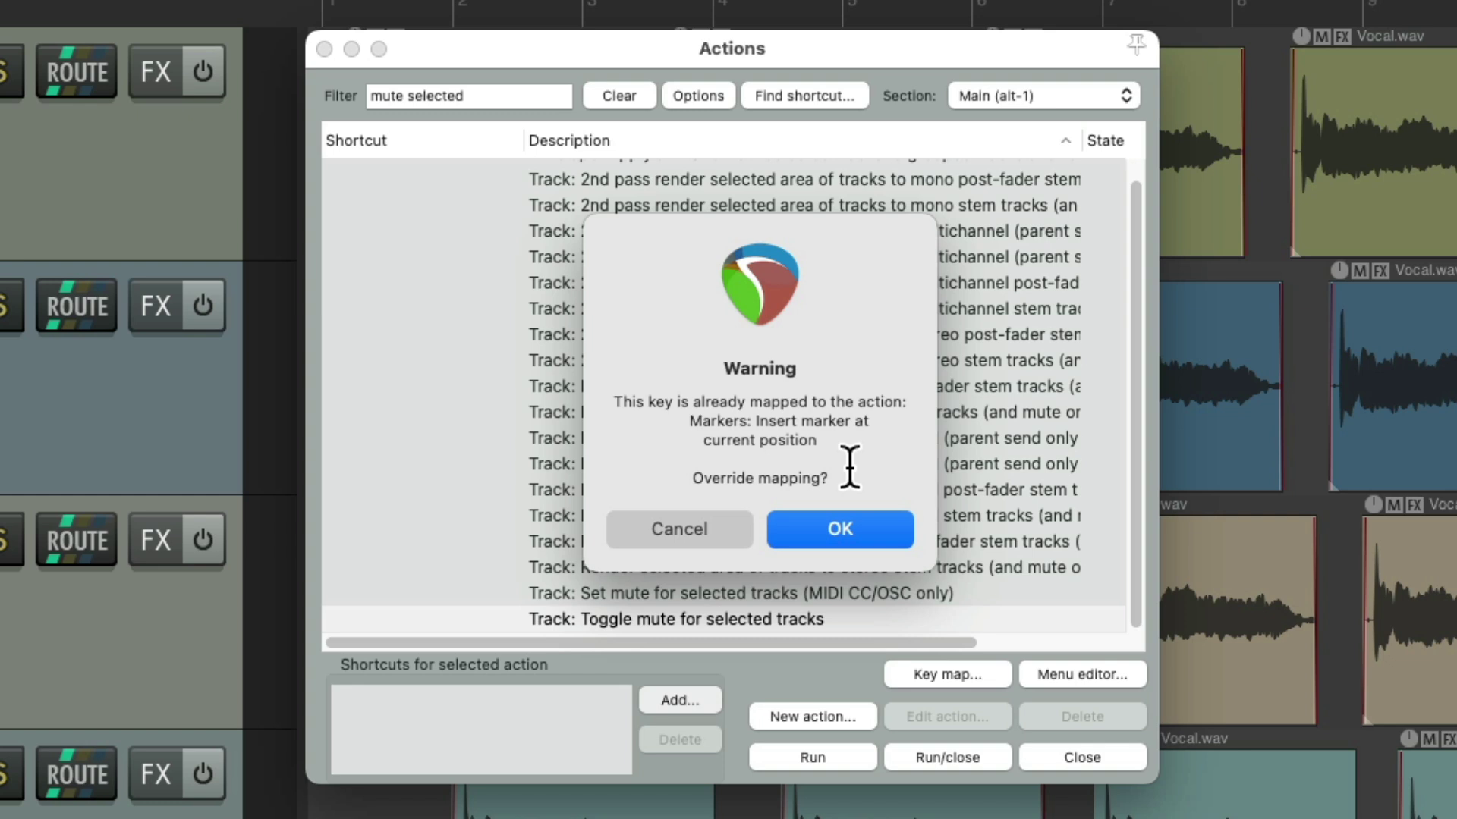
click(874, 517)
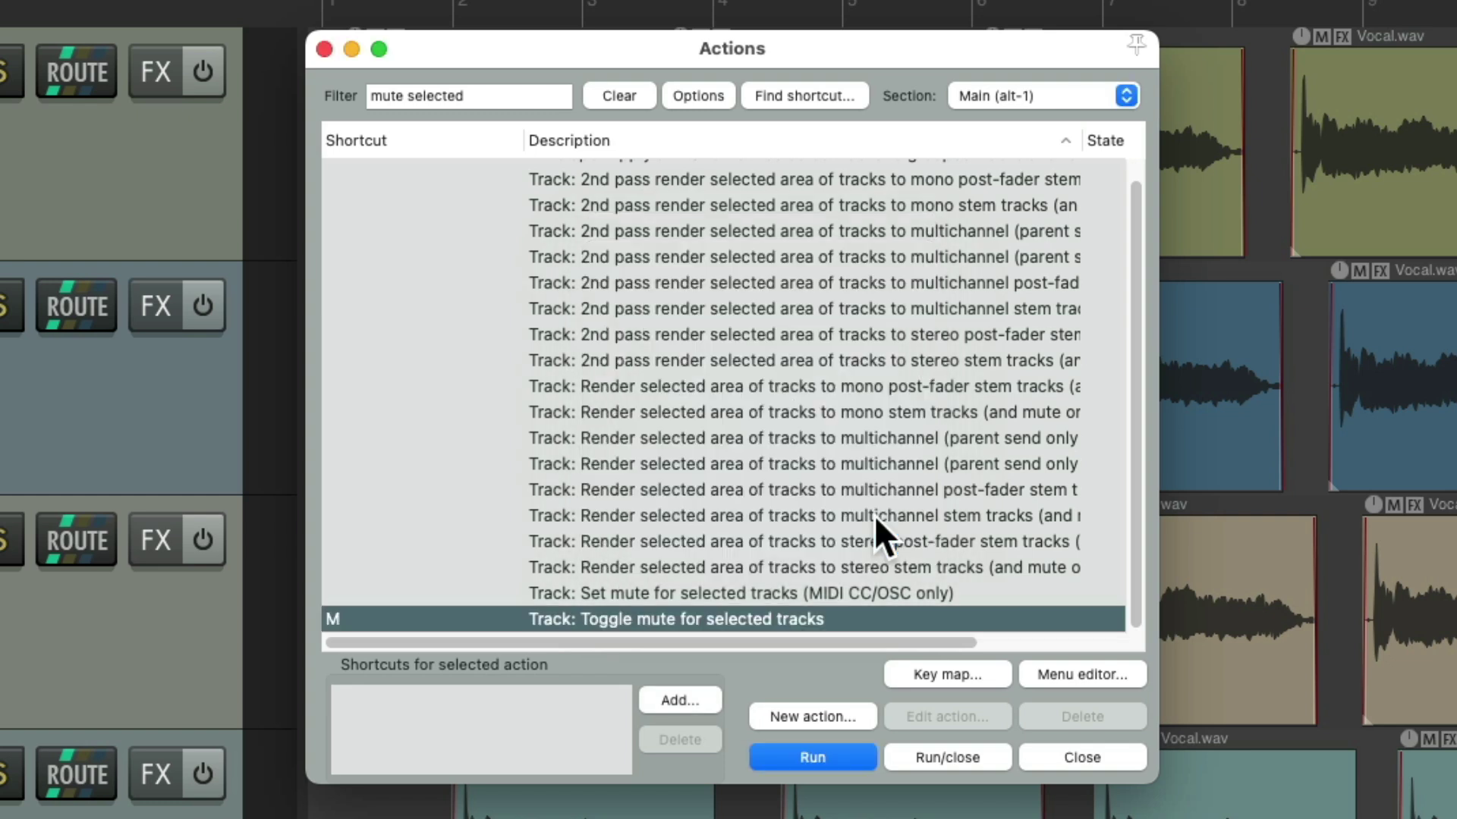
click(1065, 98)
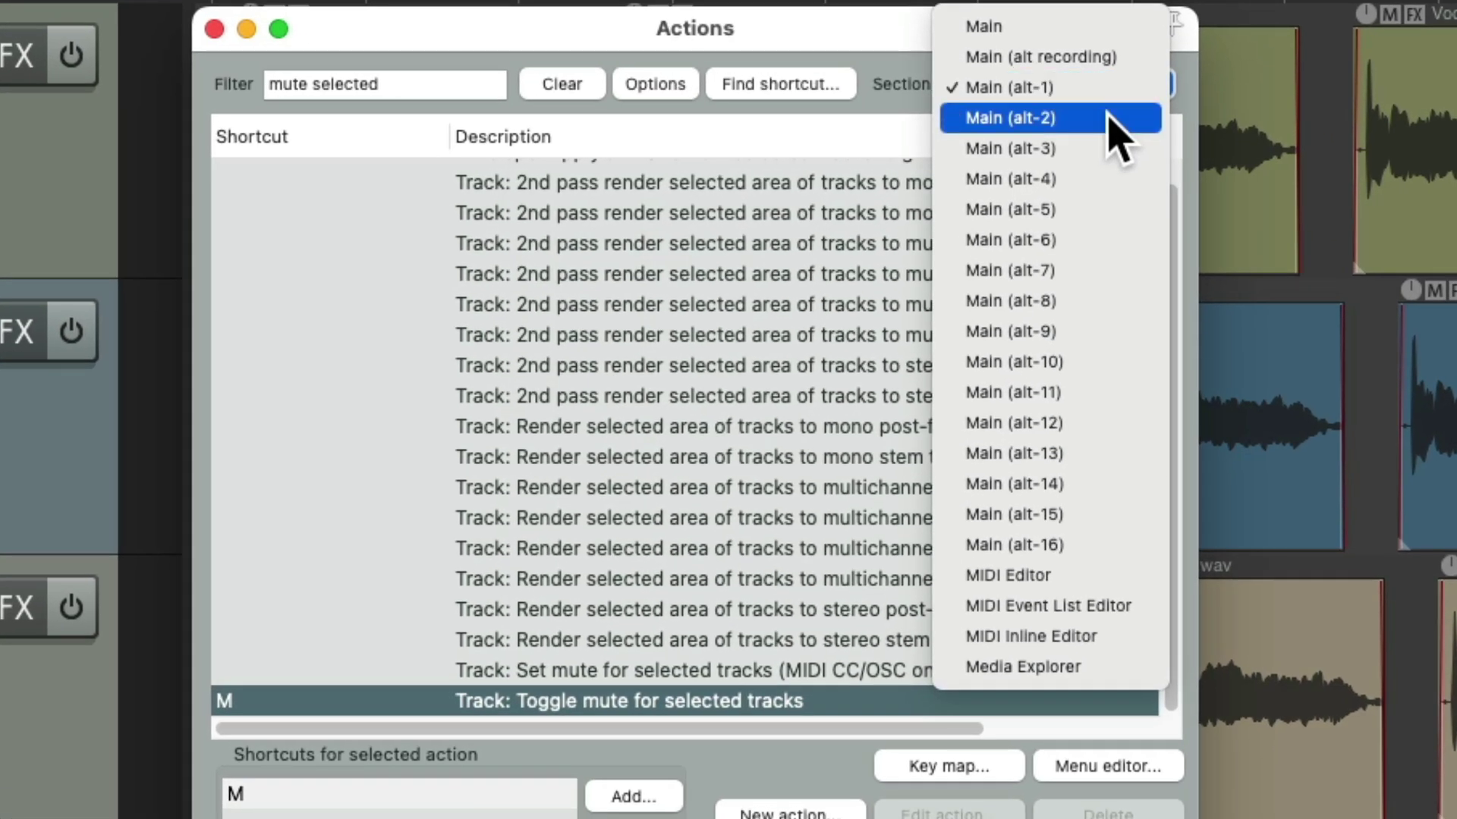
In the Main (alt-2) section, assign S to 'Item properties: Toggle solo'
click(1107, 117)
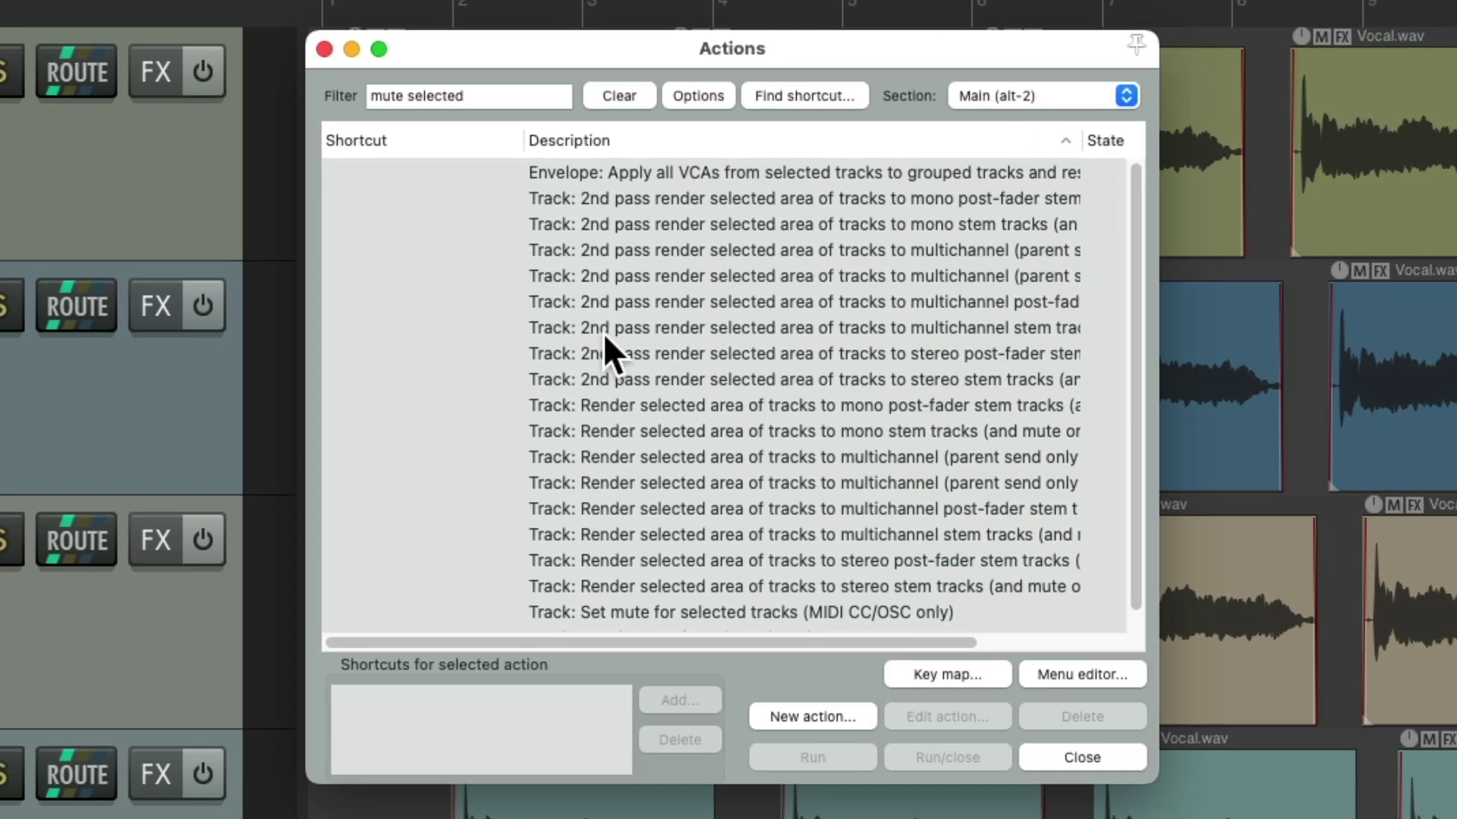
click(630, 94)
text(solo item)
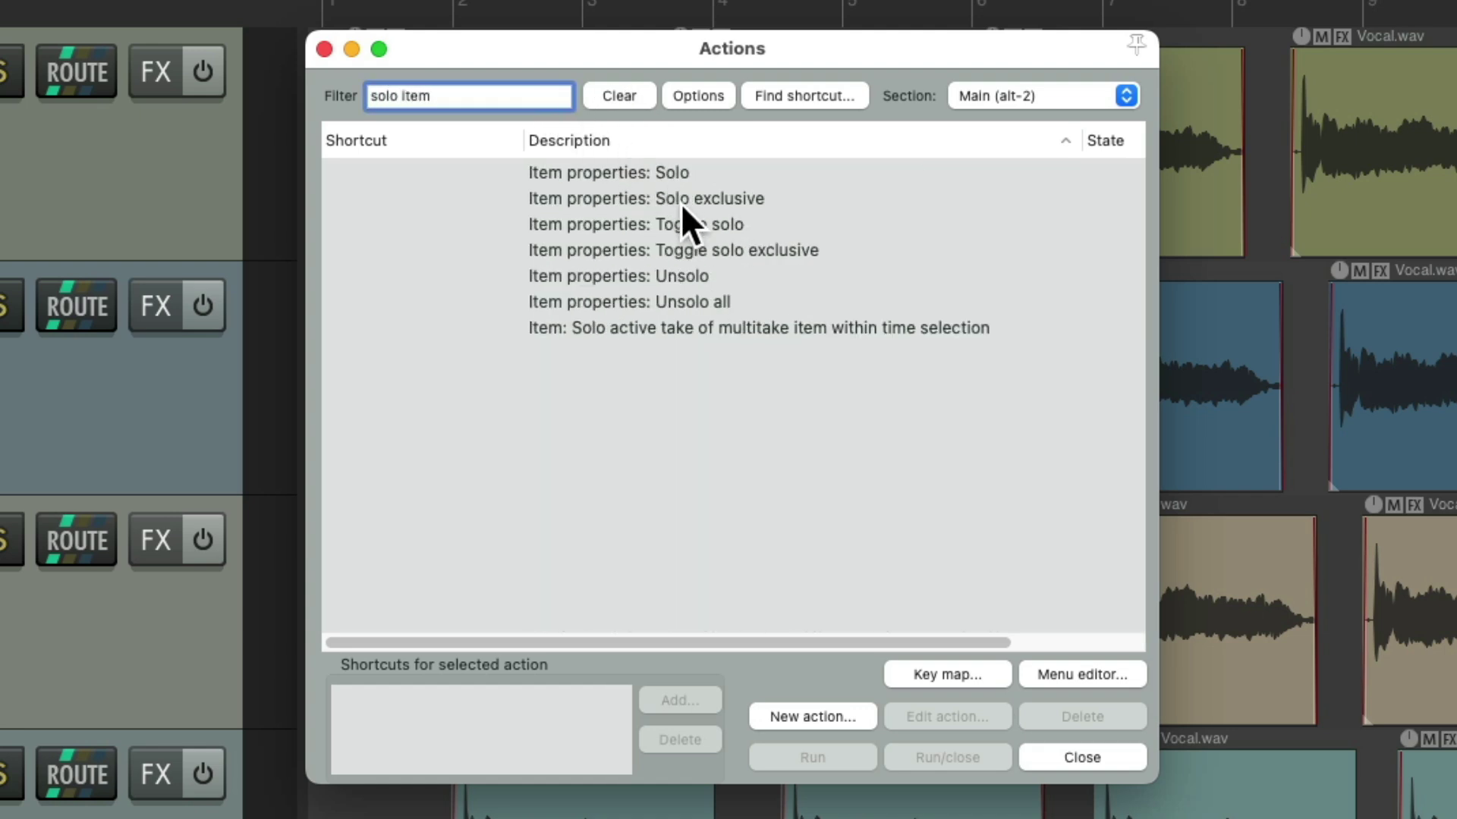
click(698, 225)
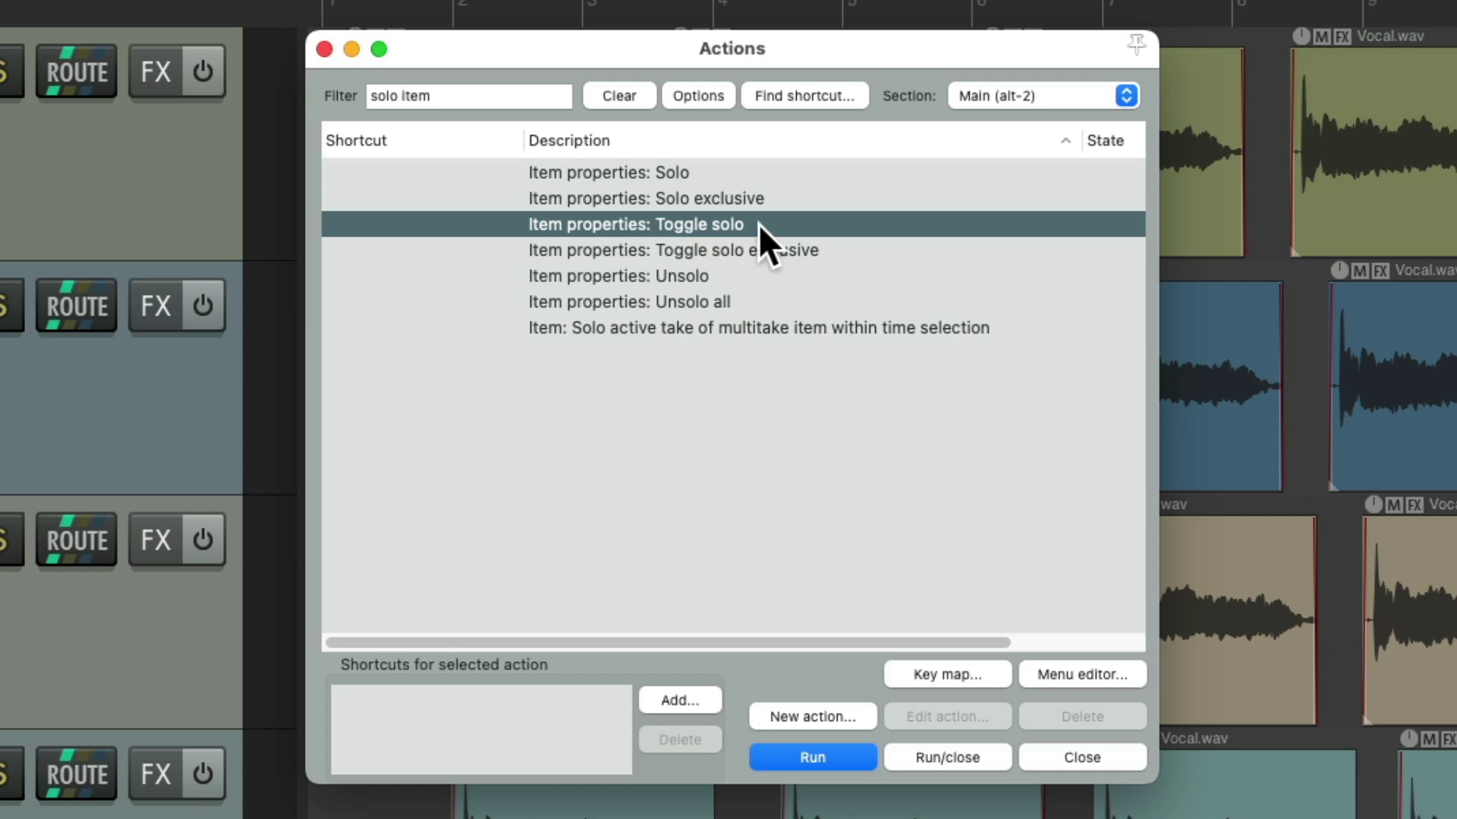
click(677, 698)
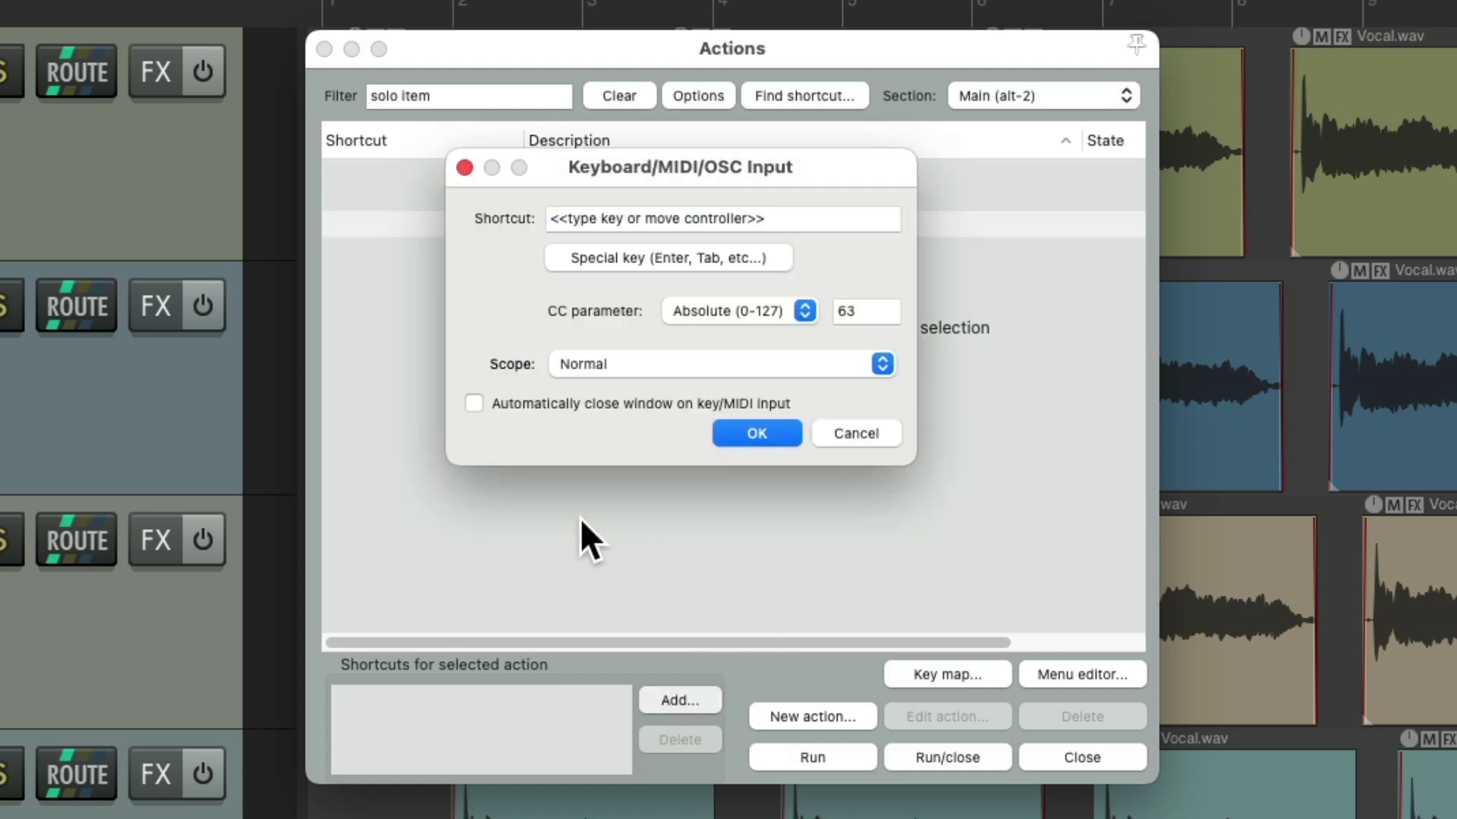
key(s)
key(Return)
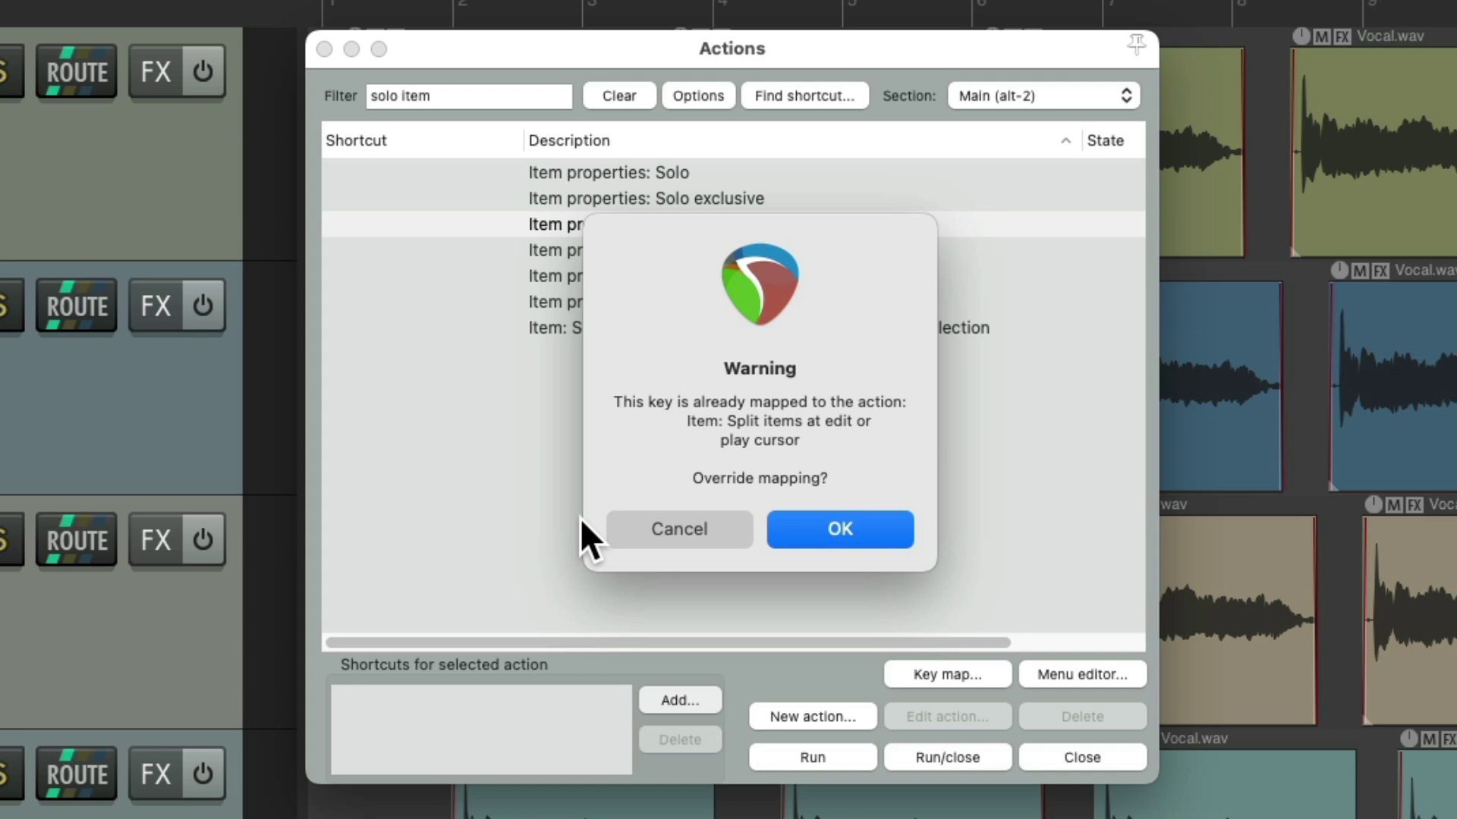
key(Return)
Assign M to 'Toggle items/tracks mute' in Main (alt-2)
double_click(381, 96)
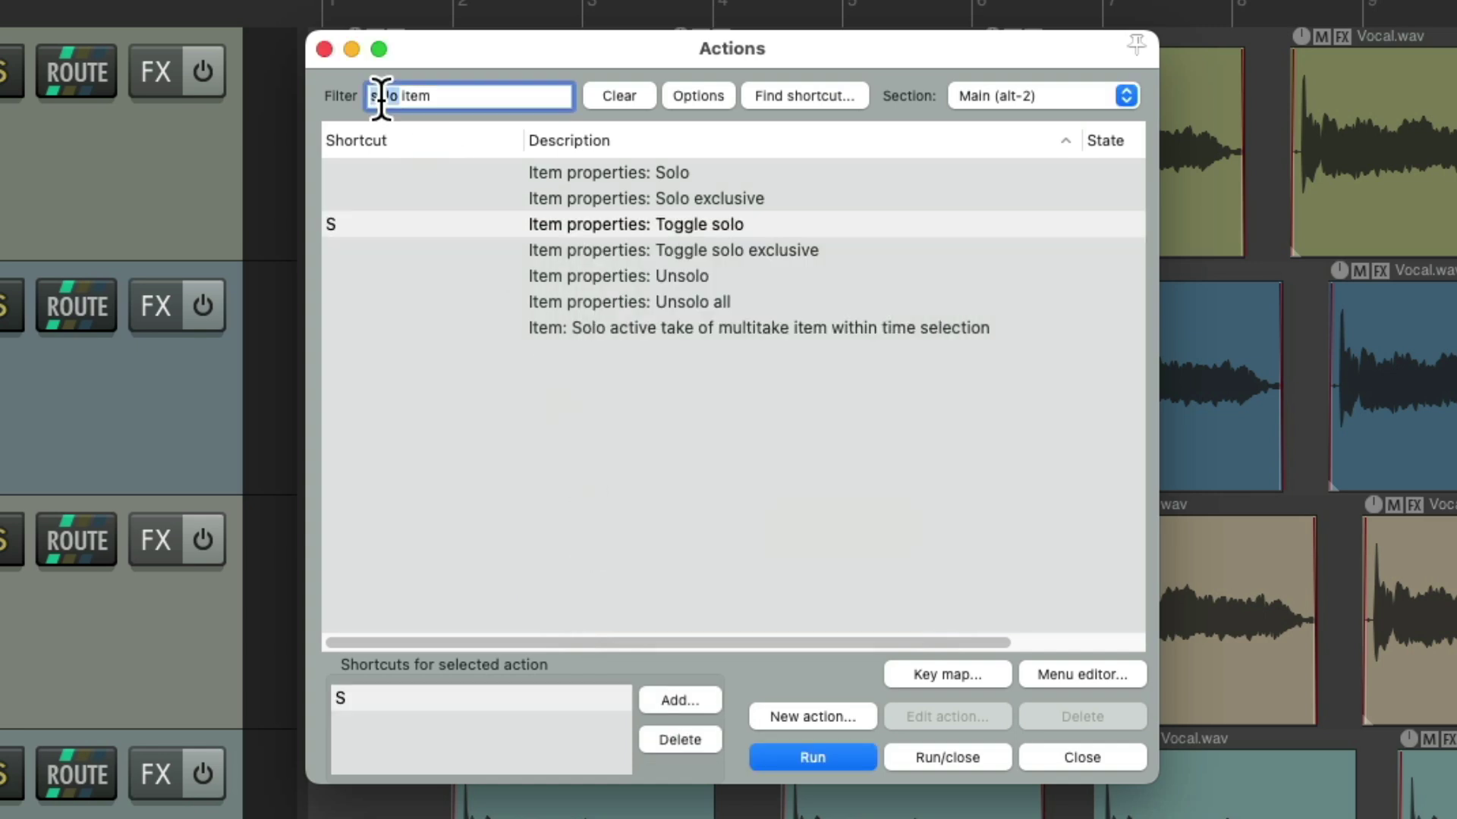
text(mute)
click(737, 224)
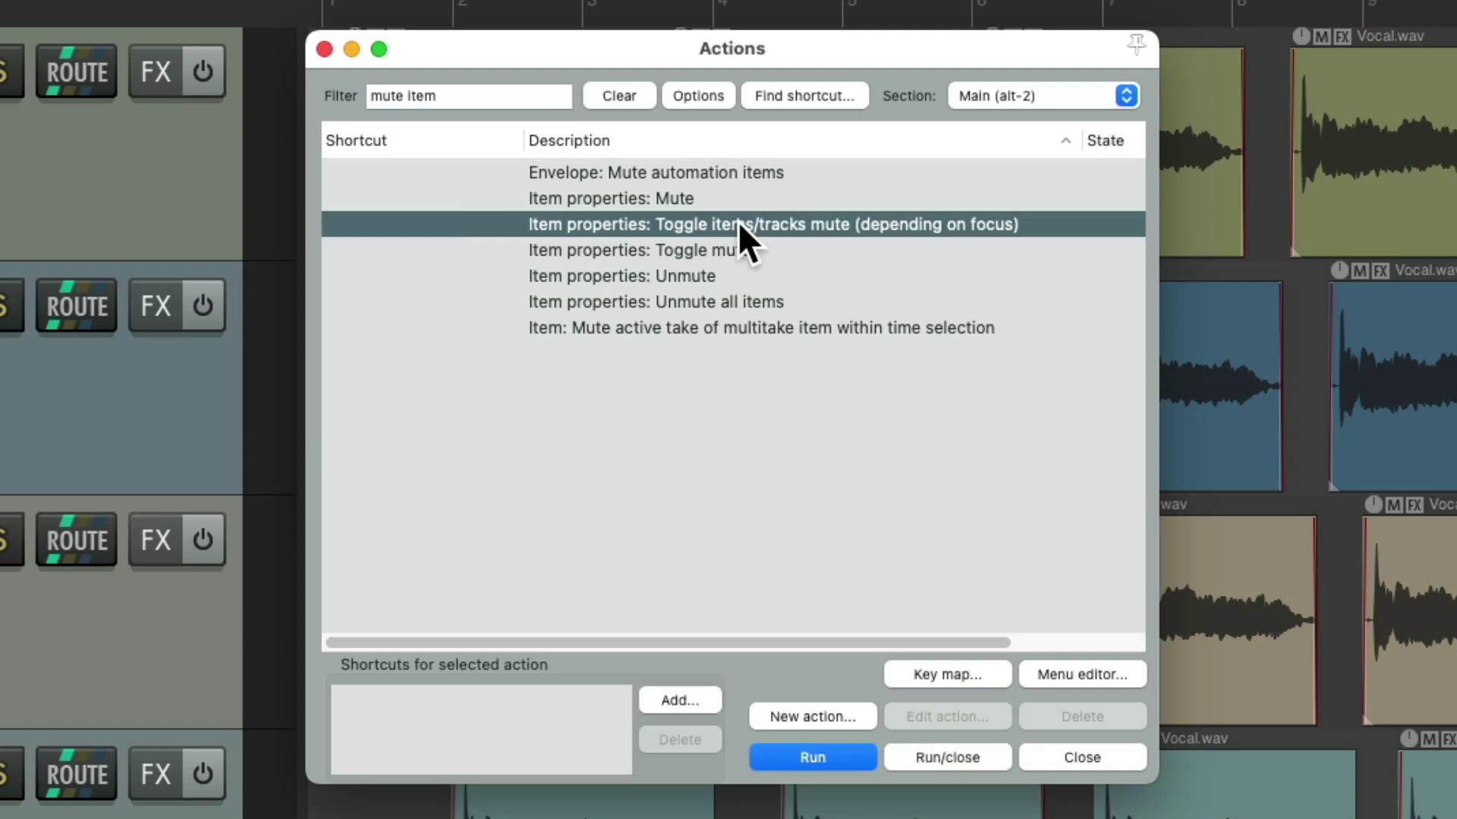
click(680, 699)
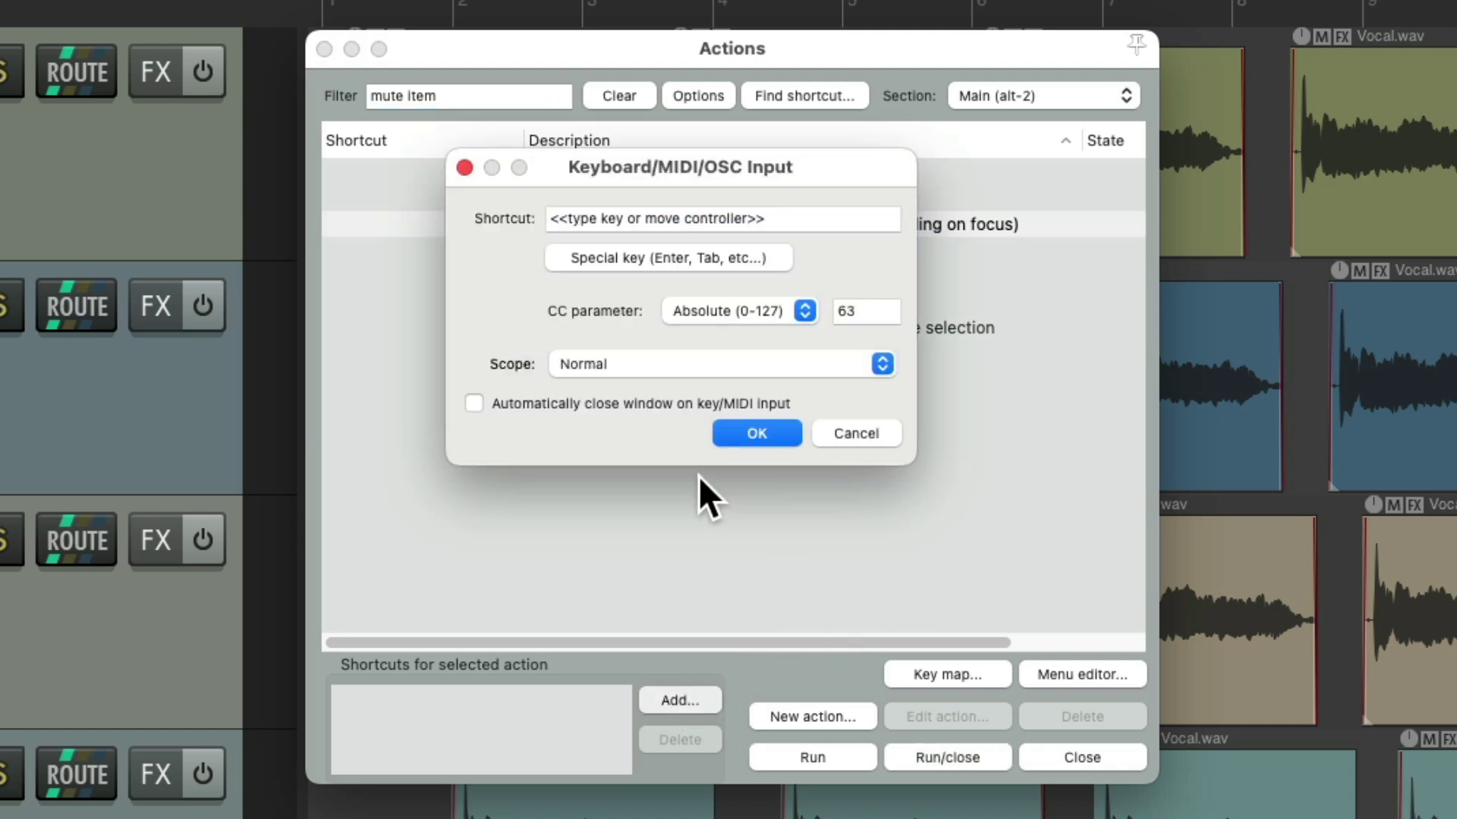
key(m)
key(Return)
key(Return)
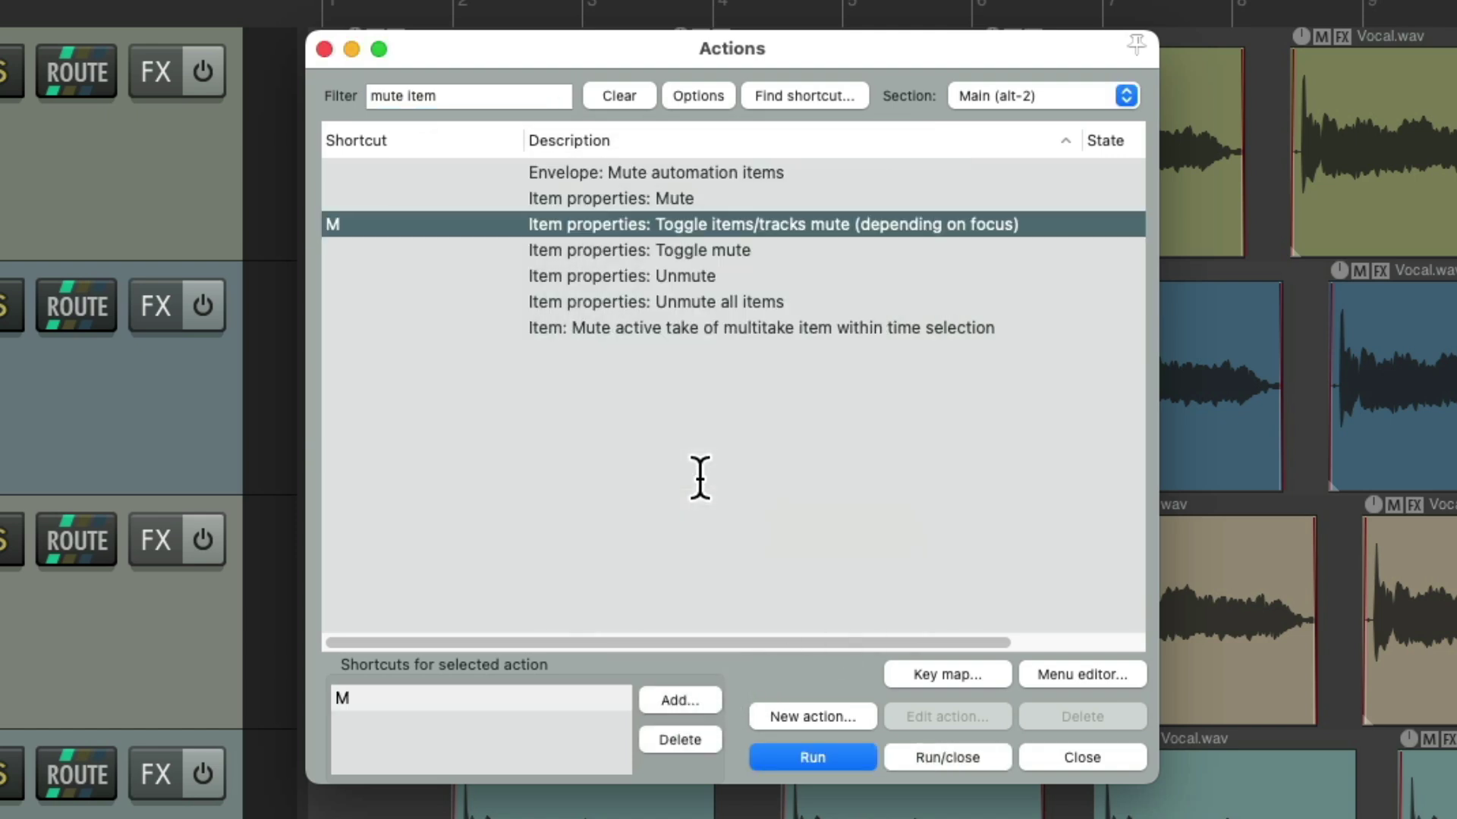
In the Main section, filter 'alt toggle' and assign Control+1 to 'Toggle override to alt-1'
click(1040, 96)
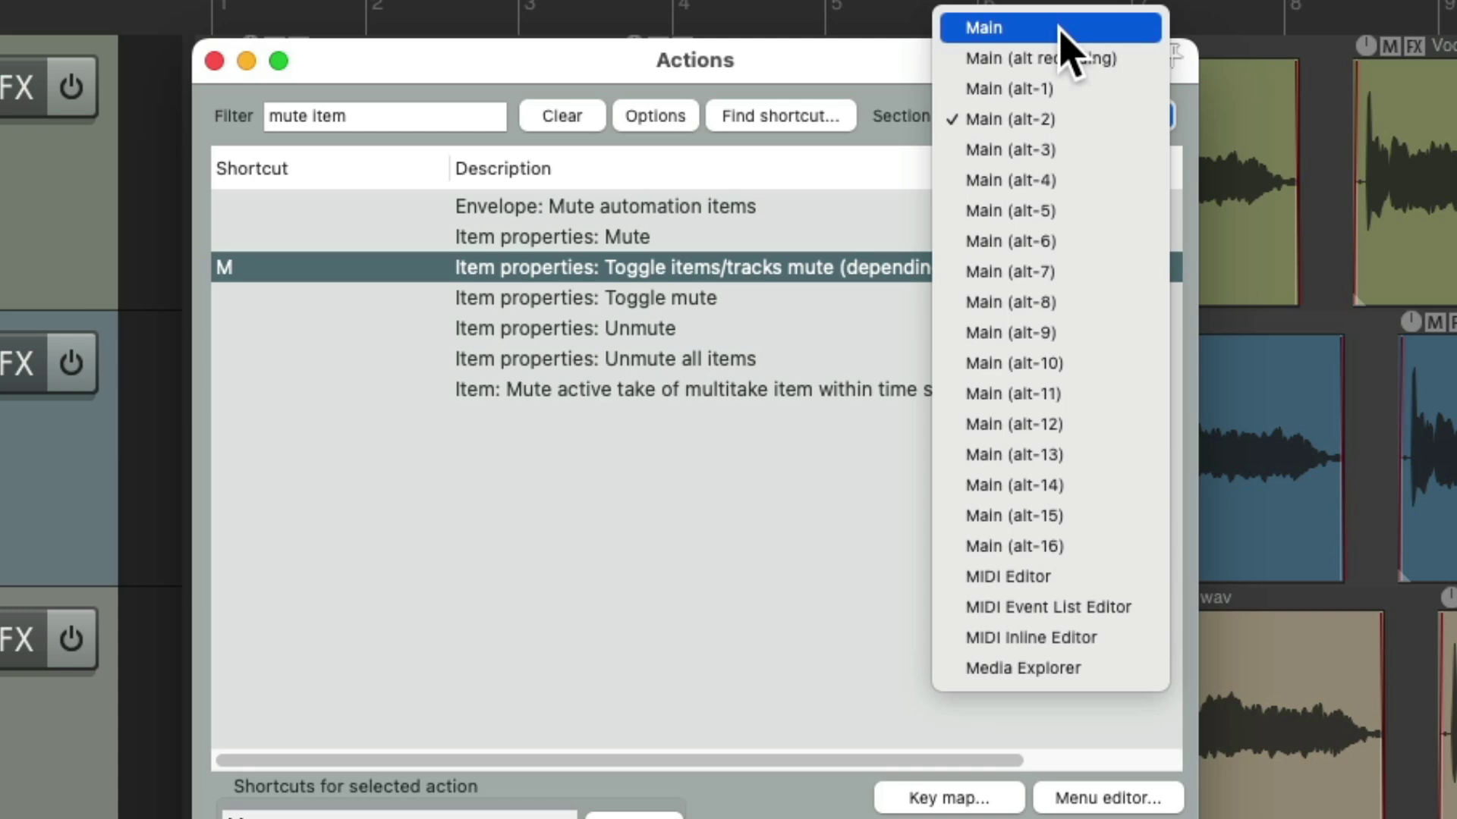
click(1061, 30)
click(472, 94)
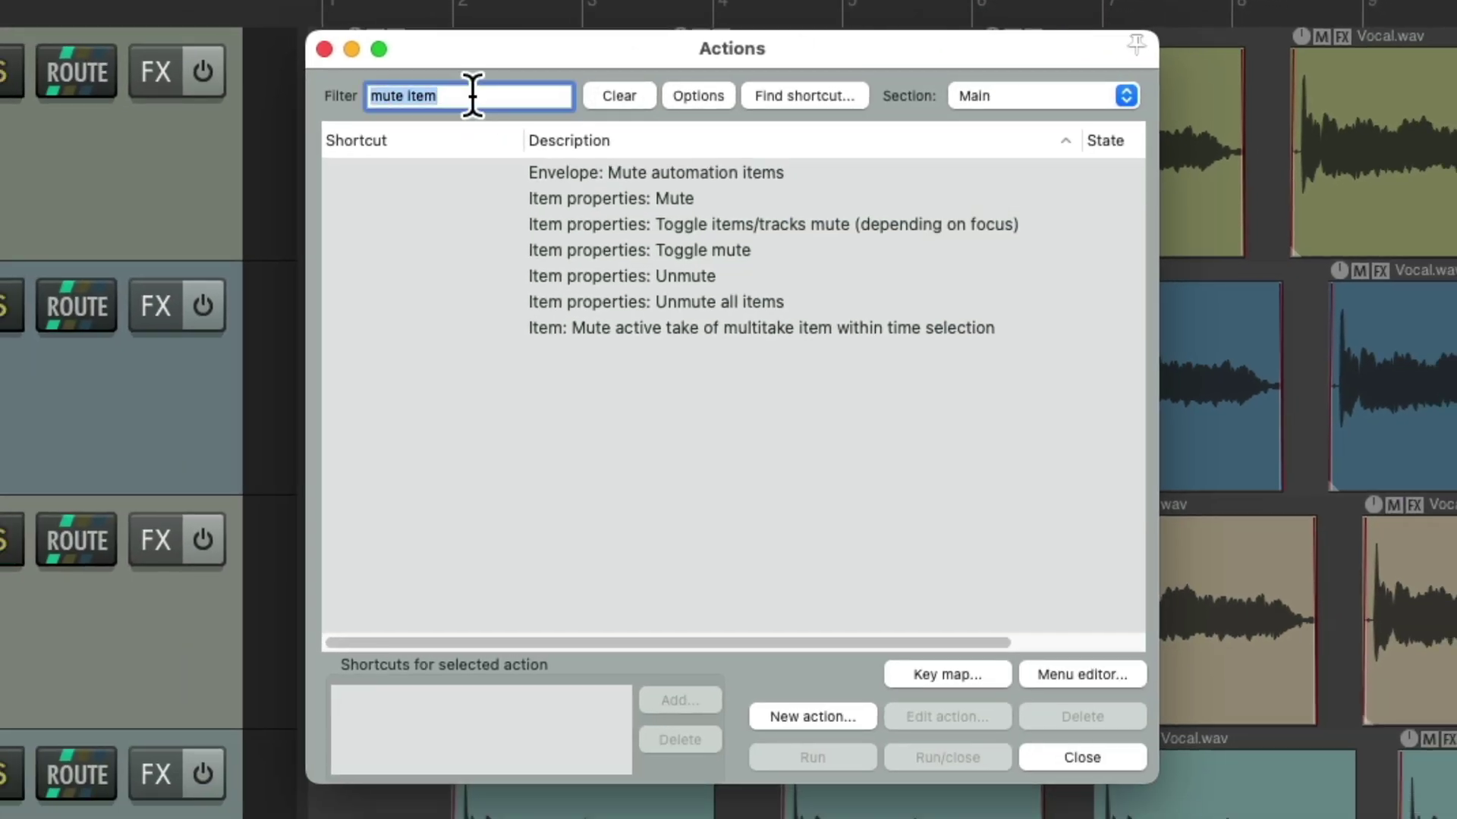
text(alt to)
text(ggle)
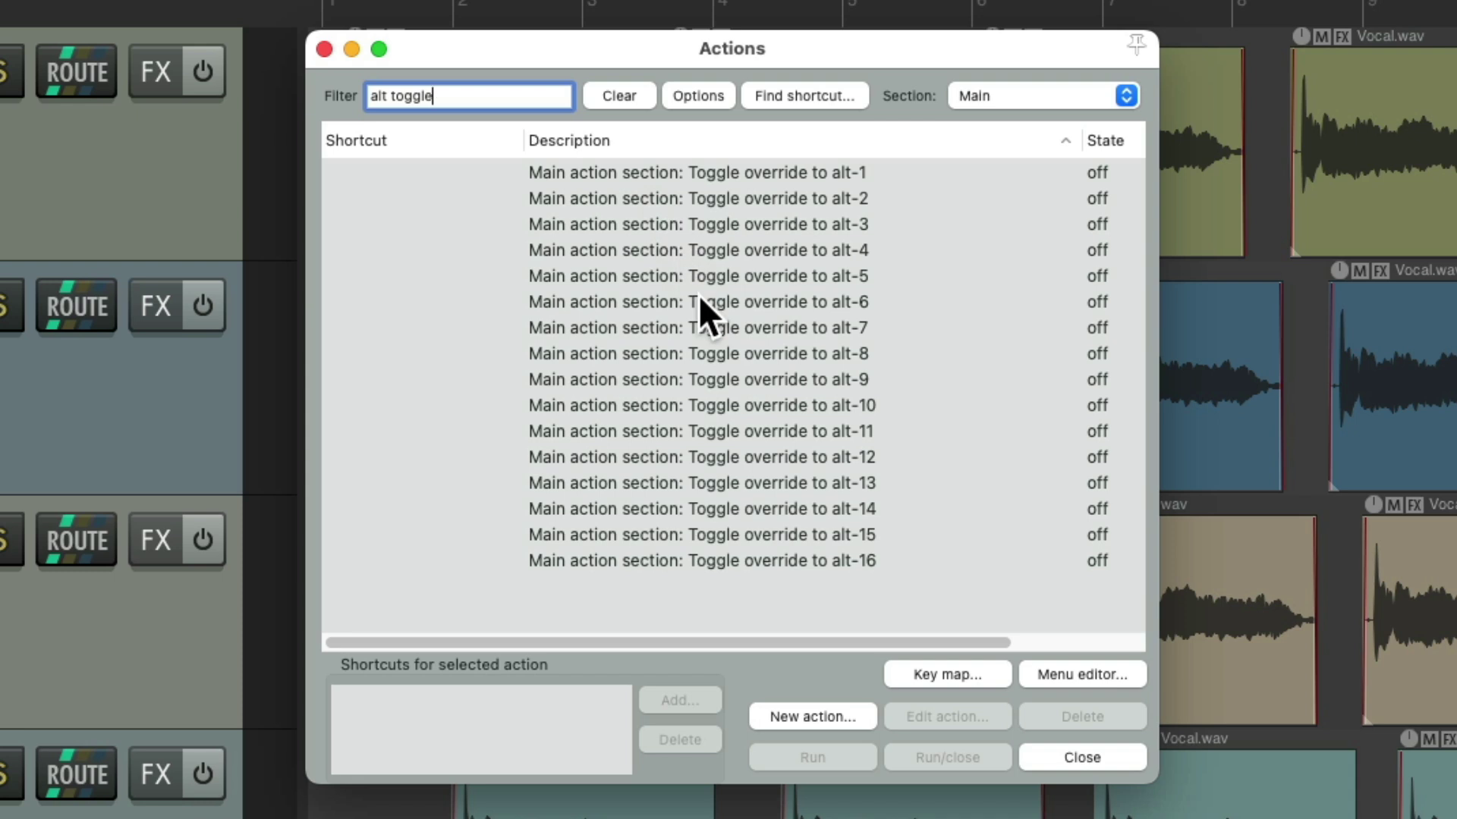
click(768, 175)
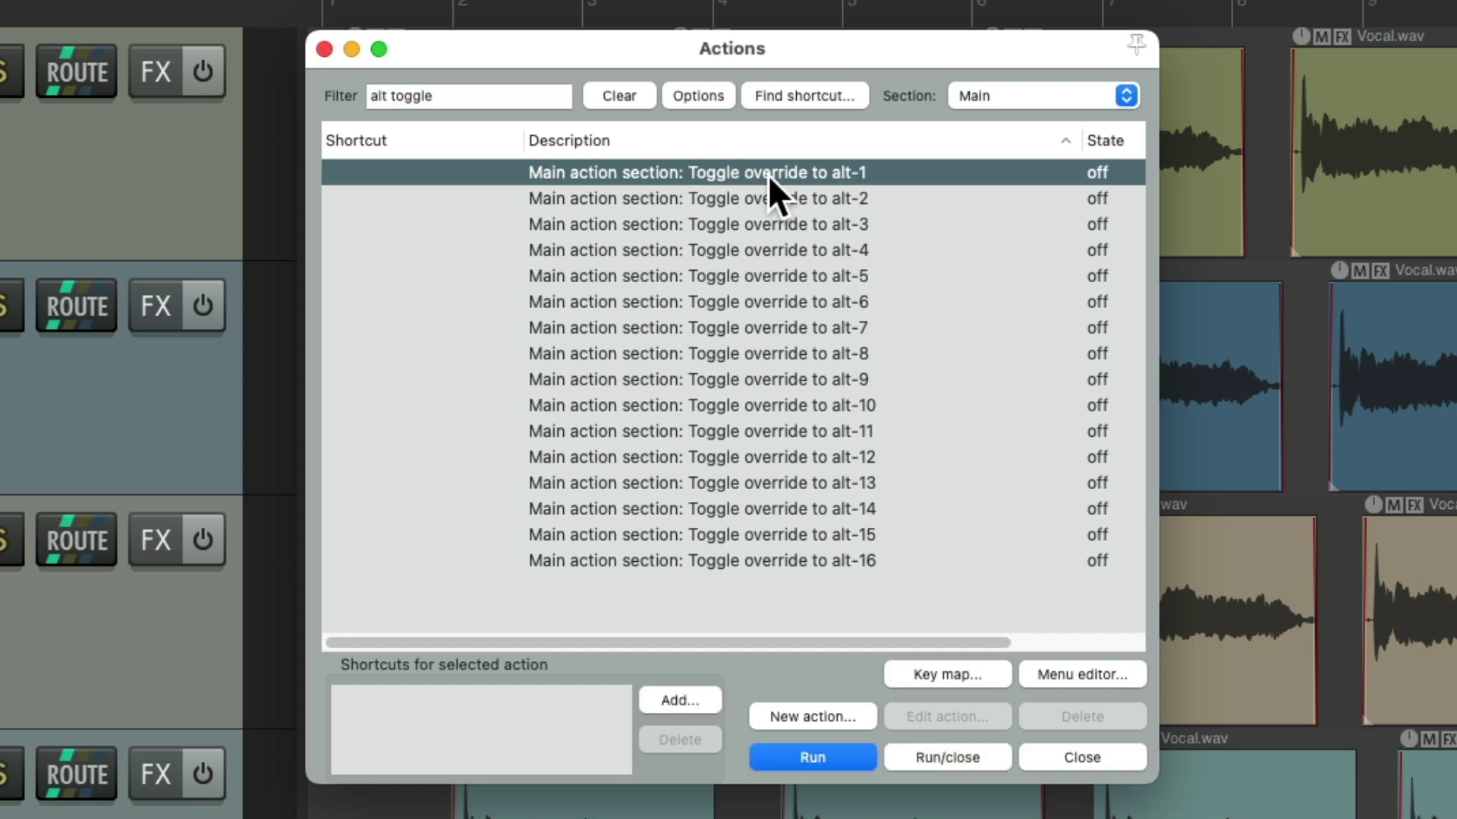
click(673, 691)
key(ctrl+1)
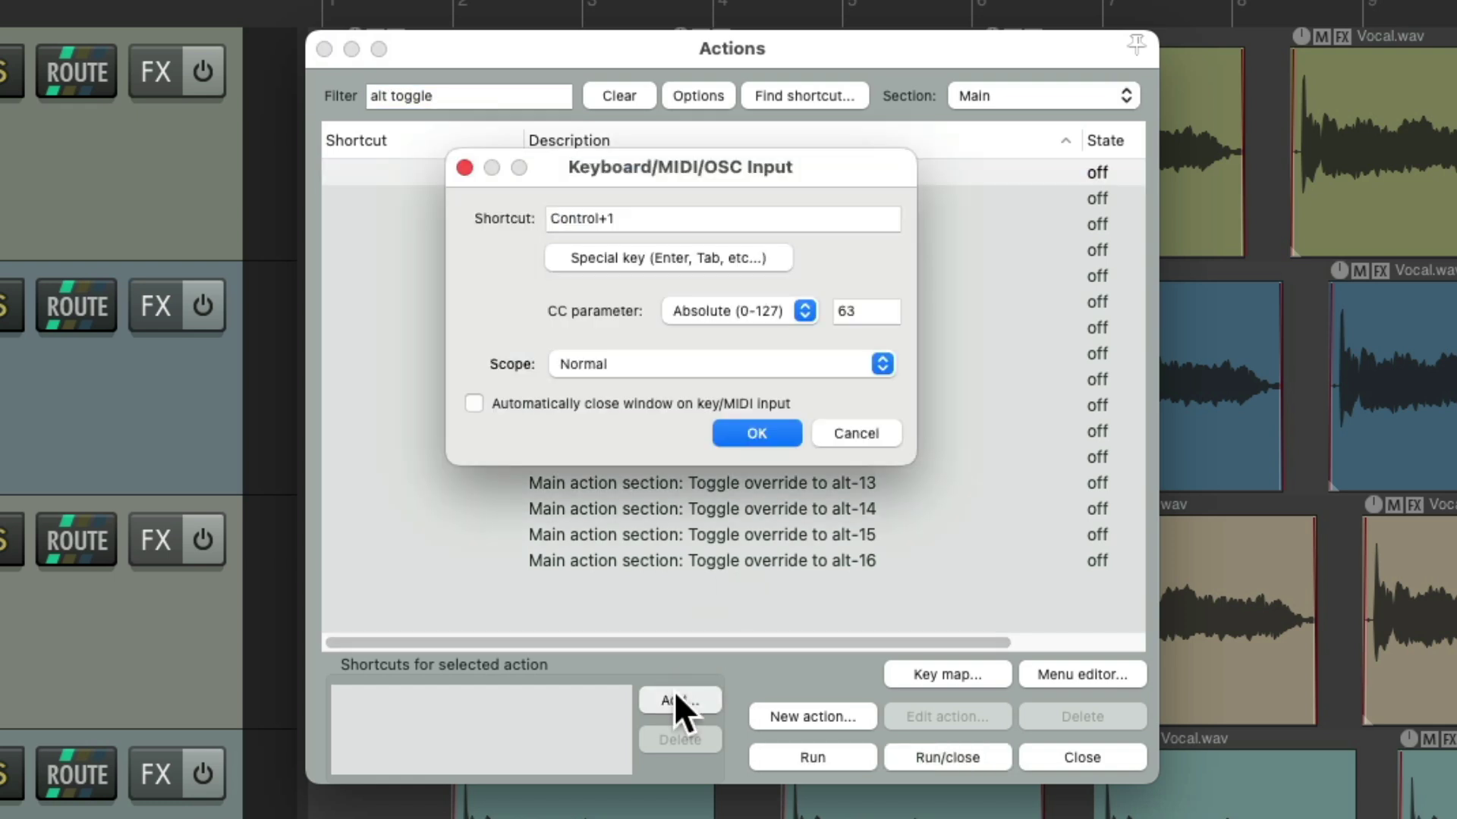
key(Return)
Assign Control+2 to 'Toggle override to alt-2'
click(728, 198)
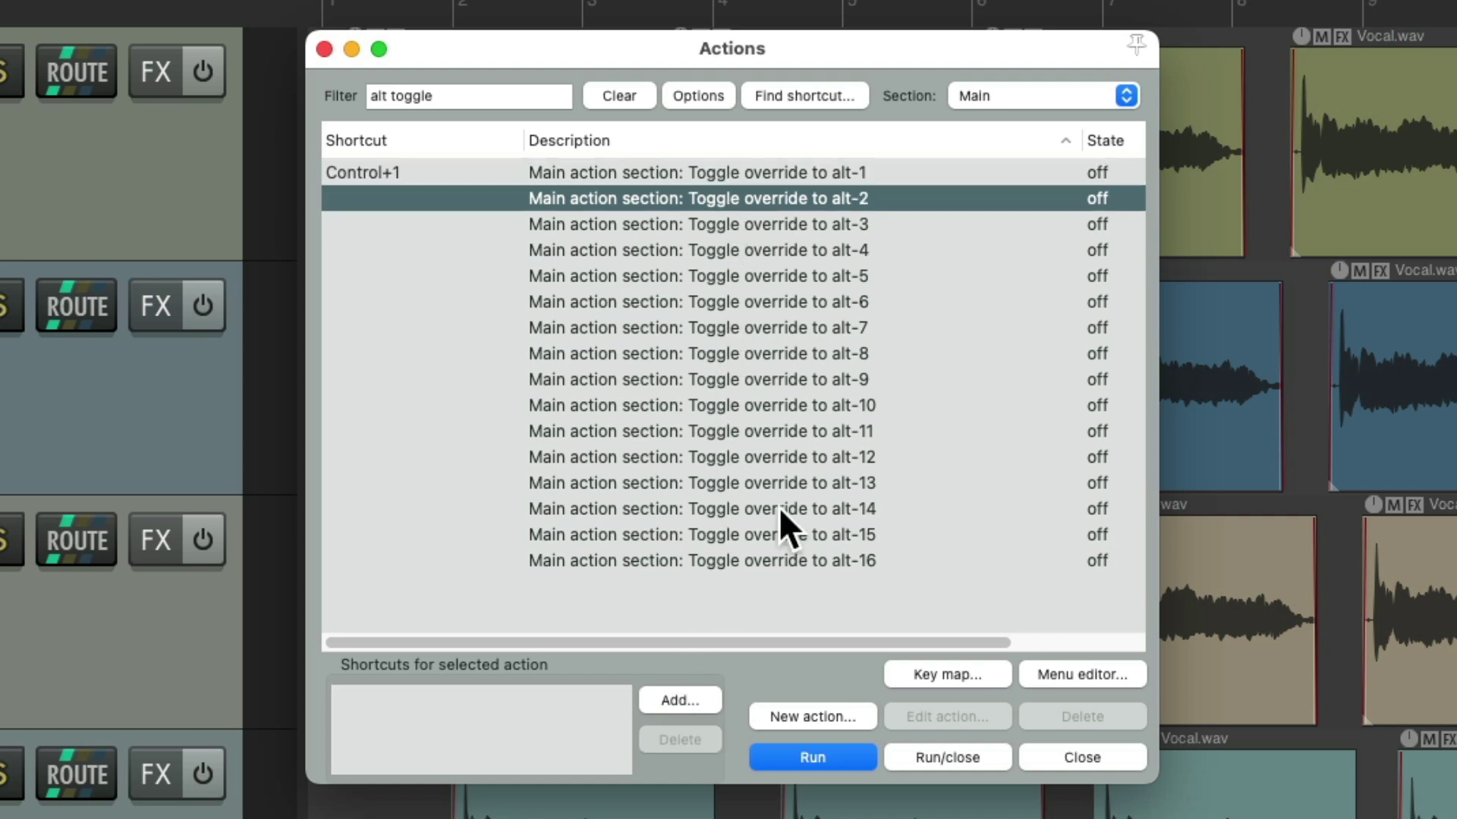
click(694, 702)
key(ctrl+2)
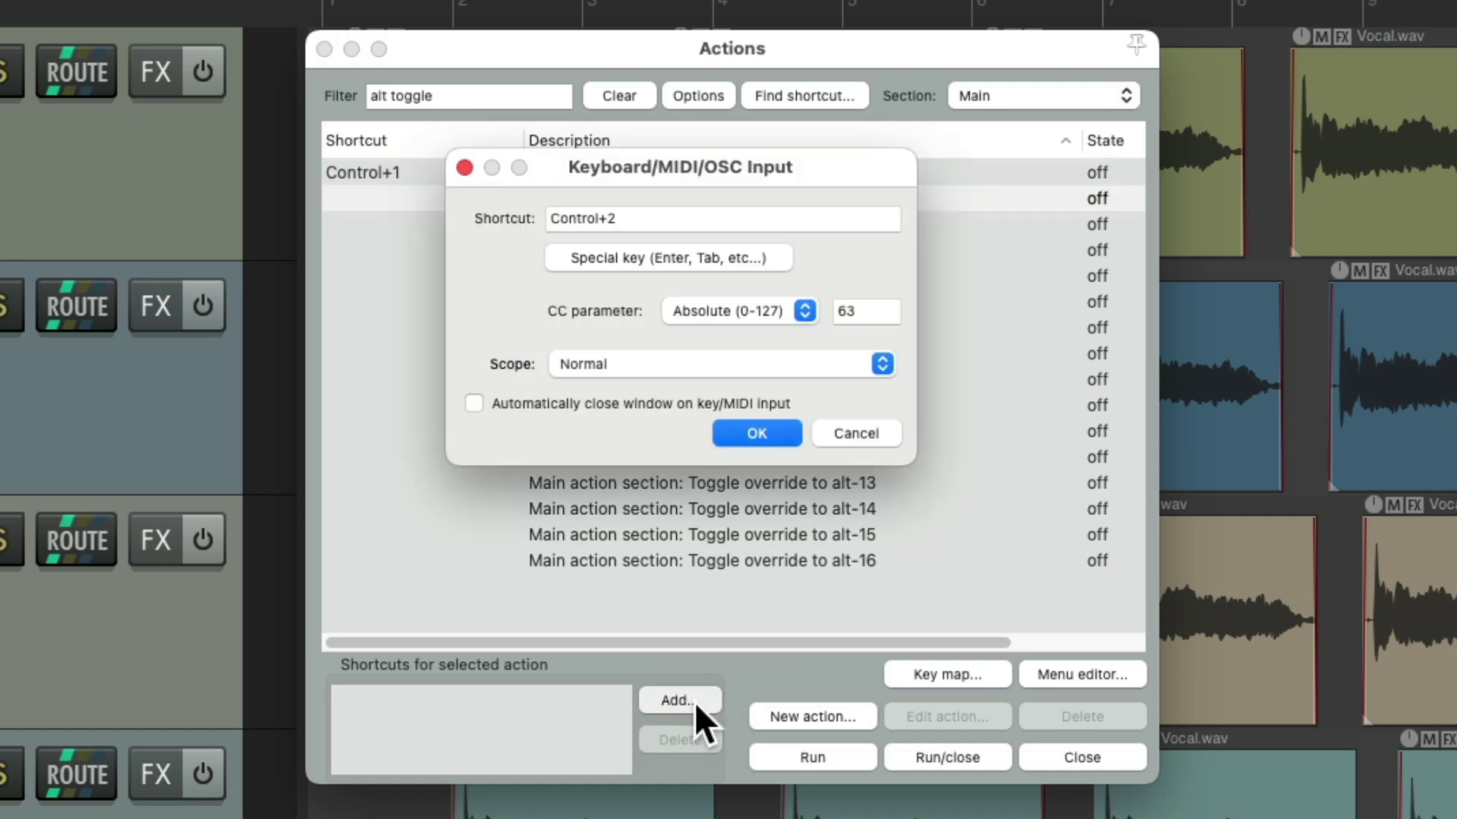
key(Return)
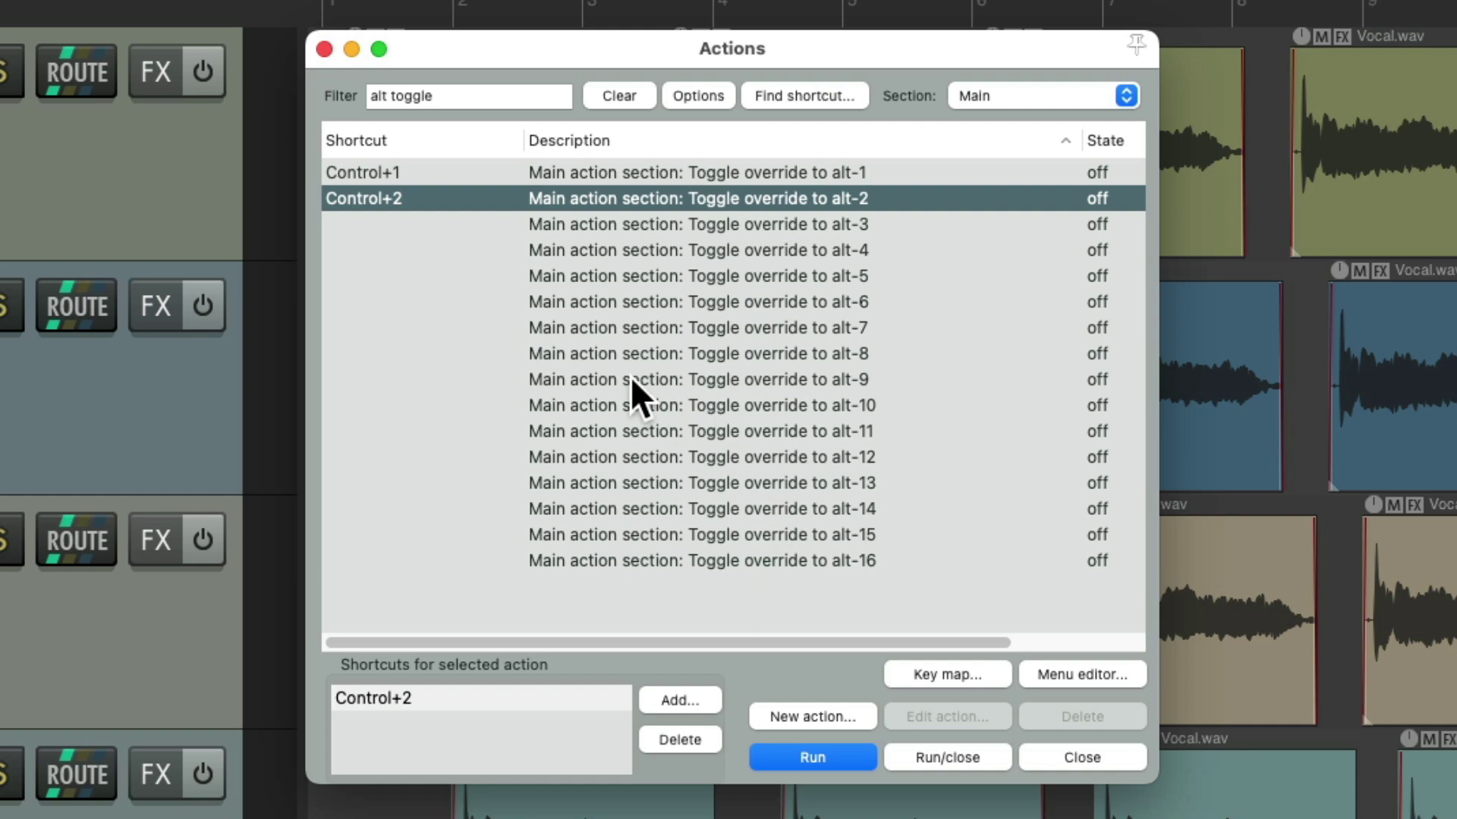
Close the Actions window and select tracks 1 and 2
click(323, 48)
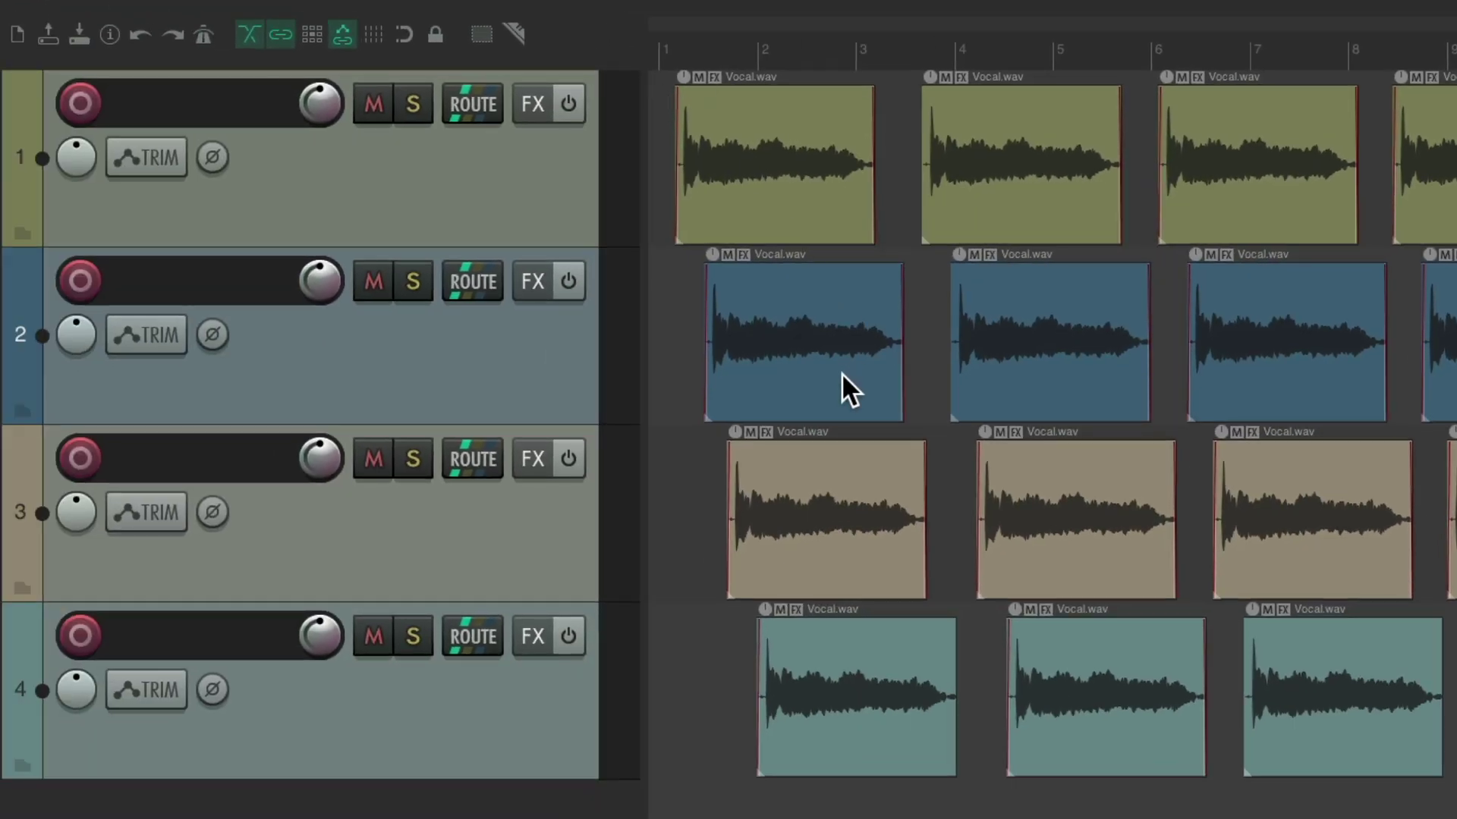
click(527, 213)
shift+click(510, 364)
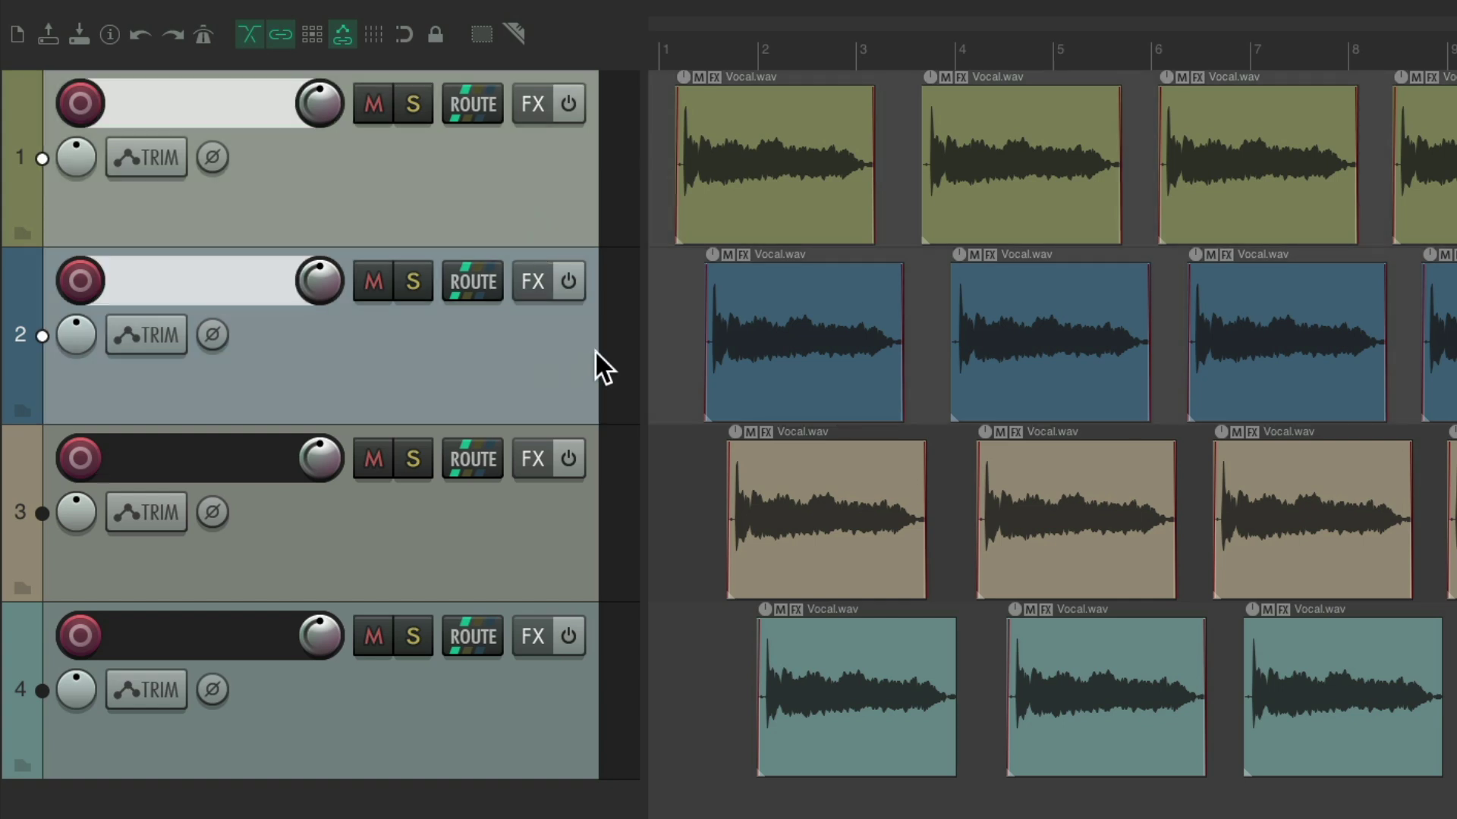
Toggle solo (F6) and mute (F5) on and off for tracks 1 and 2, then deselect them
key(F6)
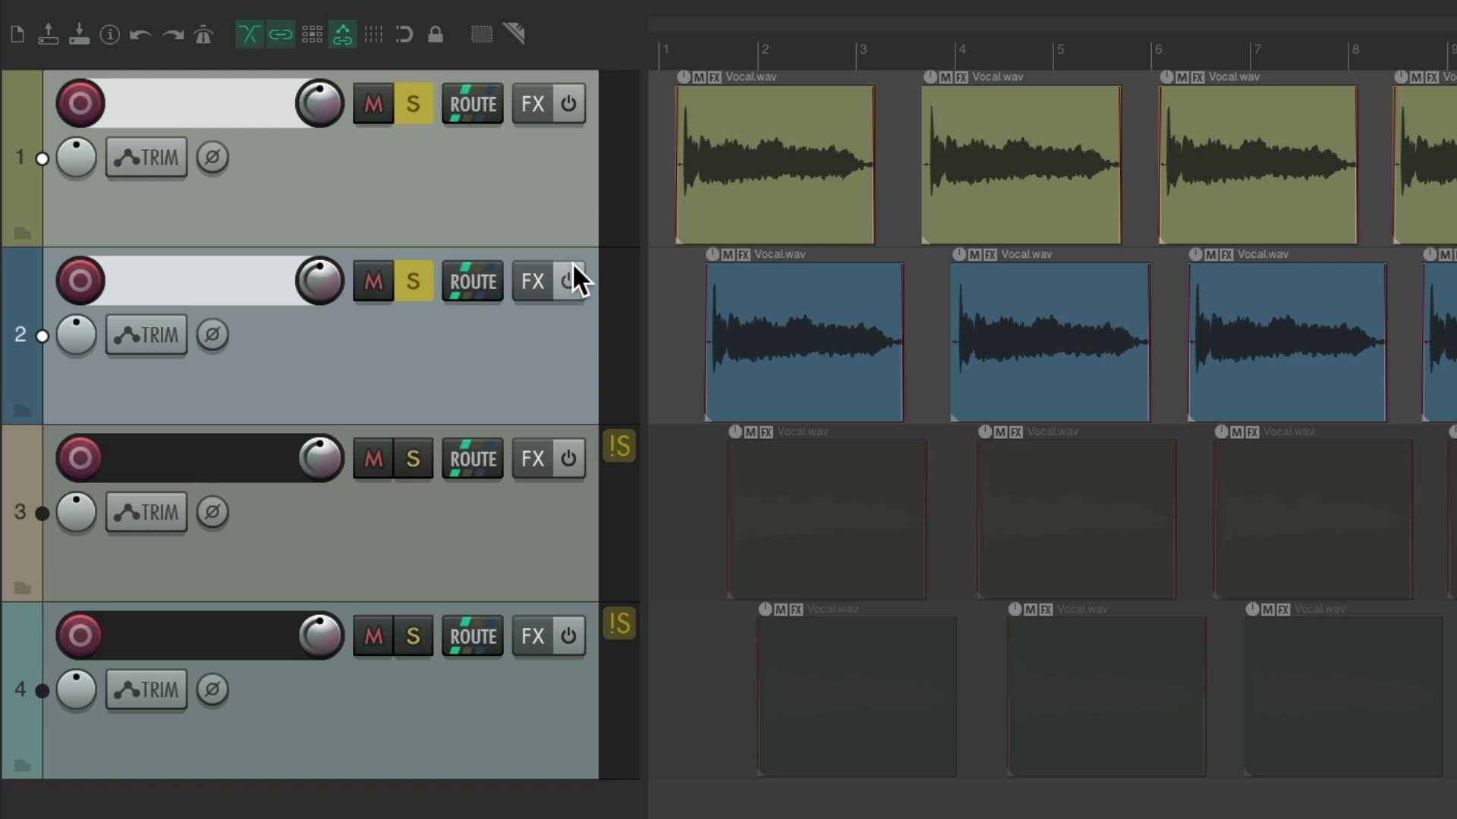
key(F6)
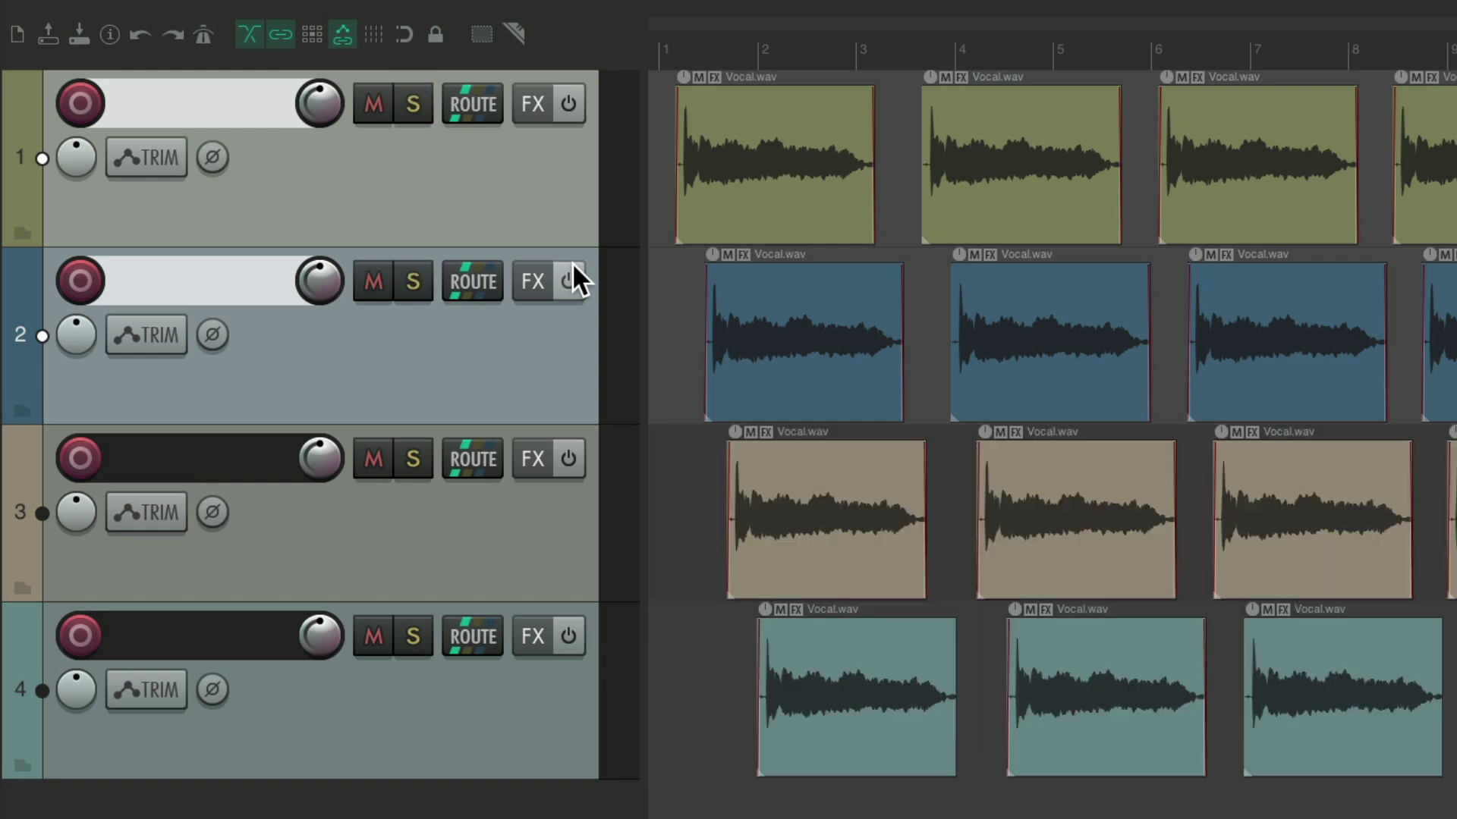
key(F5)
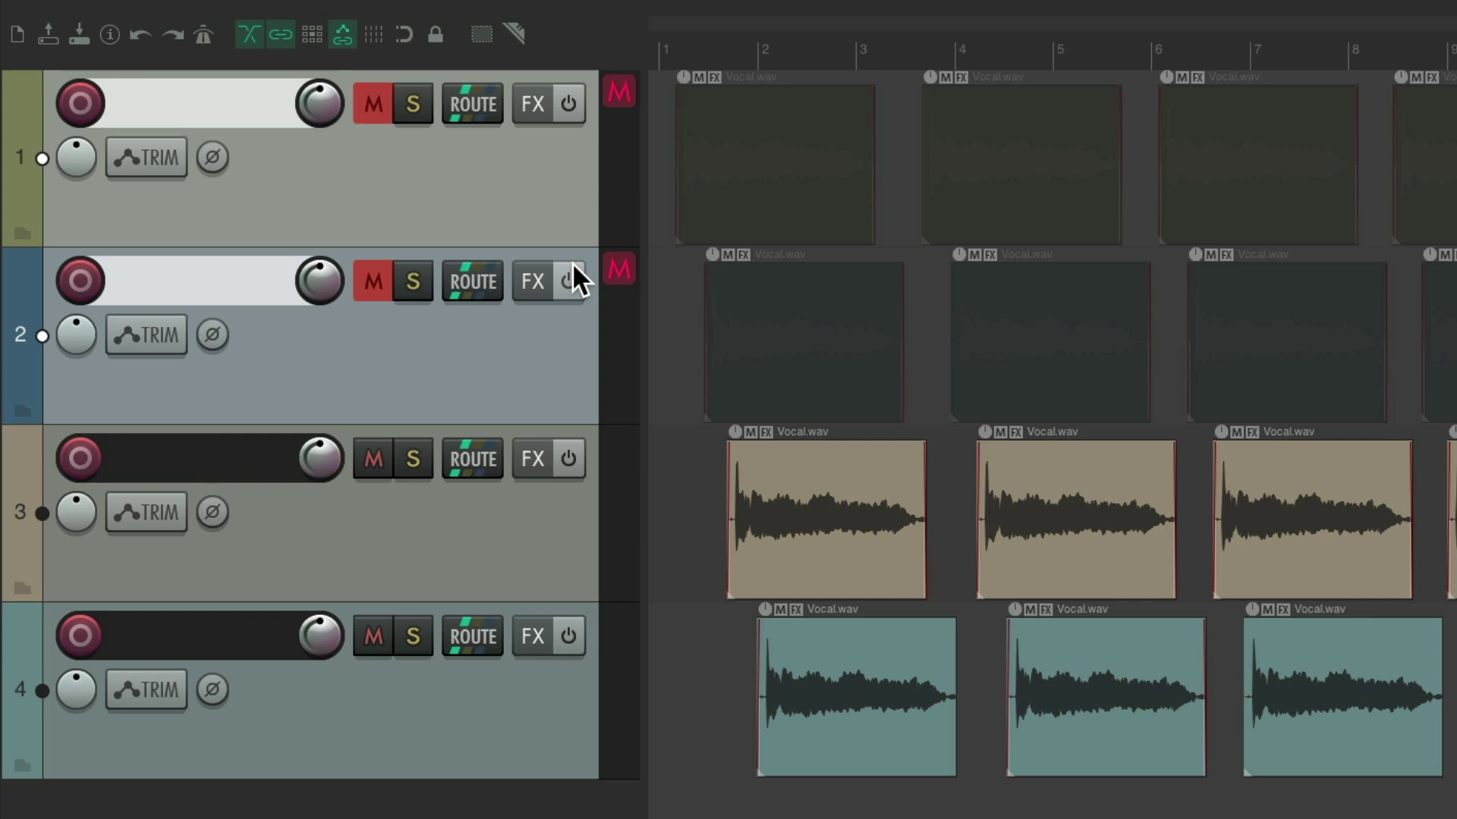
key(F5)
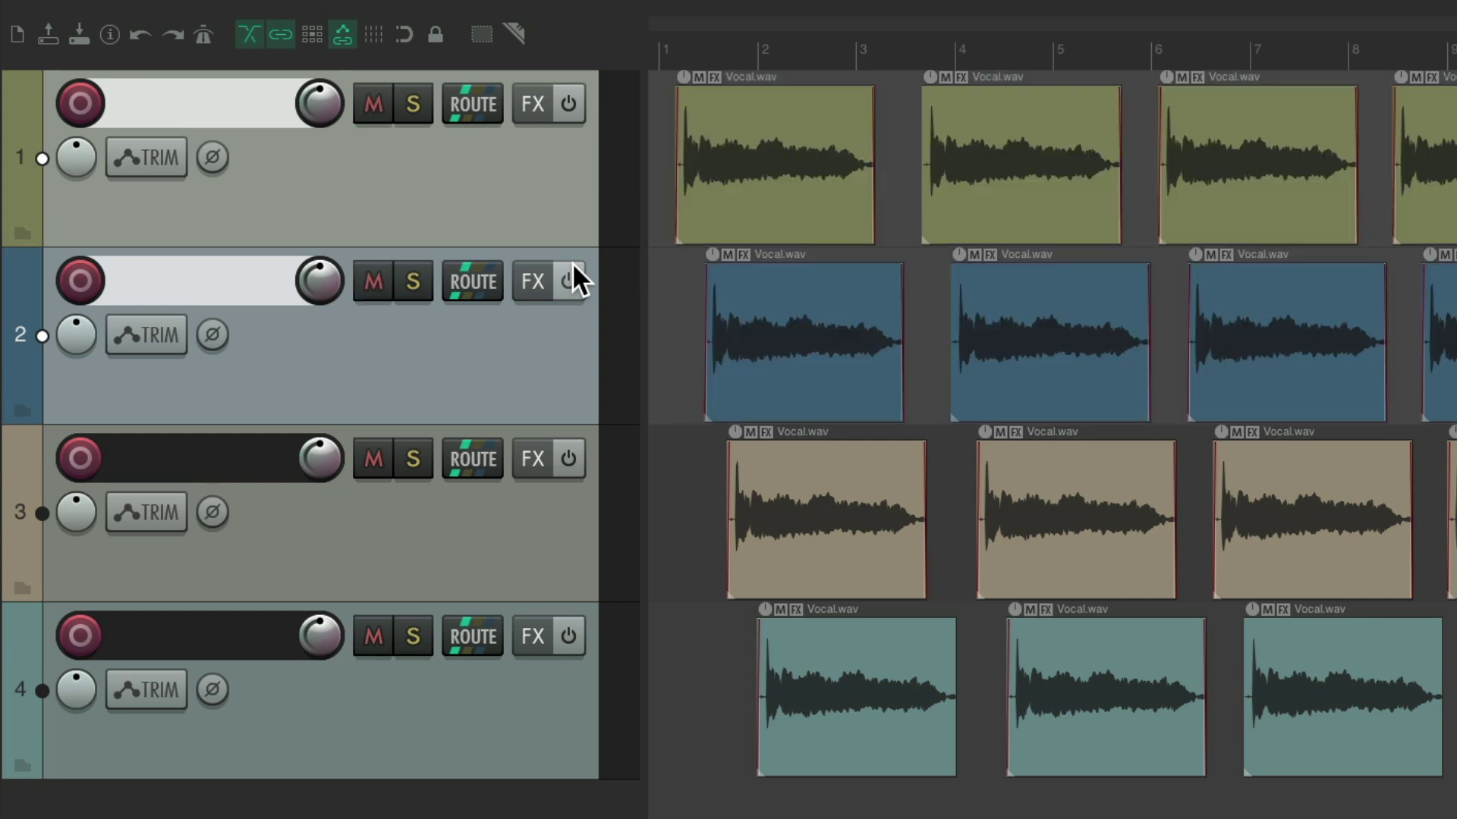
key(Escape)
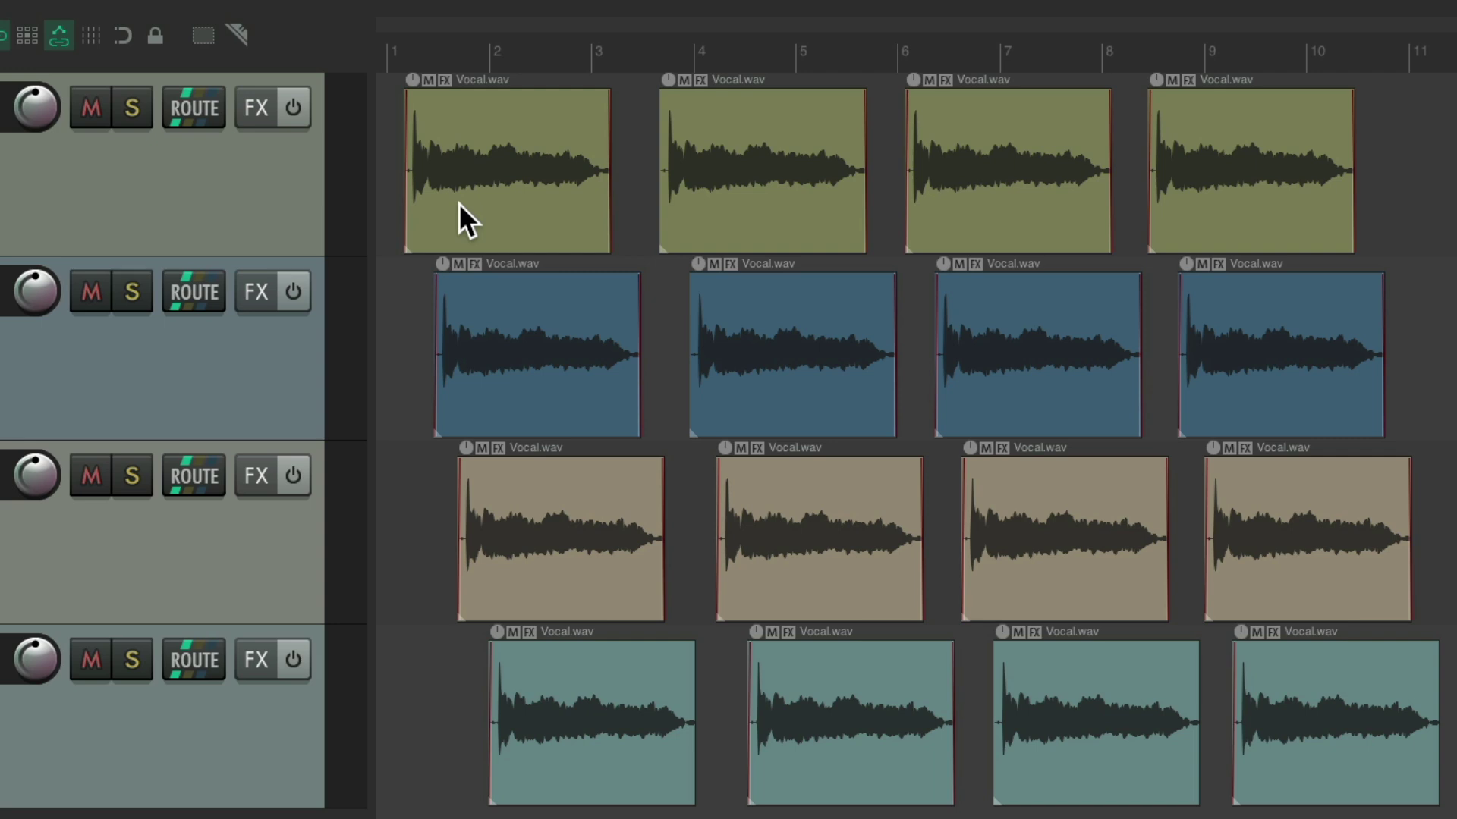
key(s)
key(s)
key(s)
key(s)
key(s)
key(s)
click(647, 52)
key(m)
click(884, 52)
key(m)
click(1129, 52)
key(m)
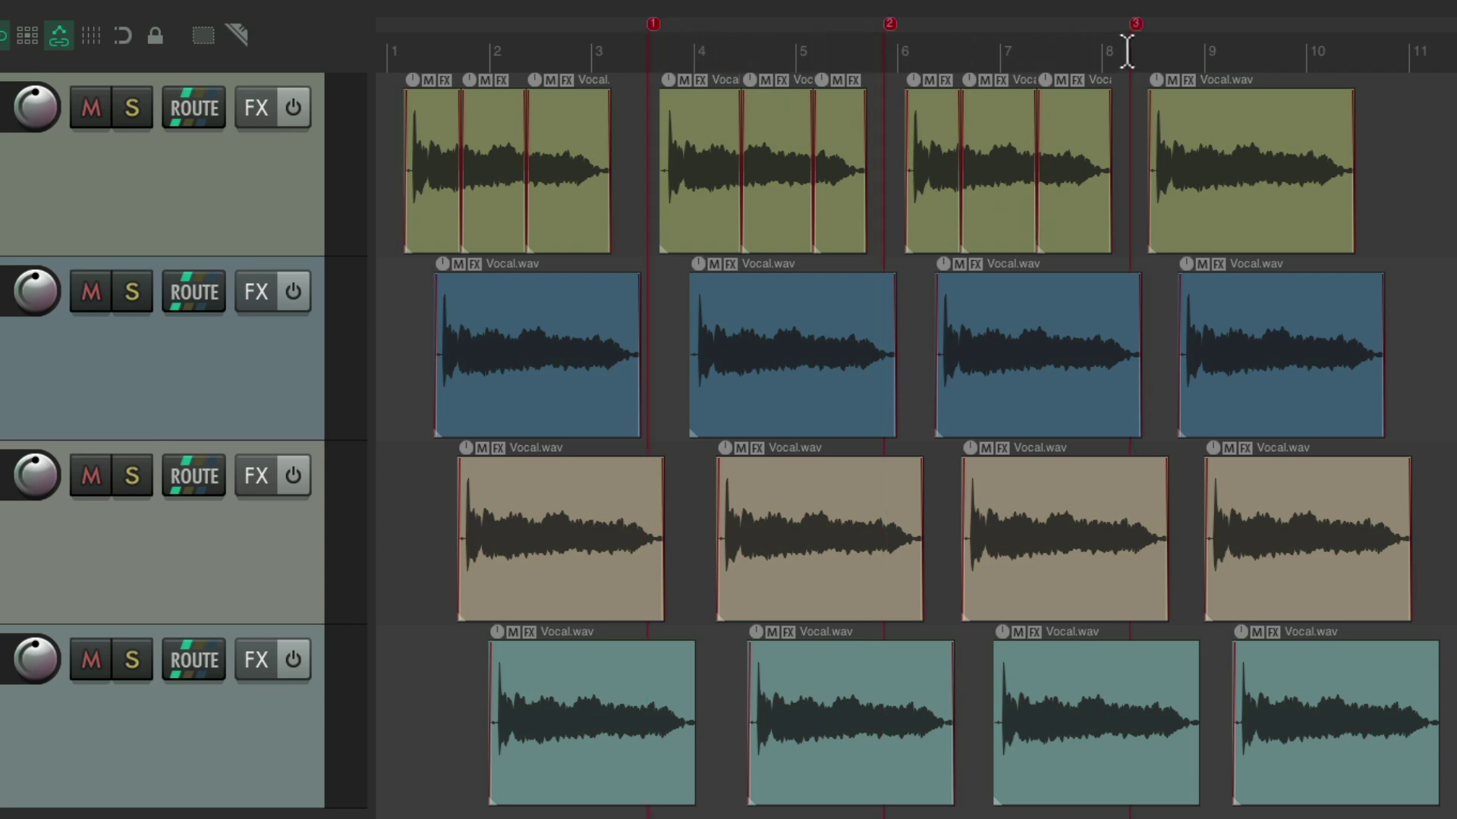
key(ctrl+z)
key(ctrl+z)
key(ctrl+z)
key(ctrl+z)
key(ctrl+z)
key(ctrl+z)
key(ctrl+z)
key(ctrl+z)
key(ctrl+z)
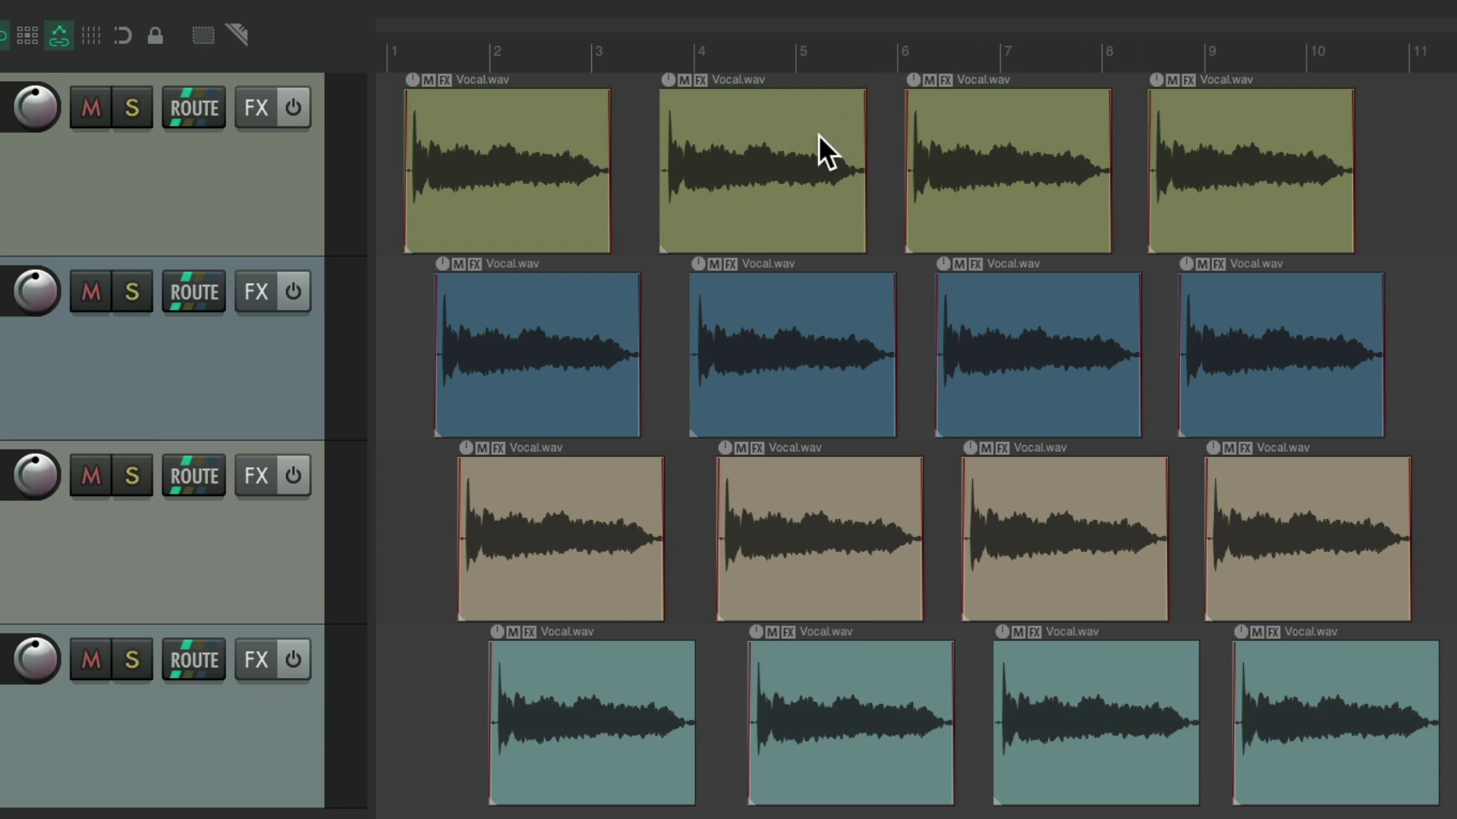
click(736, 122)
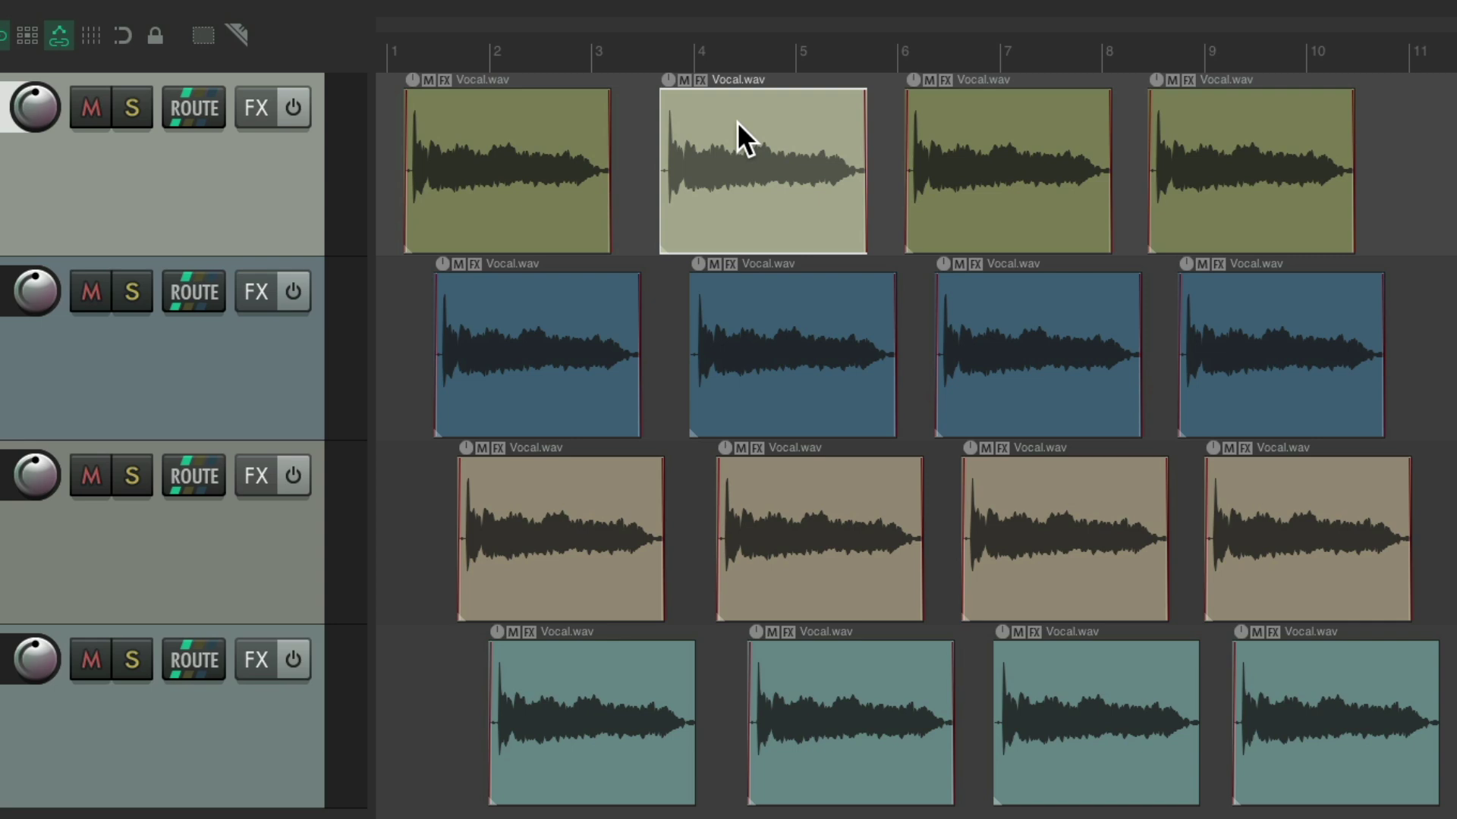
key(alt+s)
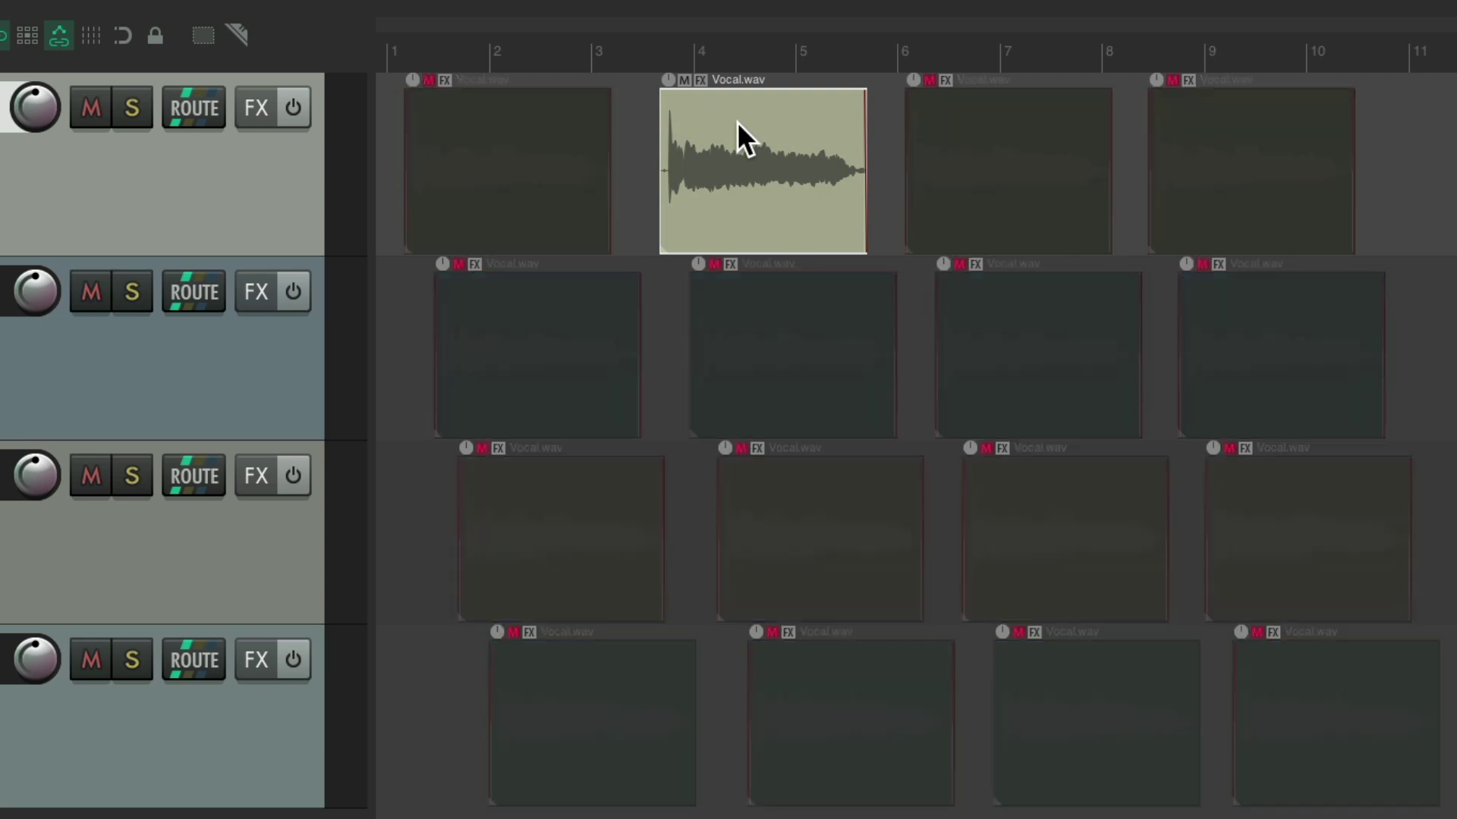
key(alt+s)
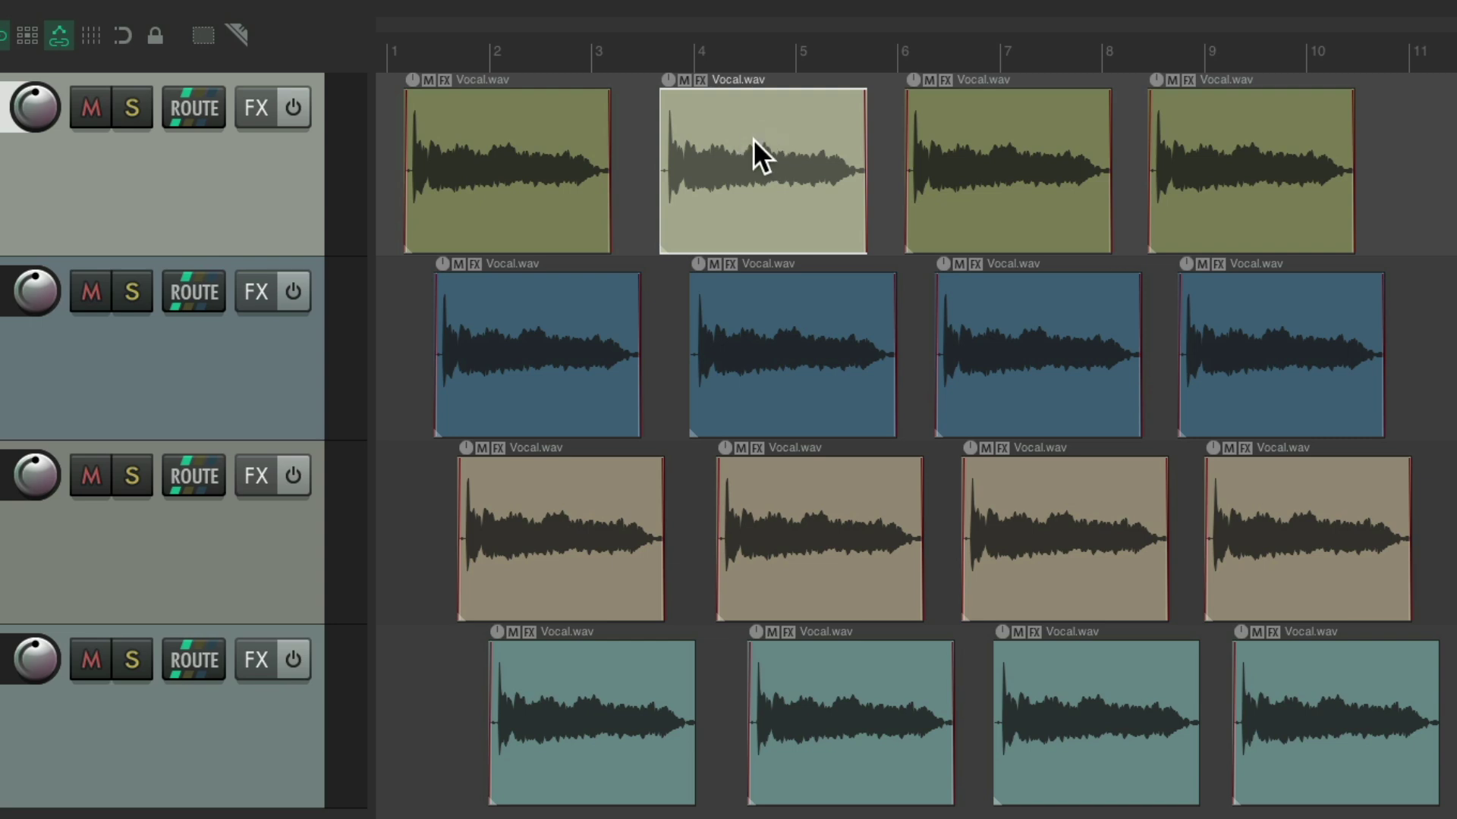
ctrl+click(842, 363)
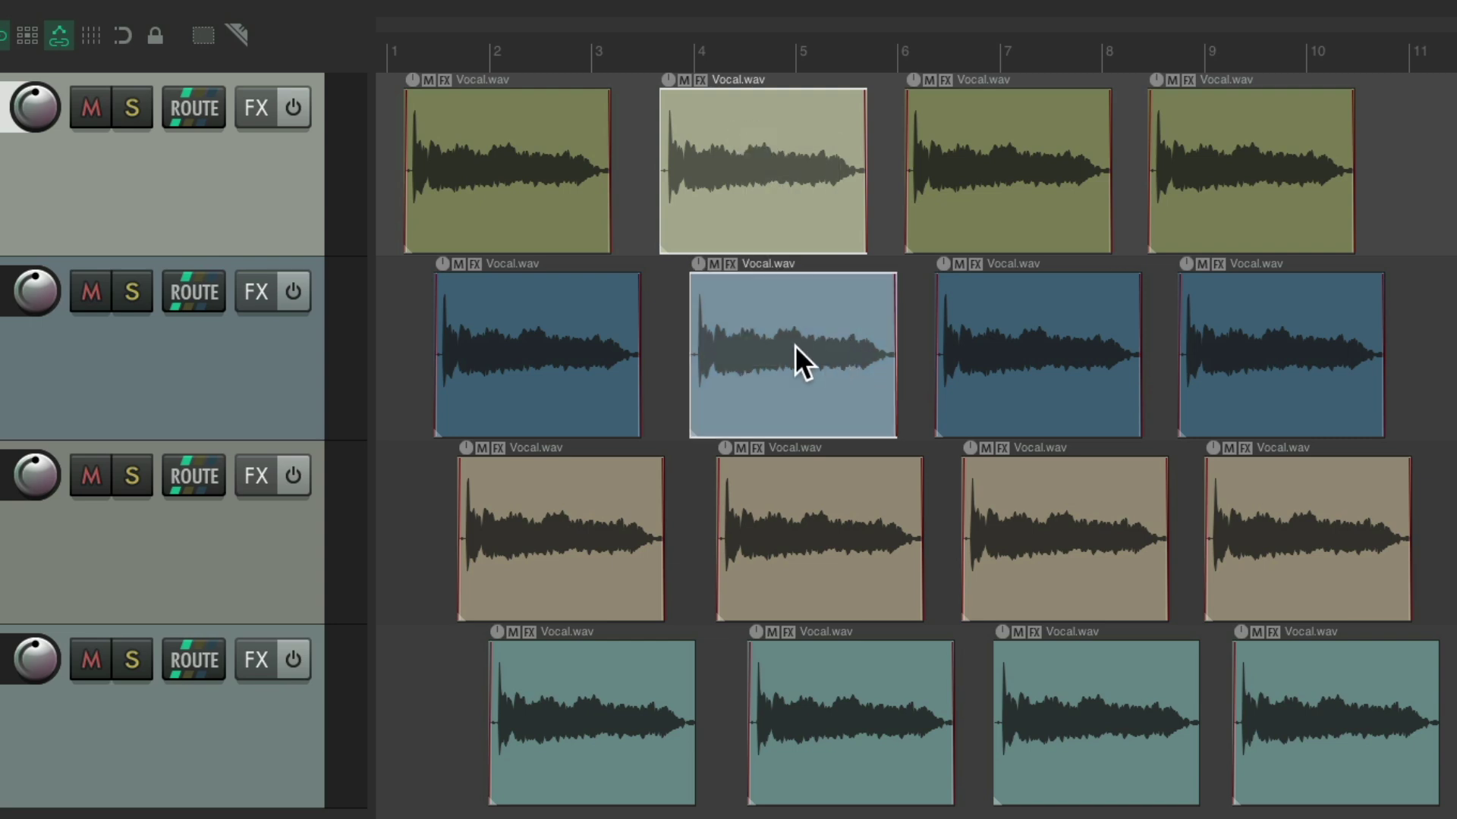
key(alt+s)
key(alt+s)
key(Escape)
click(773, 106)
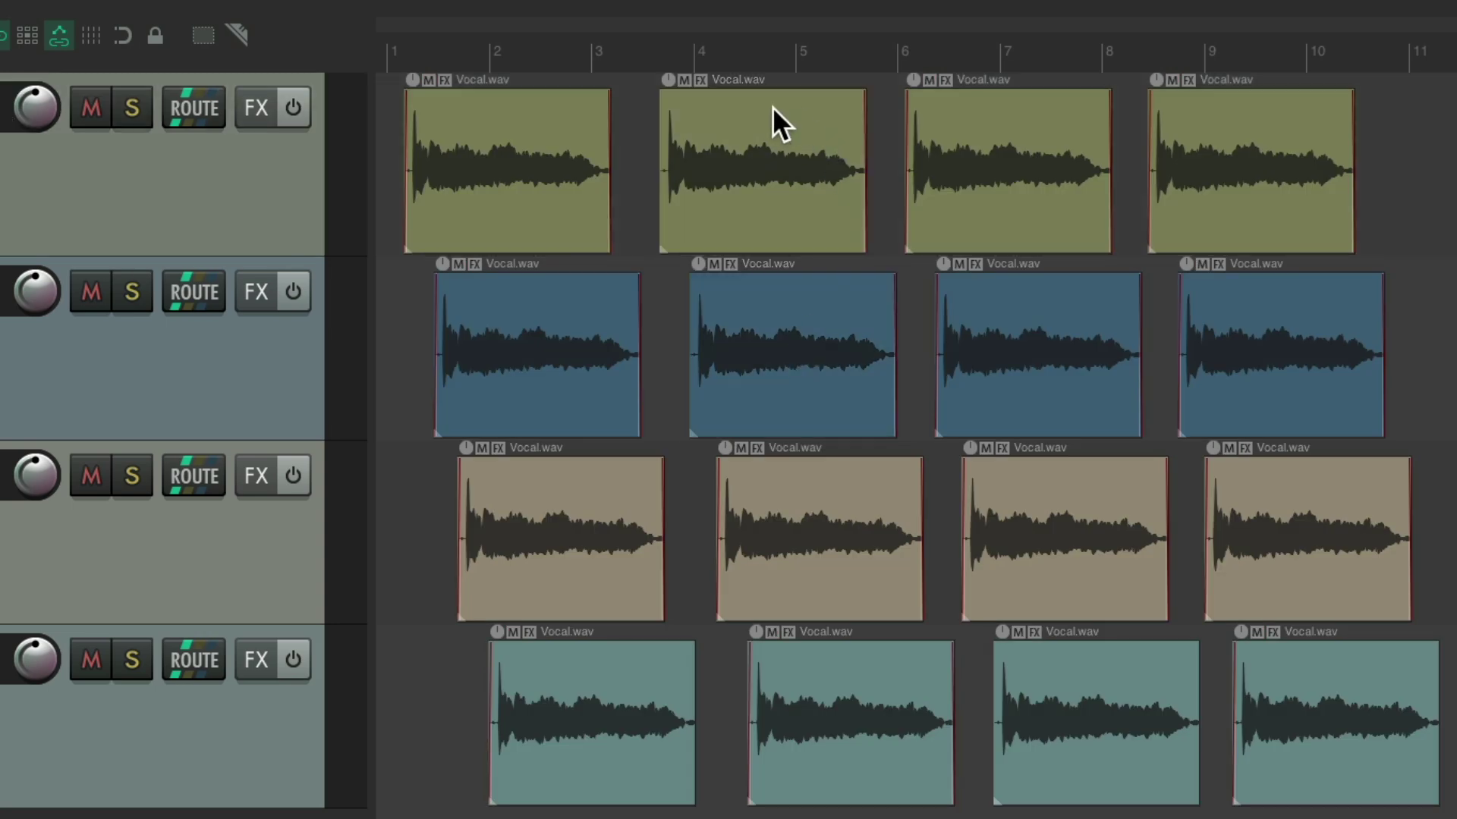
key(ctrl+m)
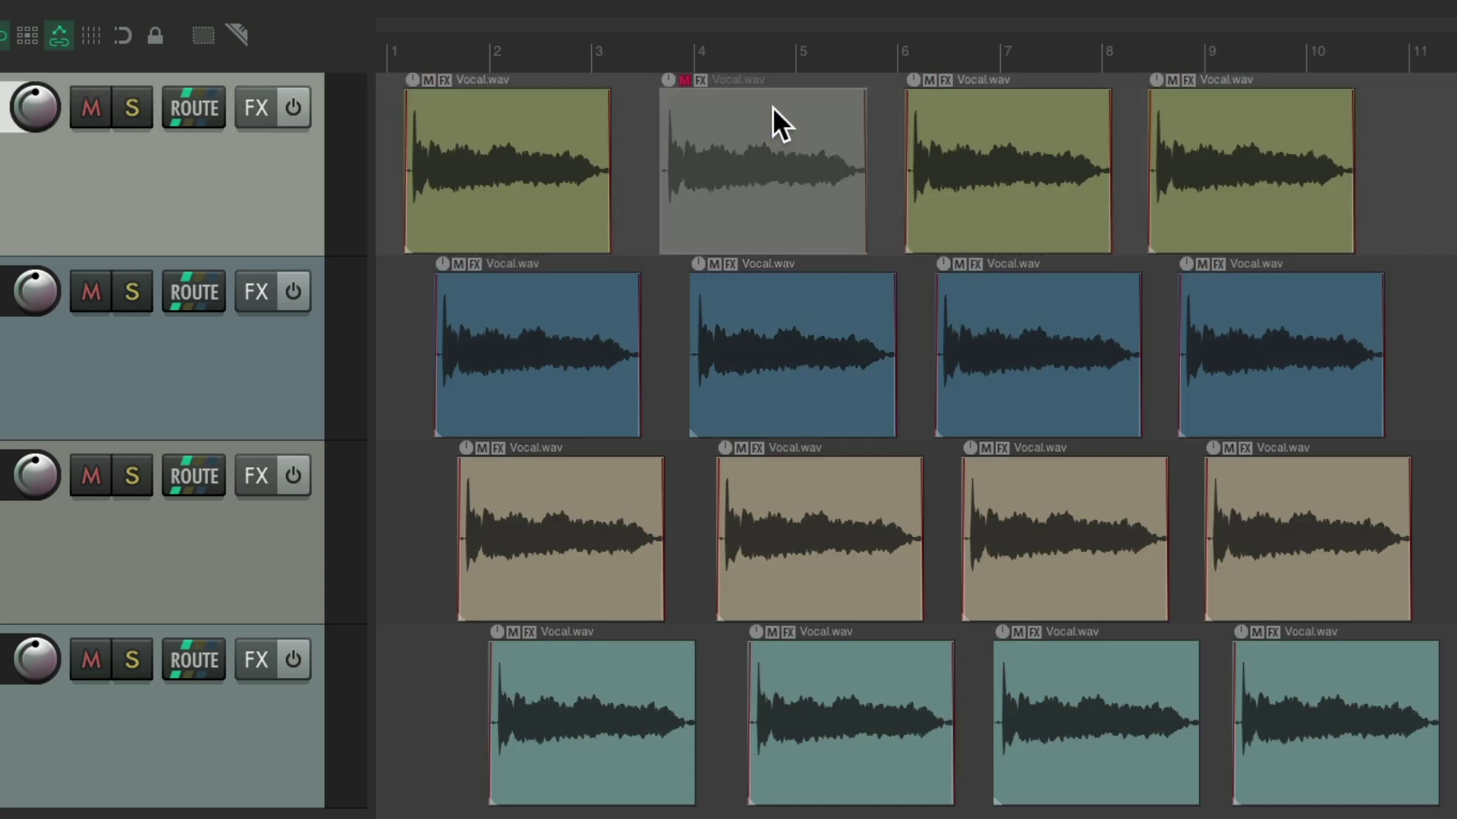
key(ctrl+m)
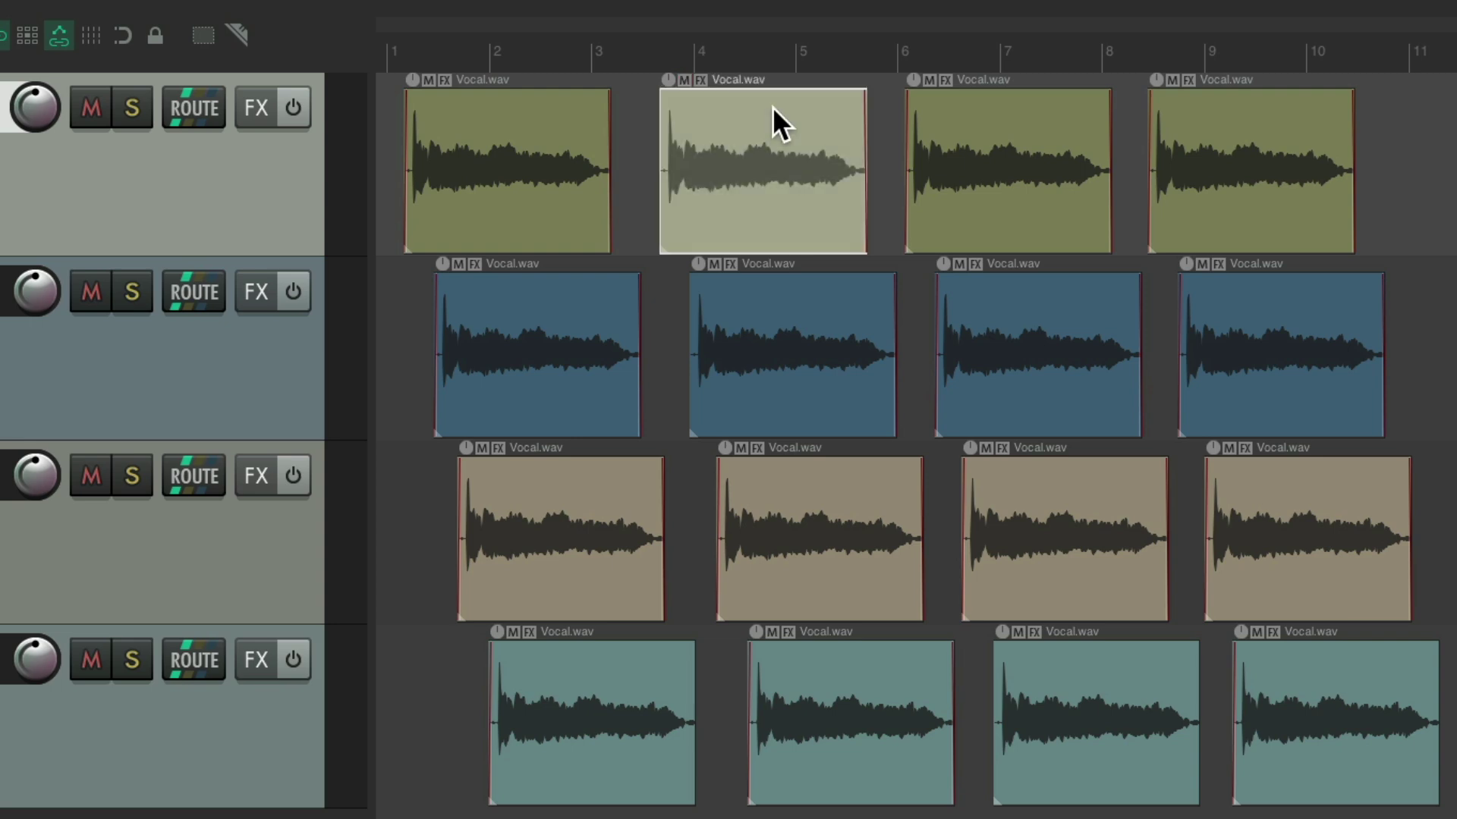
drag(762, 125, 972, 339)
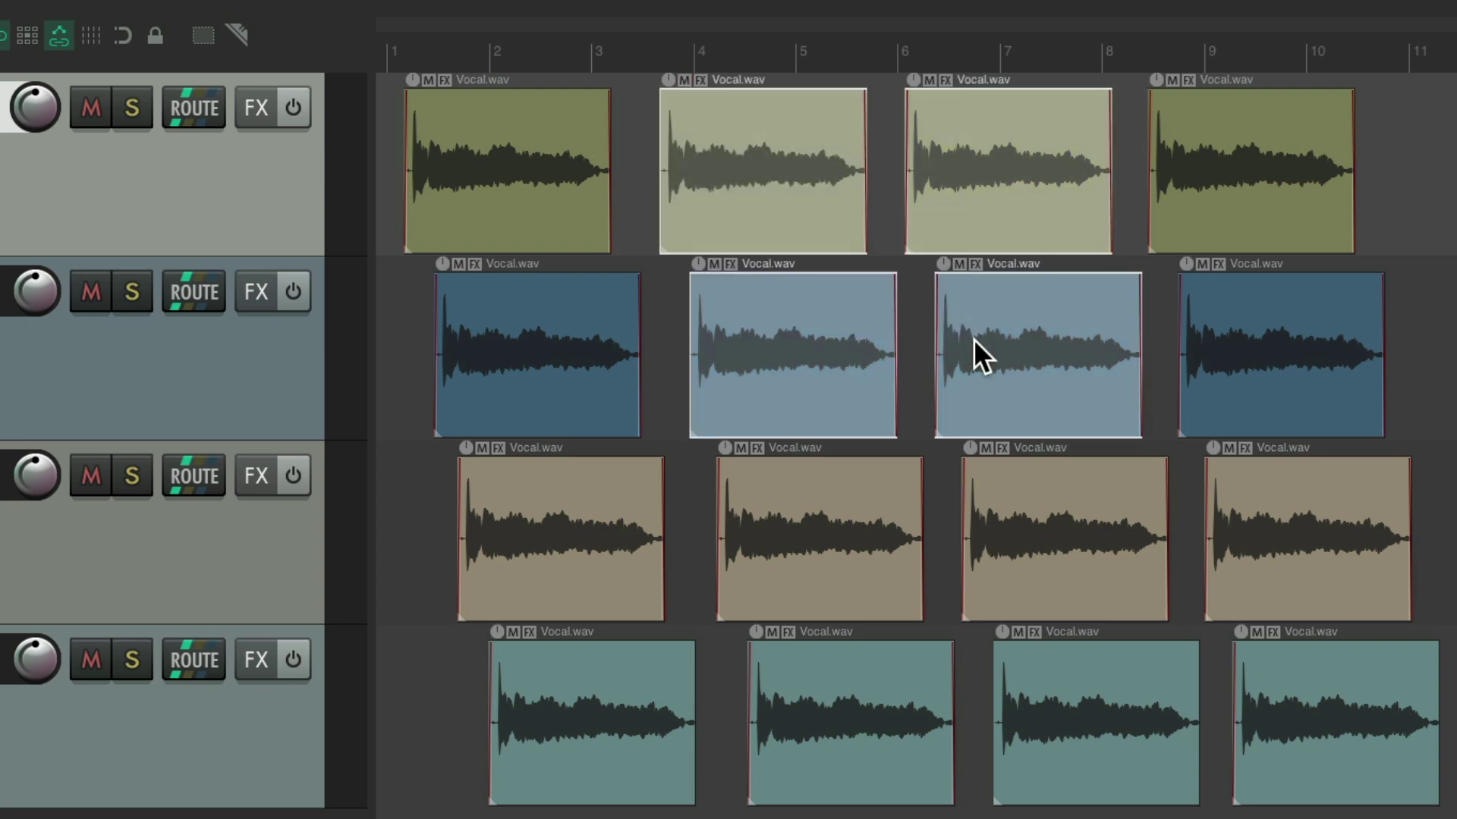
key(ctrl+m)
key(ctrl+m)
key(Escape)
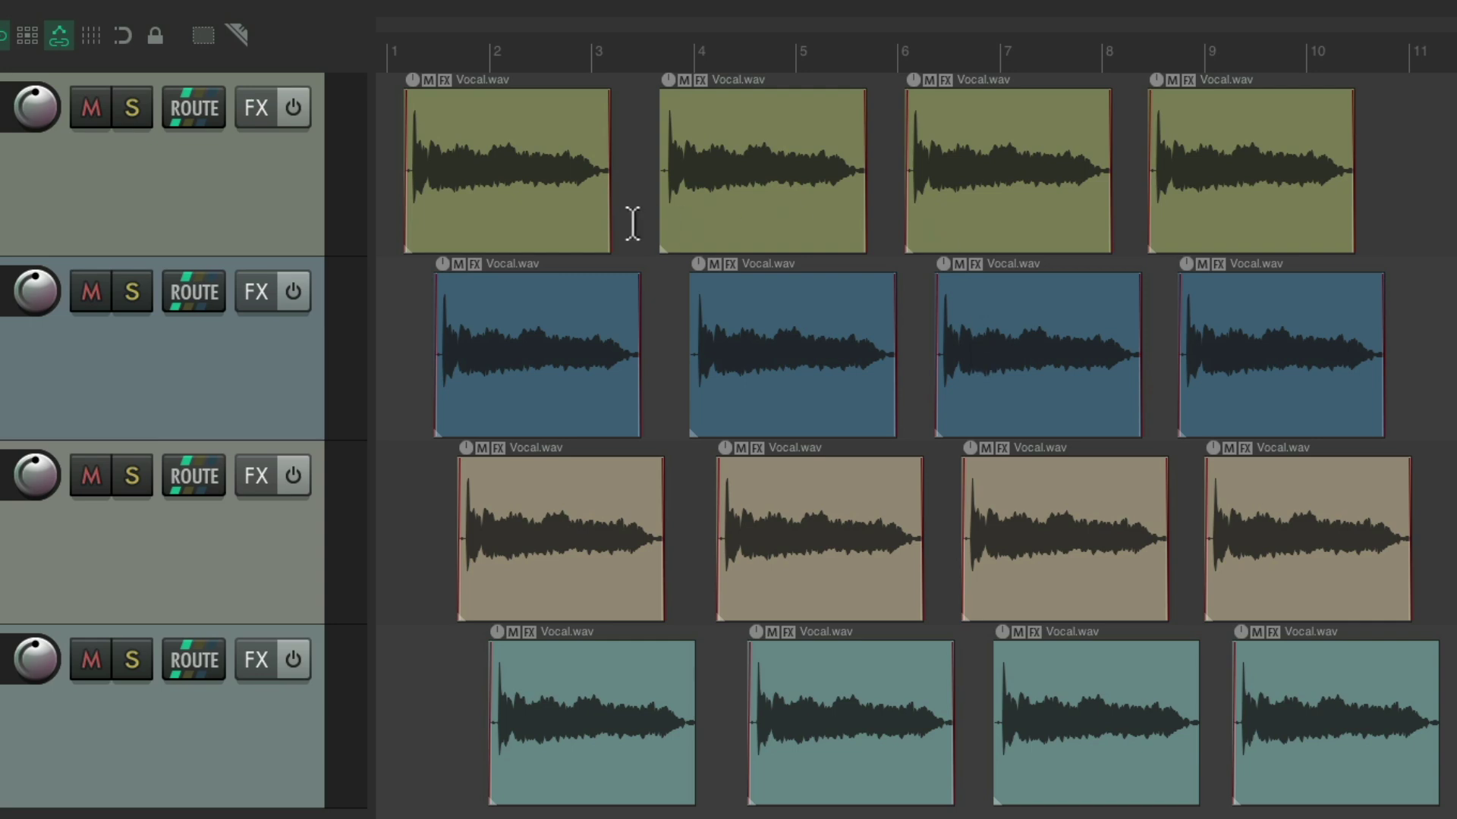
key(s)
key(s)
key(s)
key(s)
key(s)
key(s)
key(s)
click(644, 41)
key(m)
click(882, 53)
key(m)
click(1129, 54)
key(m)
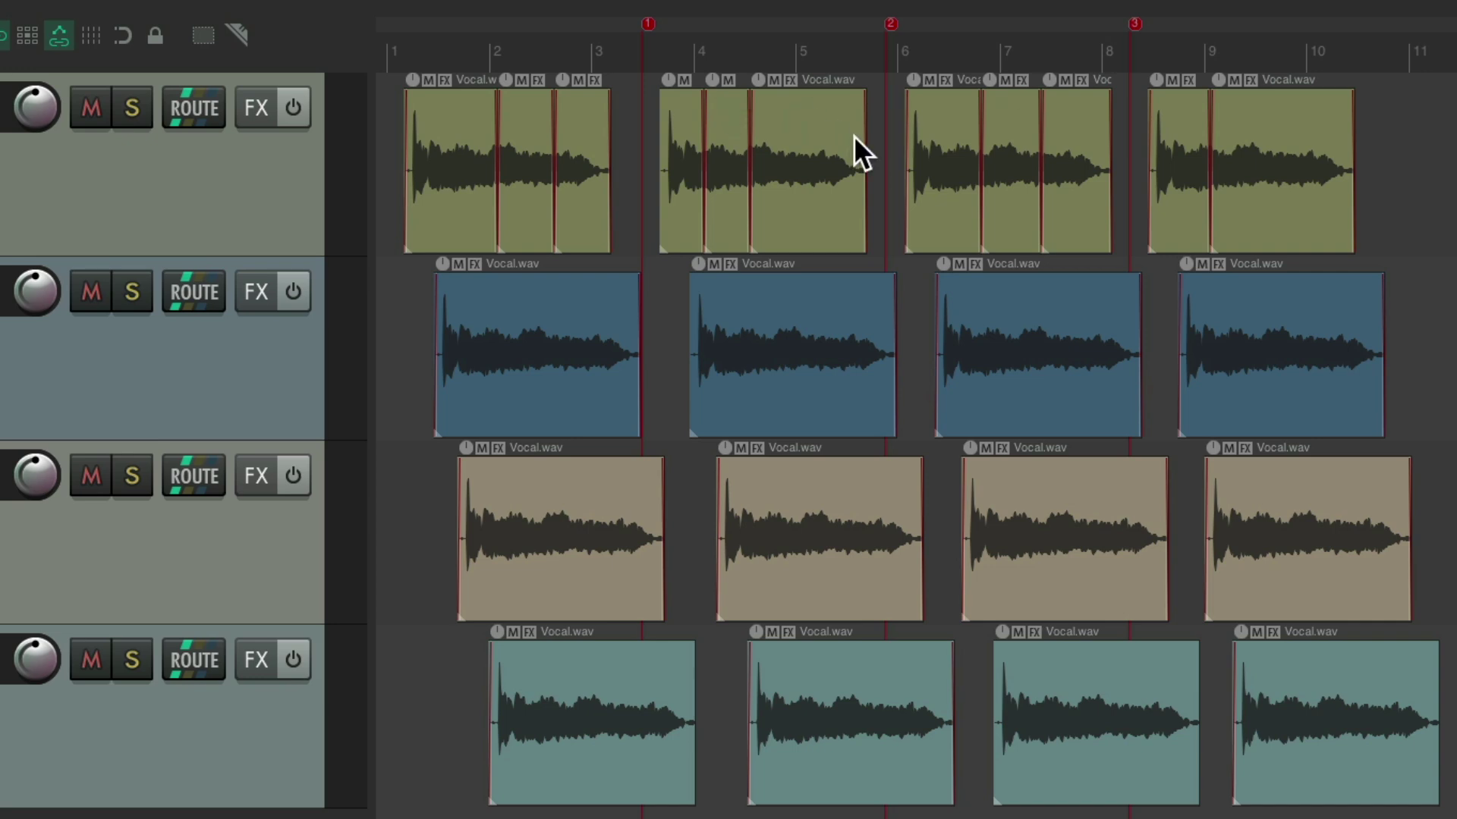
key(ctrl+z)
key(ctrl+z)
key(ctrl+z)
key(ctrl+z)
key(ctrl+z)
key(ctrl+z)
key(ctrl+z)
key(ctrl+z)
key(ctrl+z)
key(ctrl+z)
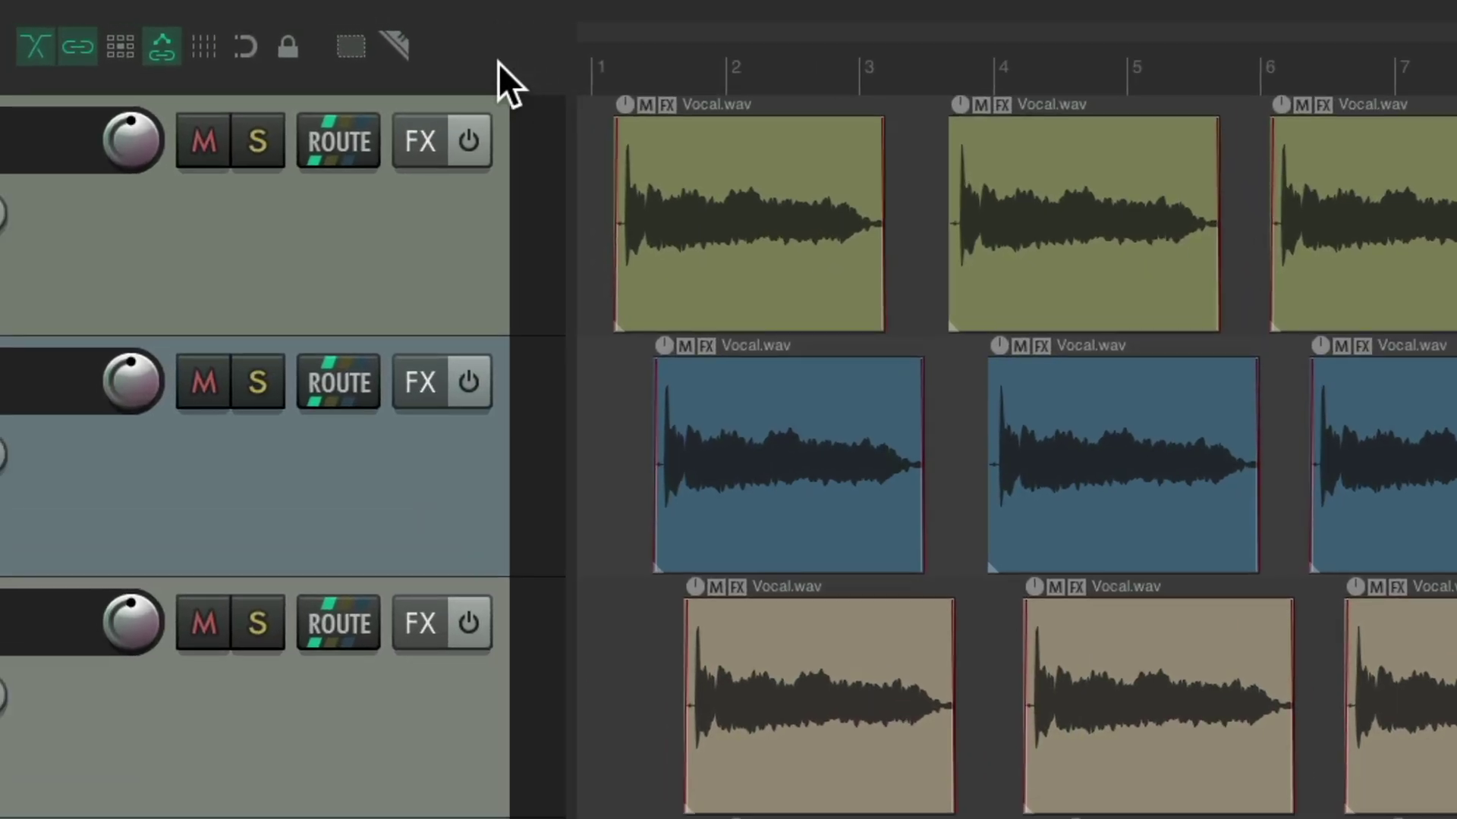
Add the 'Toggle override to alt-1' and 'Toggle override to alt-2' actions to the Main toolbar list, in that order
right_click(499, 63)
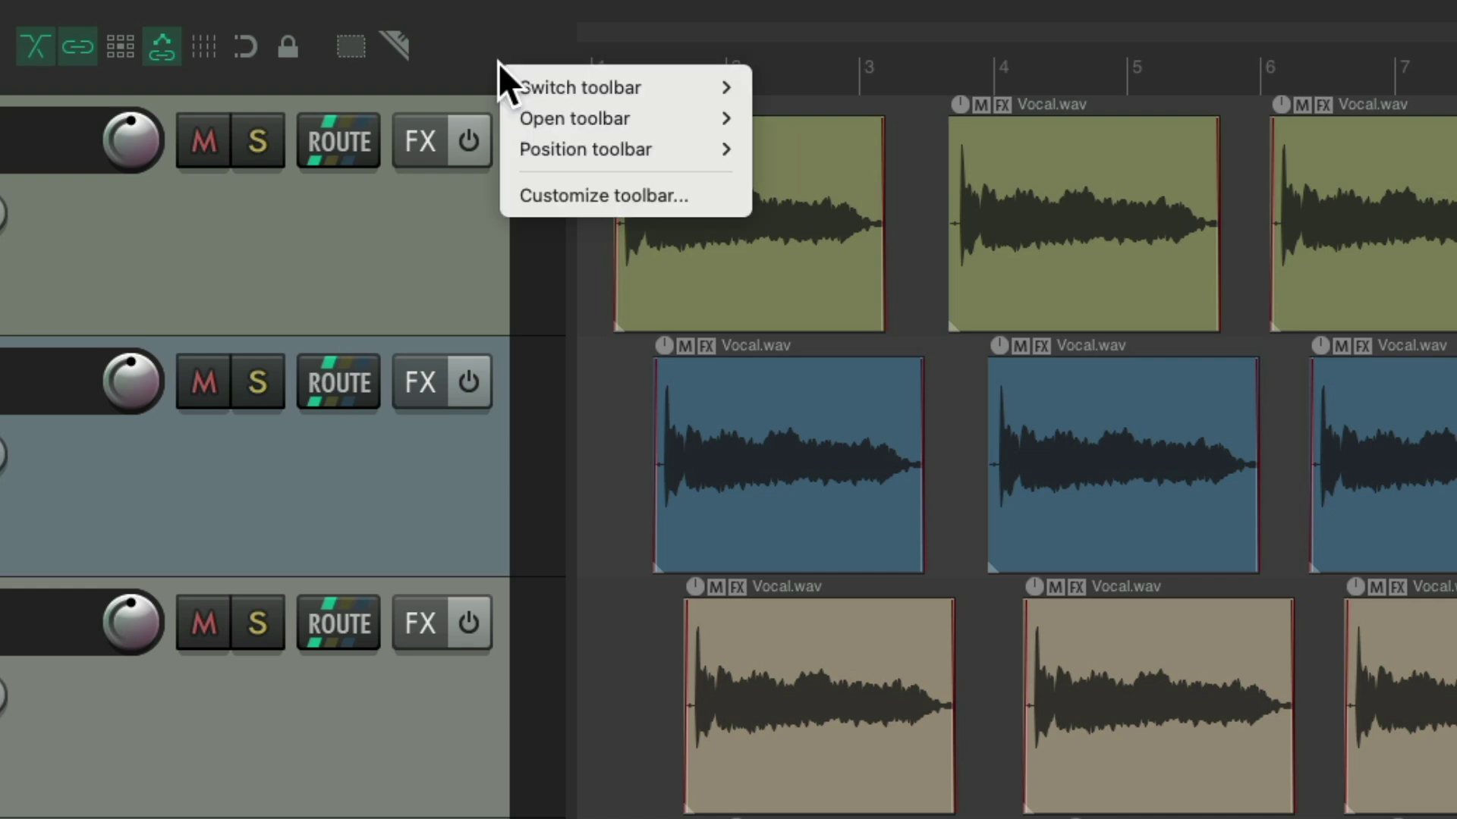
click(516, 195)
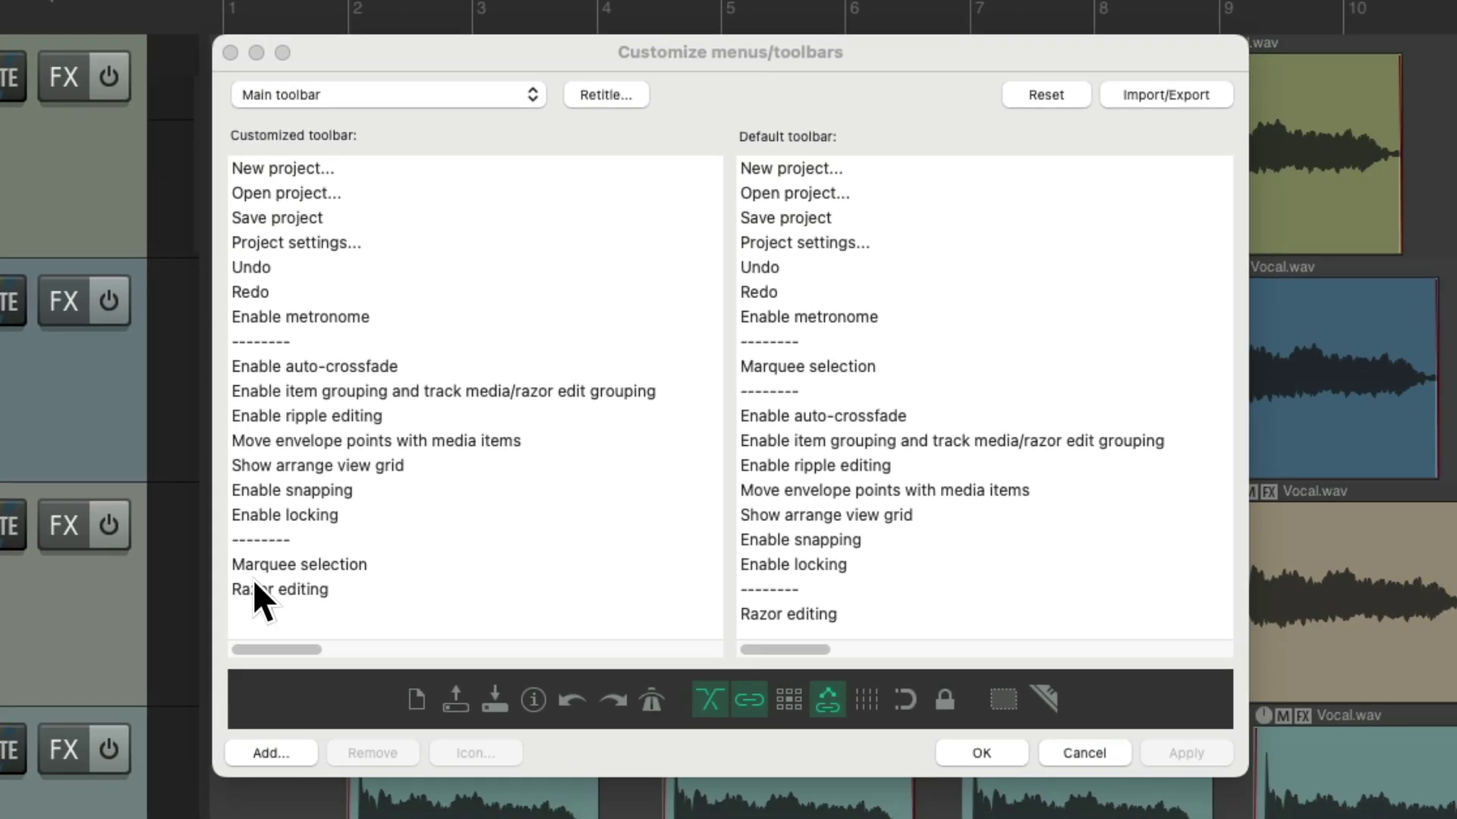
click(271, 753)
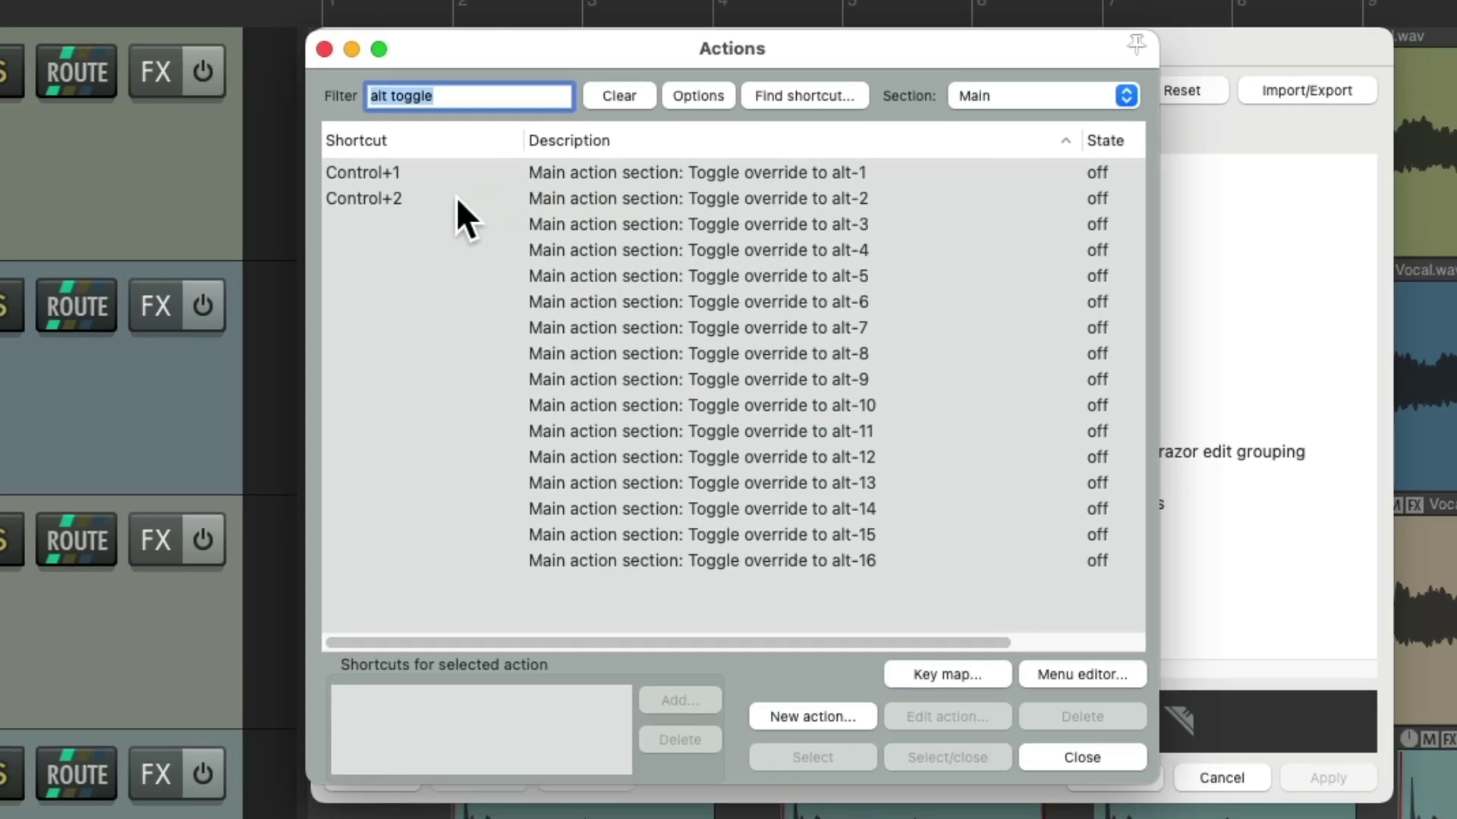
click(632, 172)
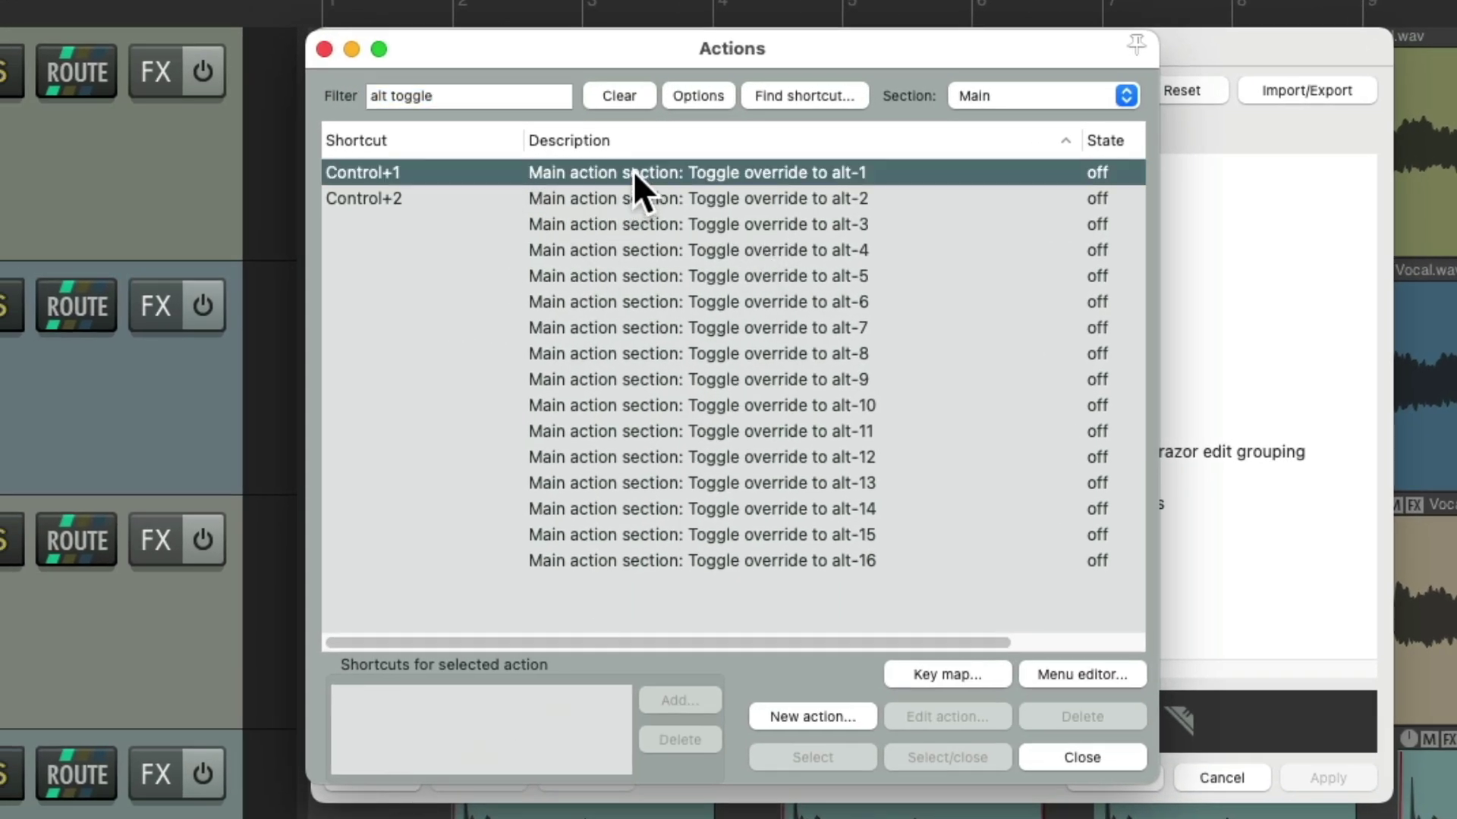
shift+click(731, 201)
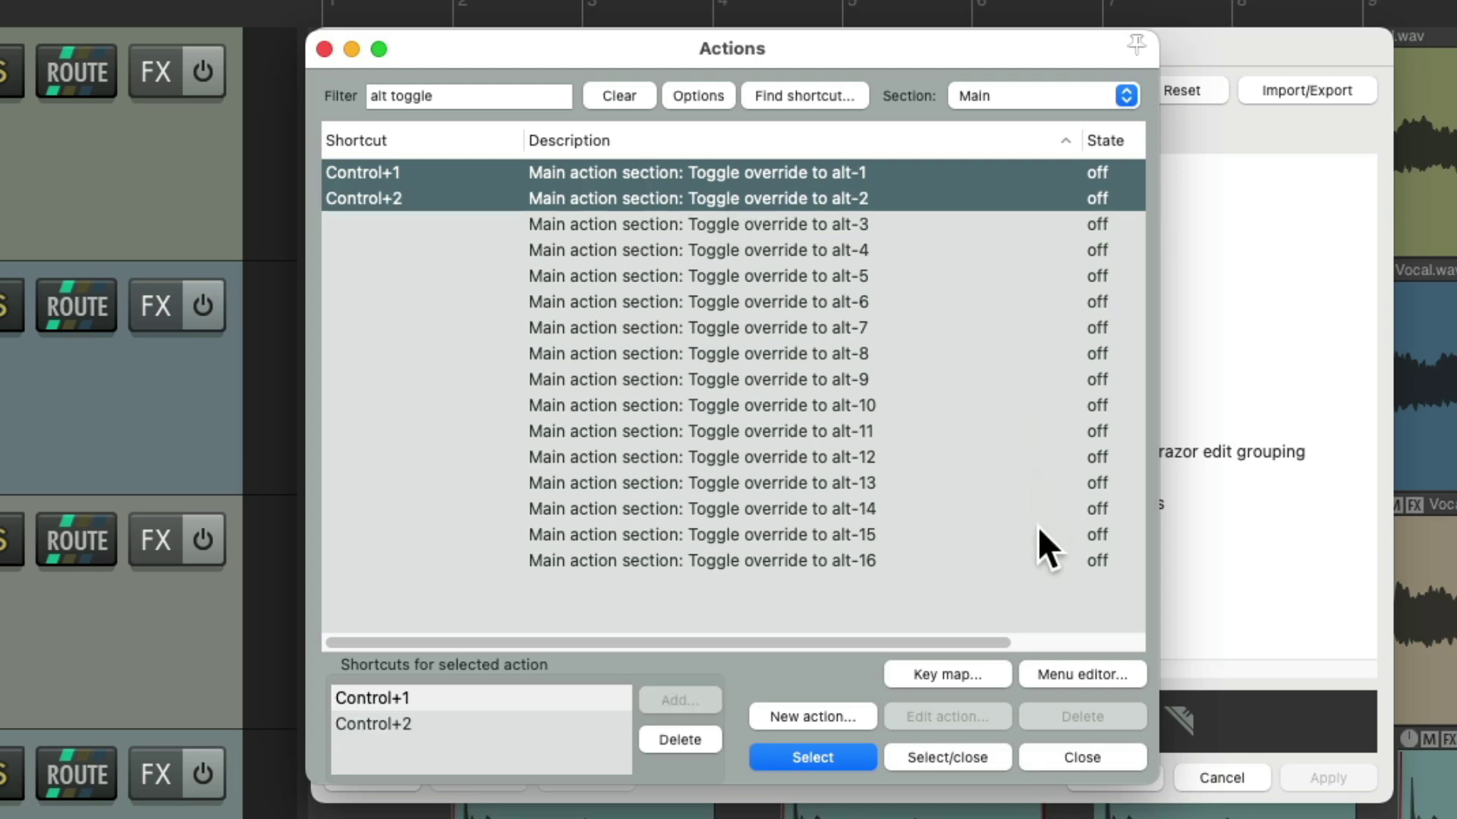
click(920, 757)
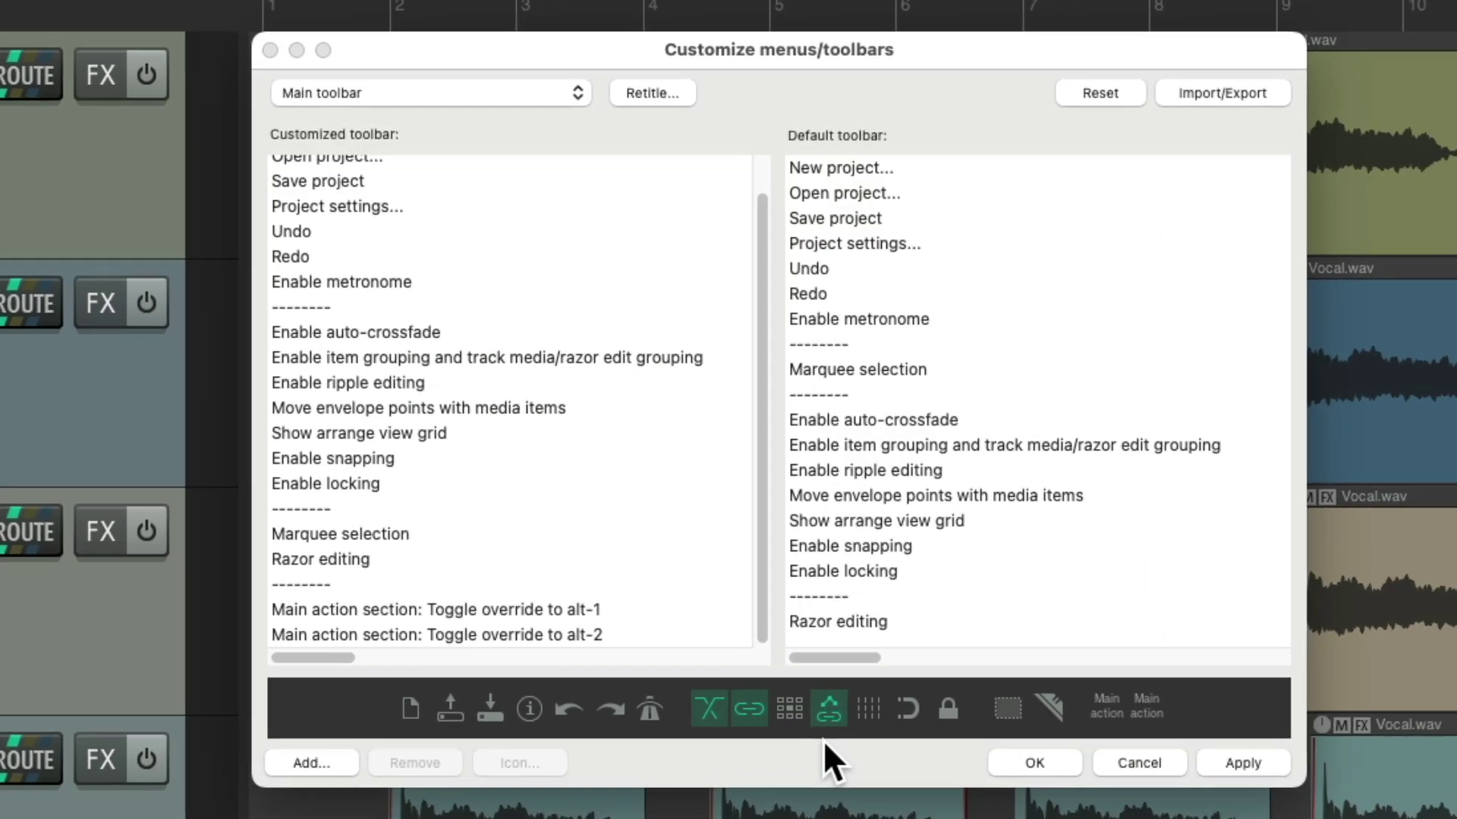
click(552, 619)
click(477, 620)
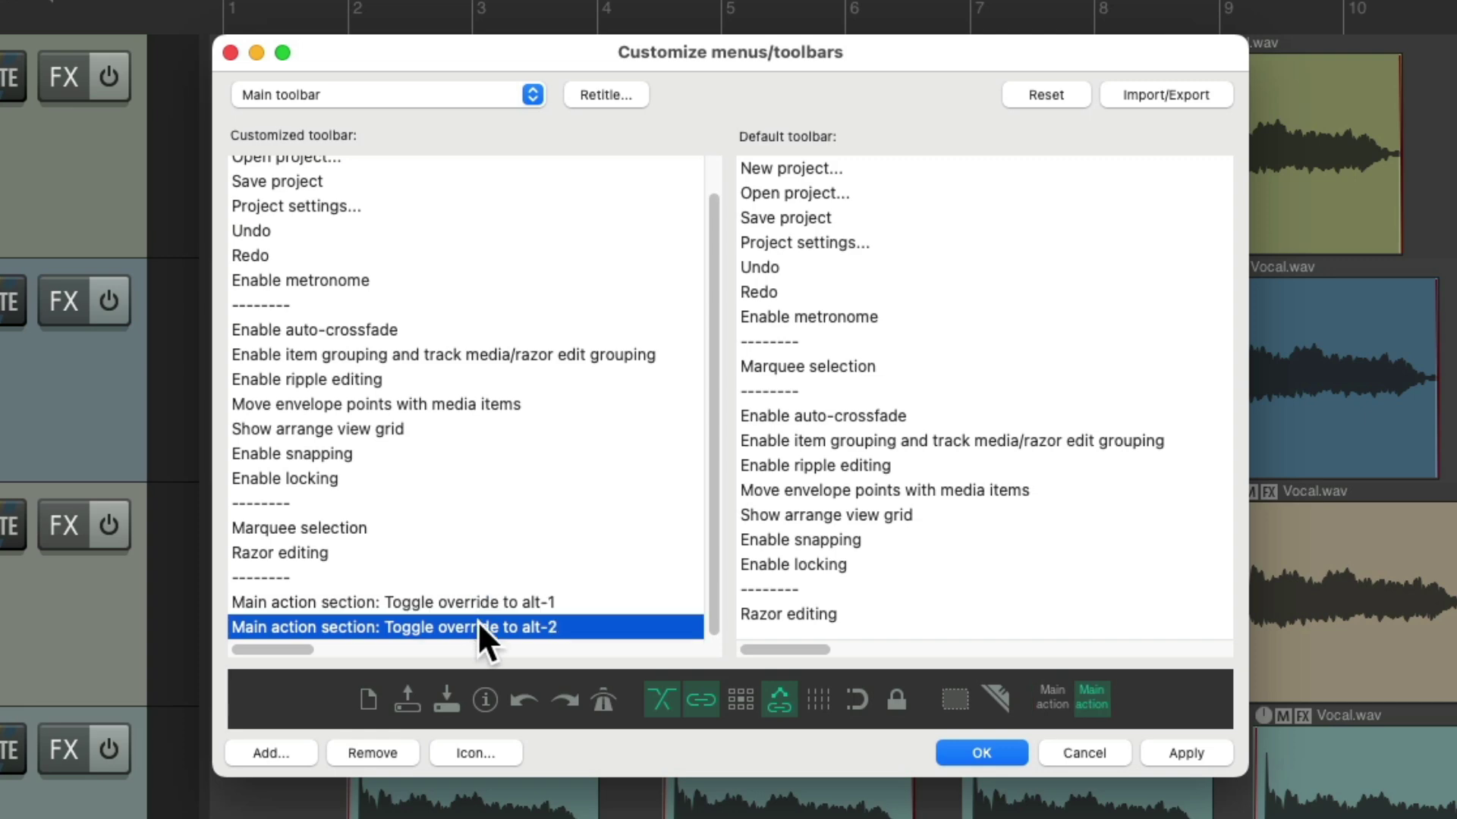
click(448, 601)
Give the alt-1 override toolbar button the text label 'ALT 1'
right_click(449, 601)
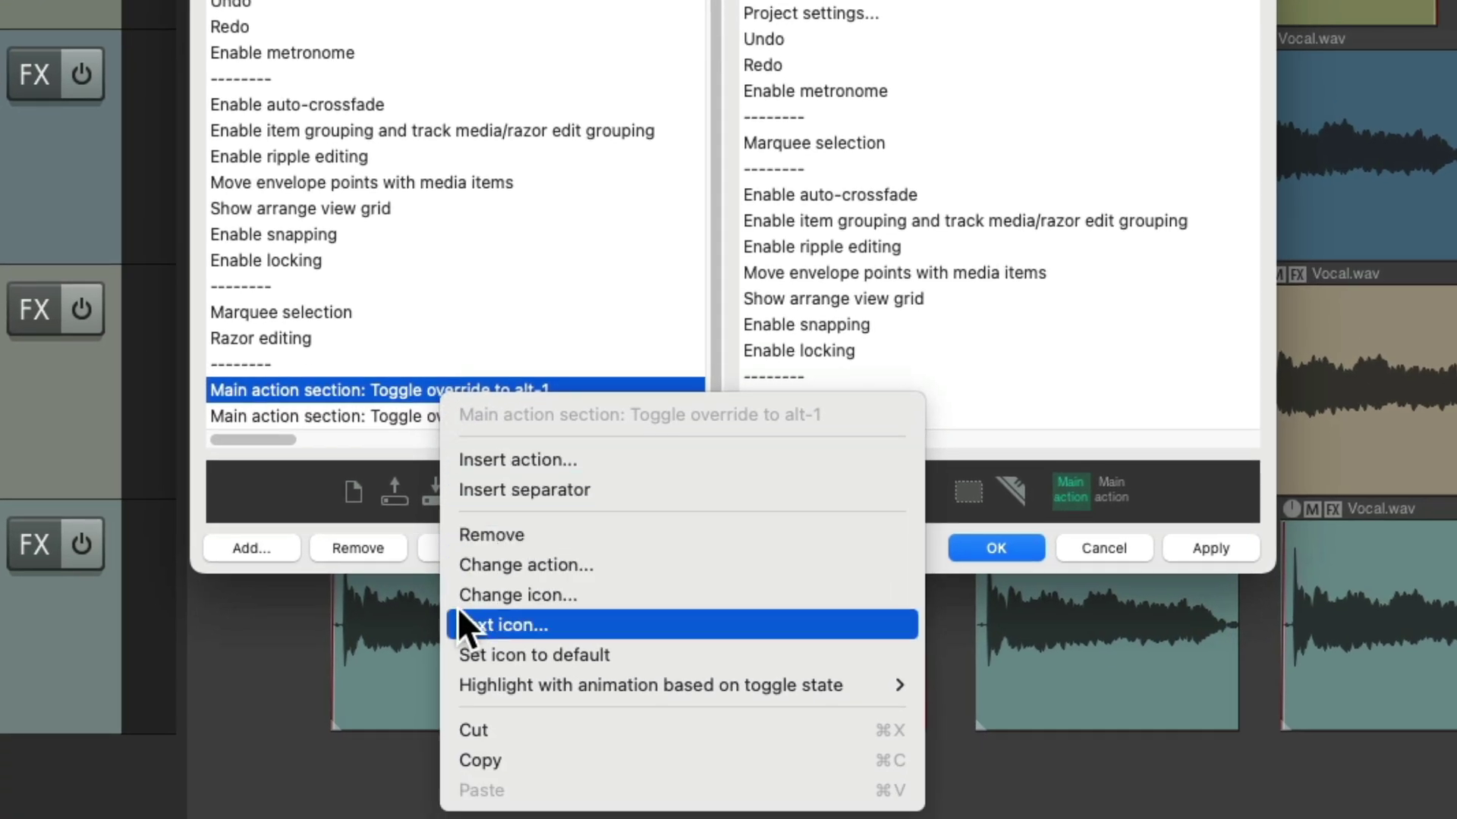
click(459, 616)
text(ALT 1)
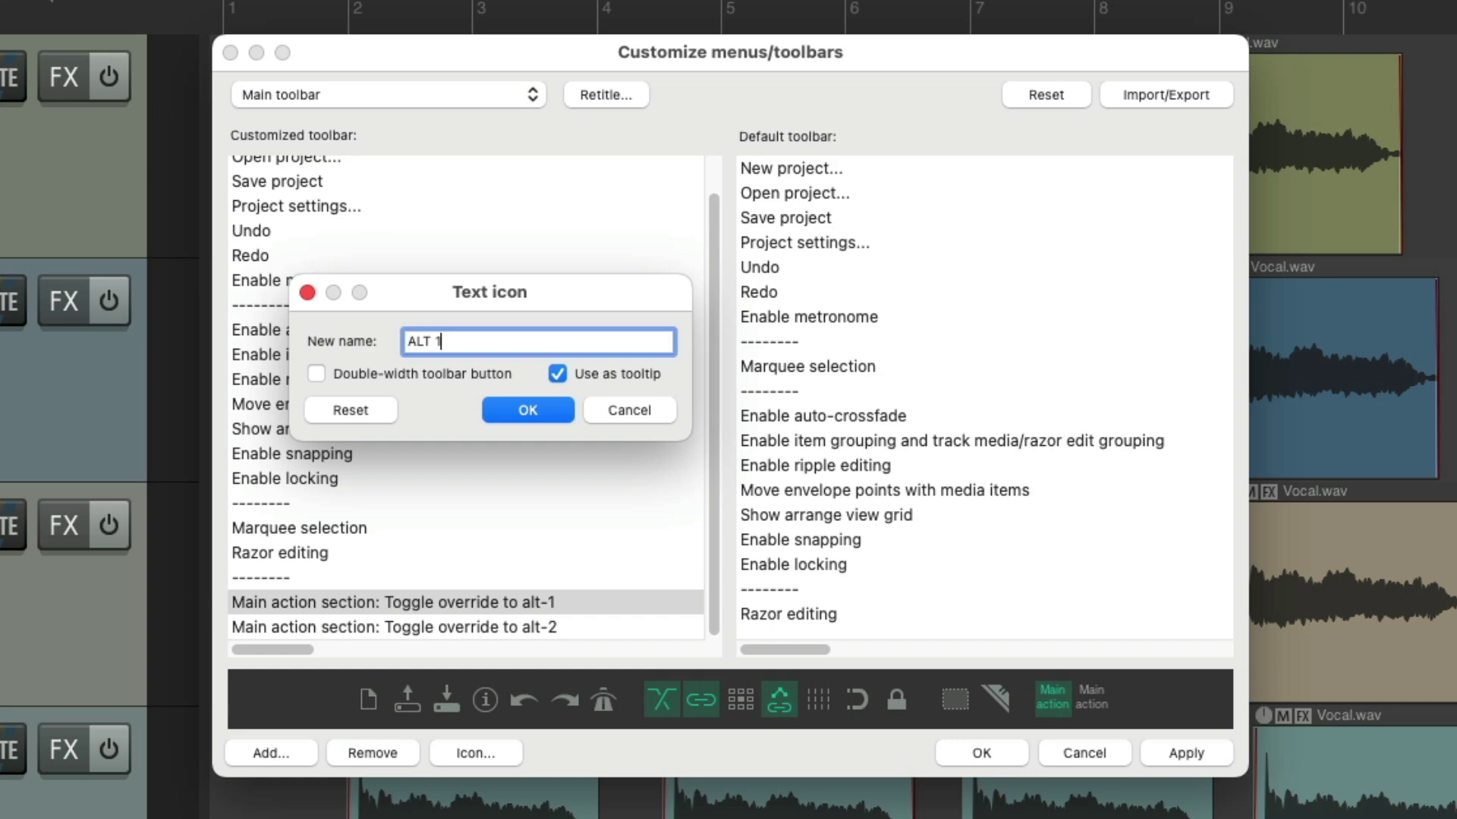
key(Return)
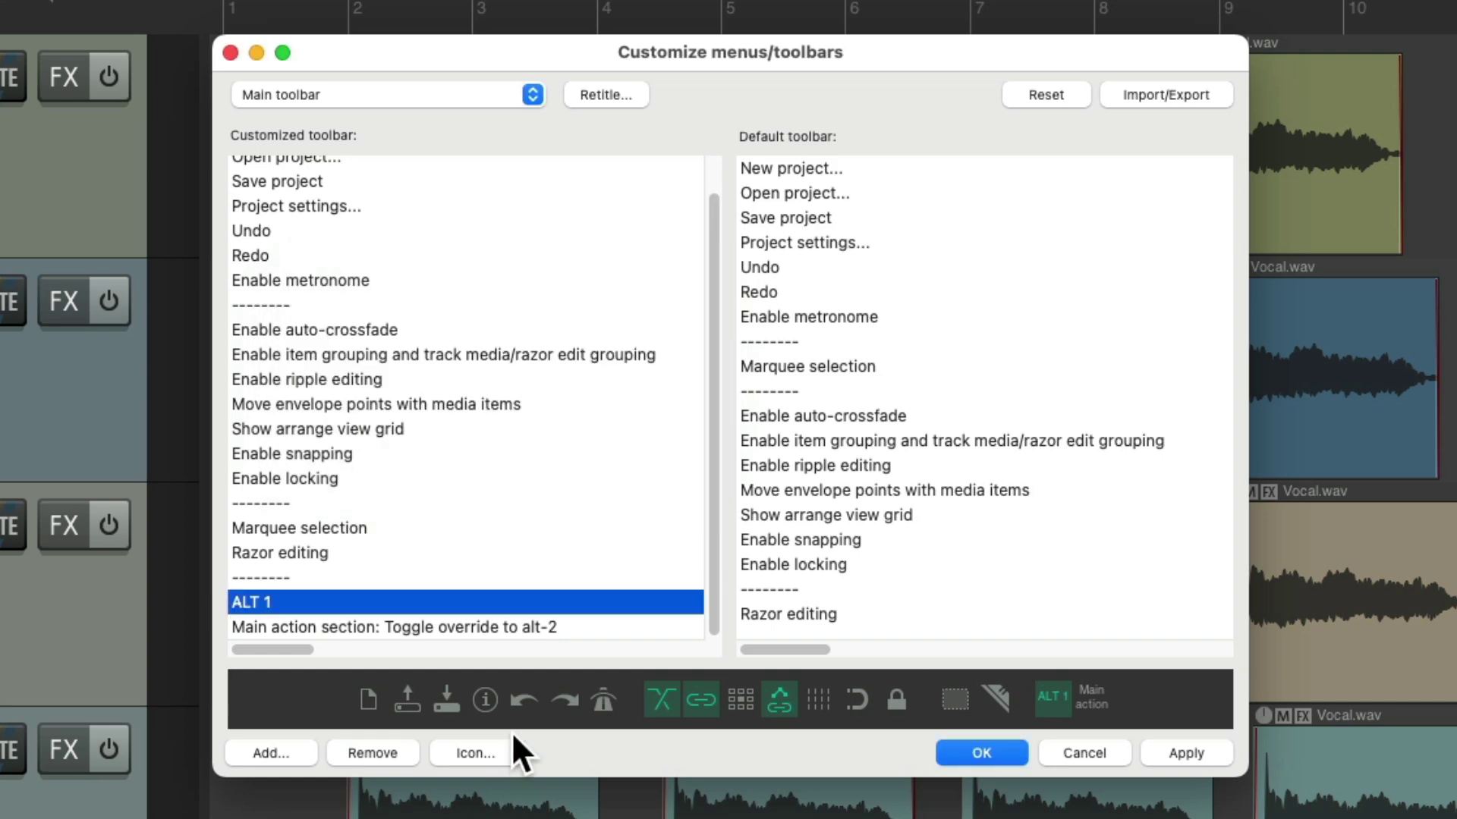
Label the alt-2 override button 'ALT 2' and apply the toolbar customization
right_click(438, 629)
click(443, 647)
text(ALT 2)
key(Return)
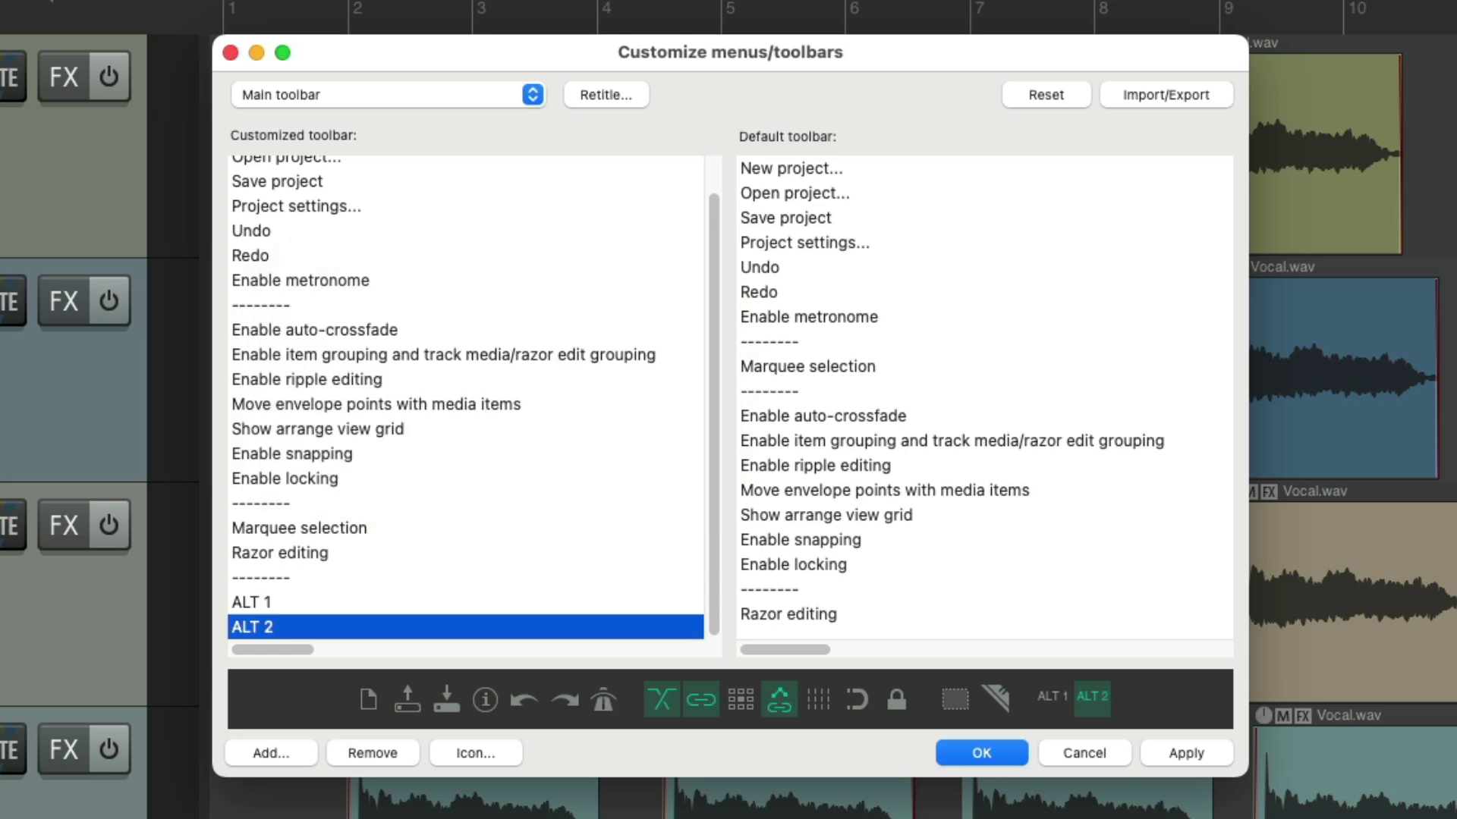
click(986, 747)
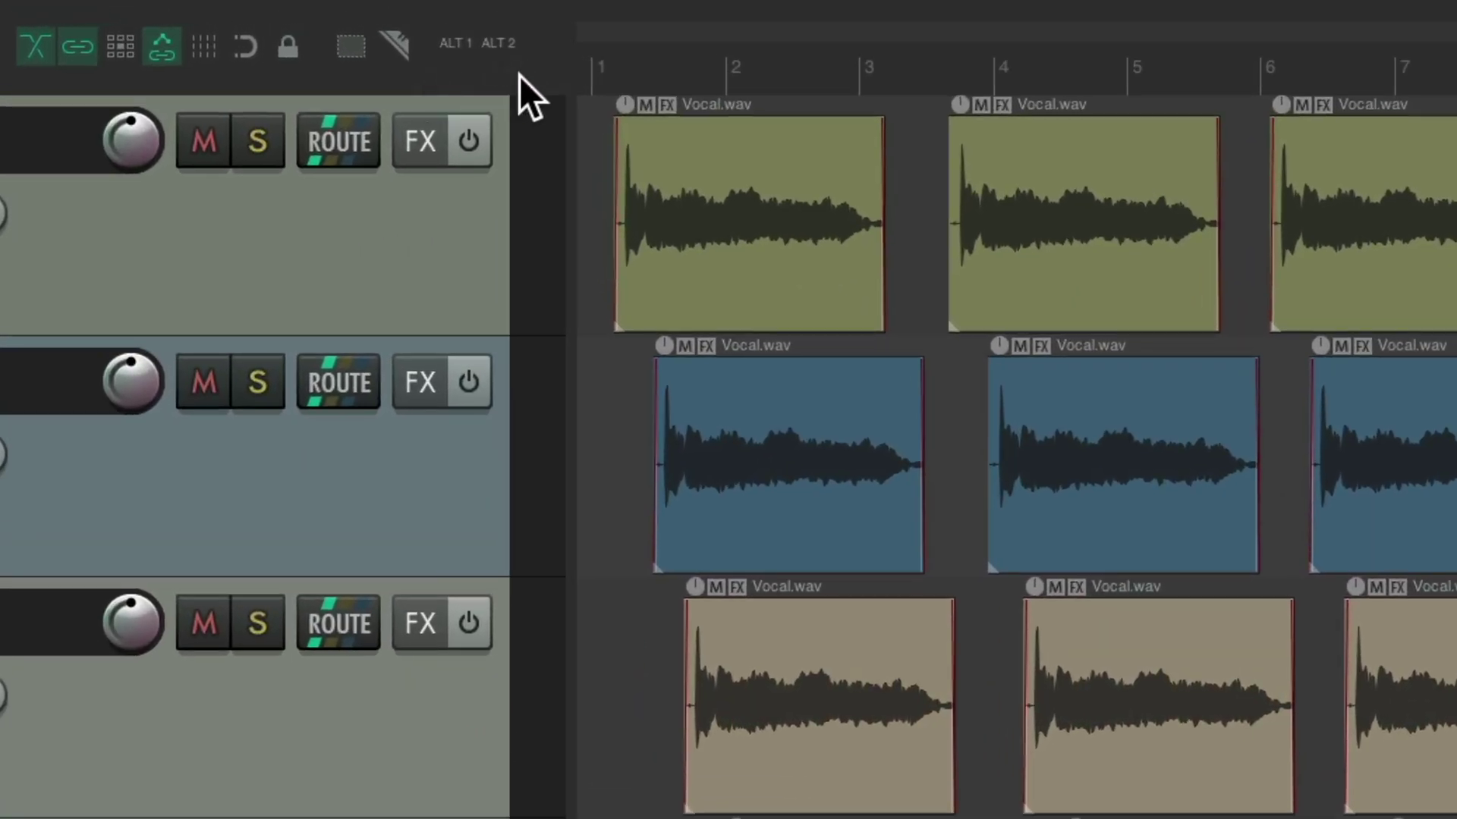
With ALT 1 on, solo/unsolo (F6) and mute/unmute (F5) tracks 1–3, then deselect them
click(448, 47)
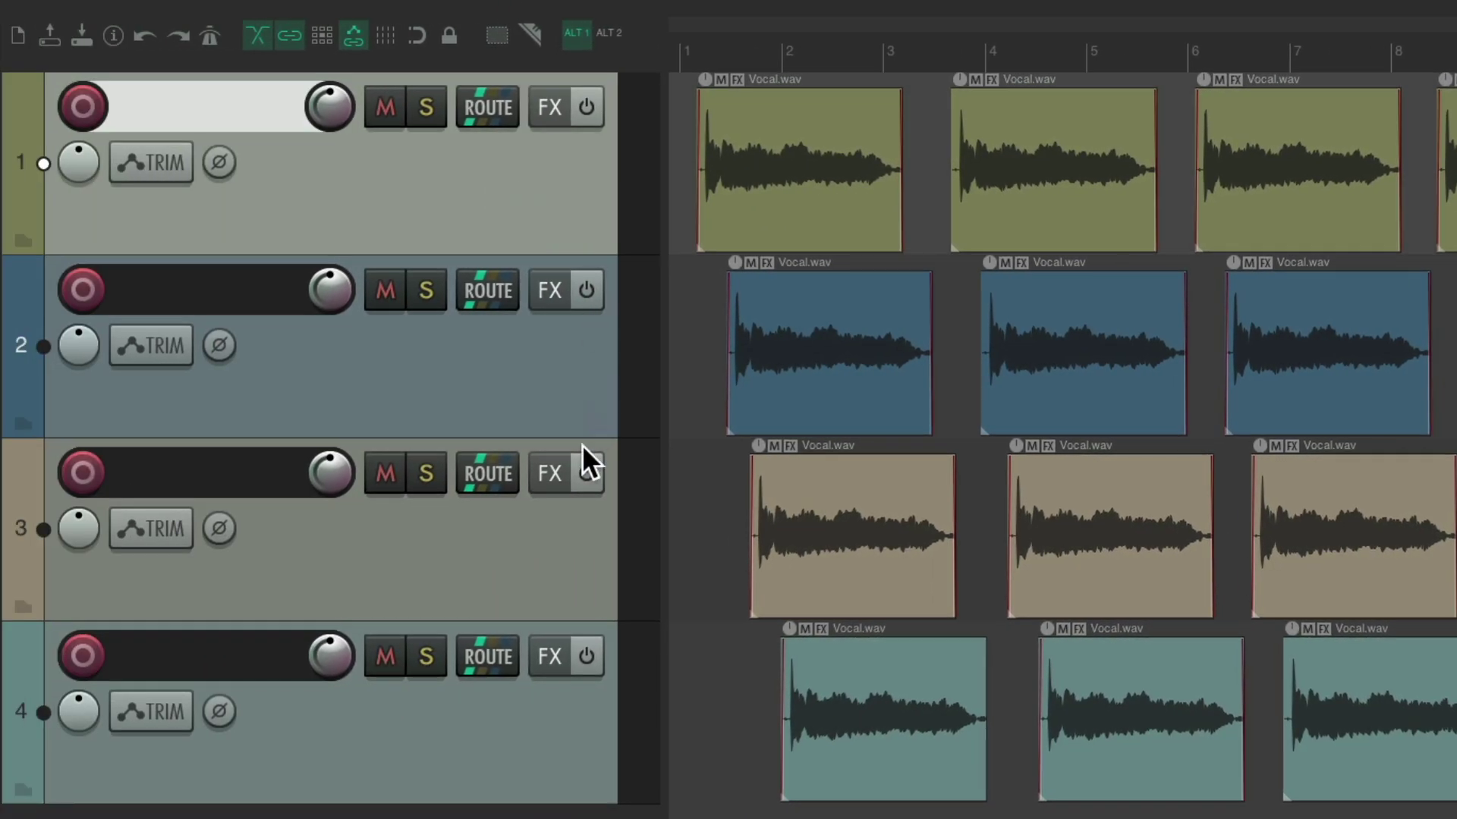
shift+click(247, 549)
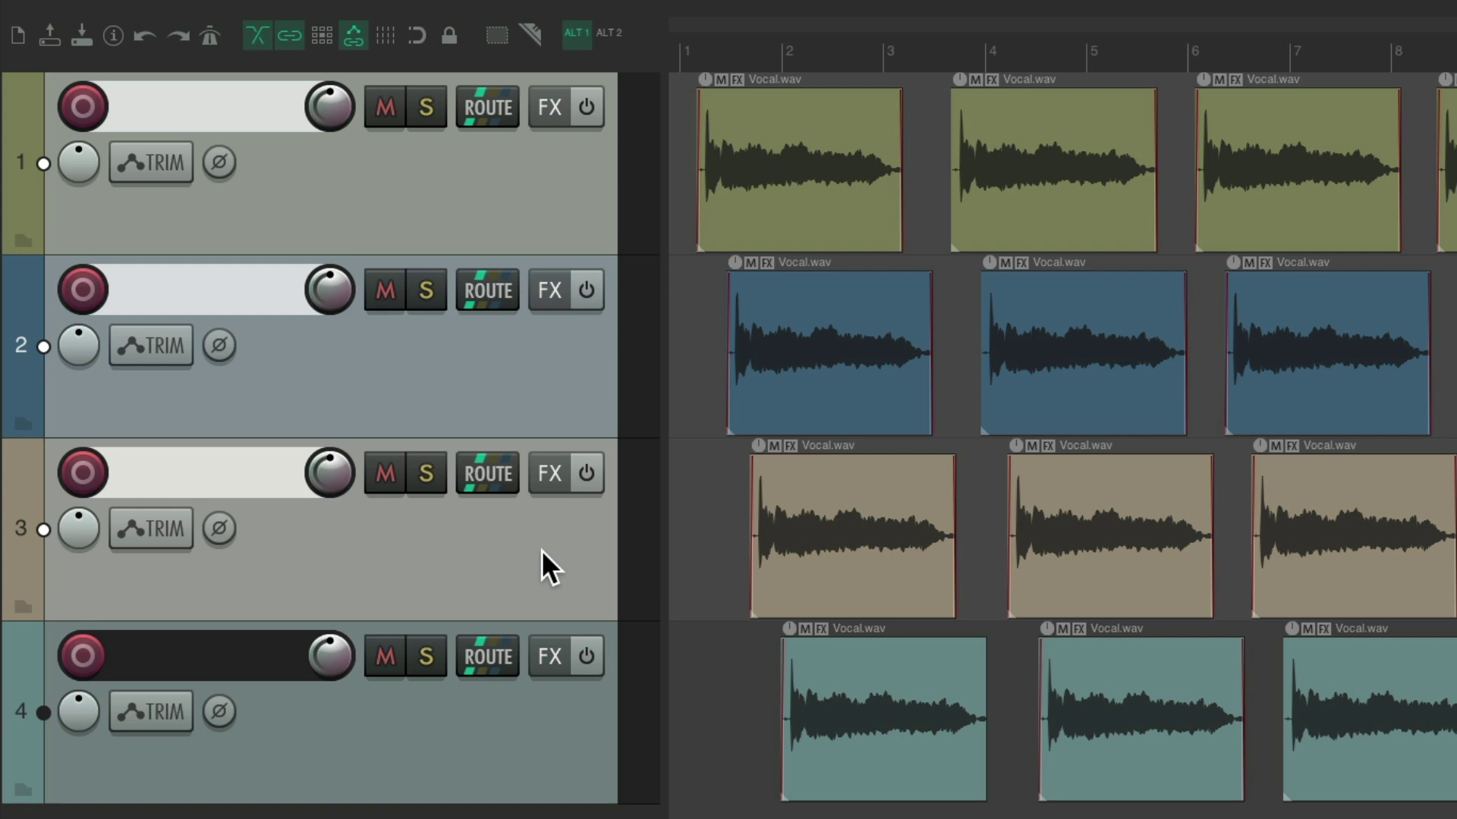
key(F6)
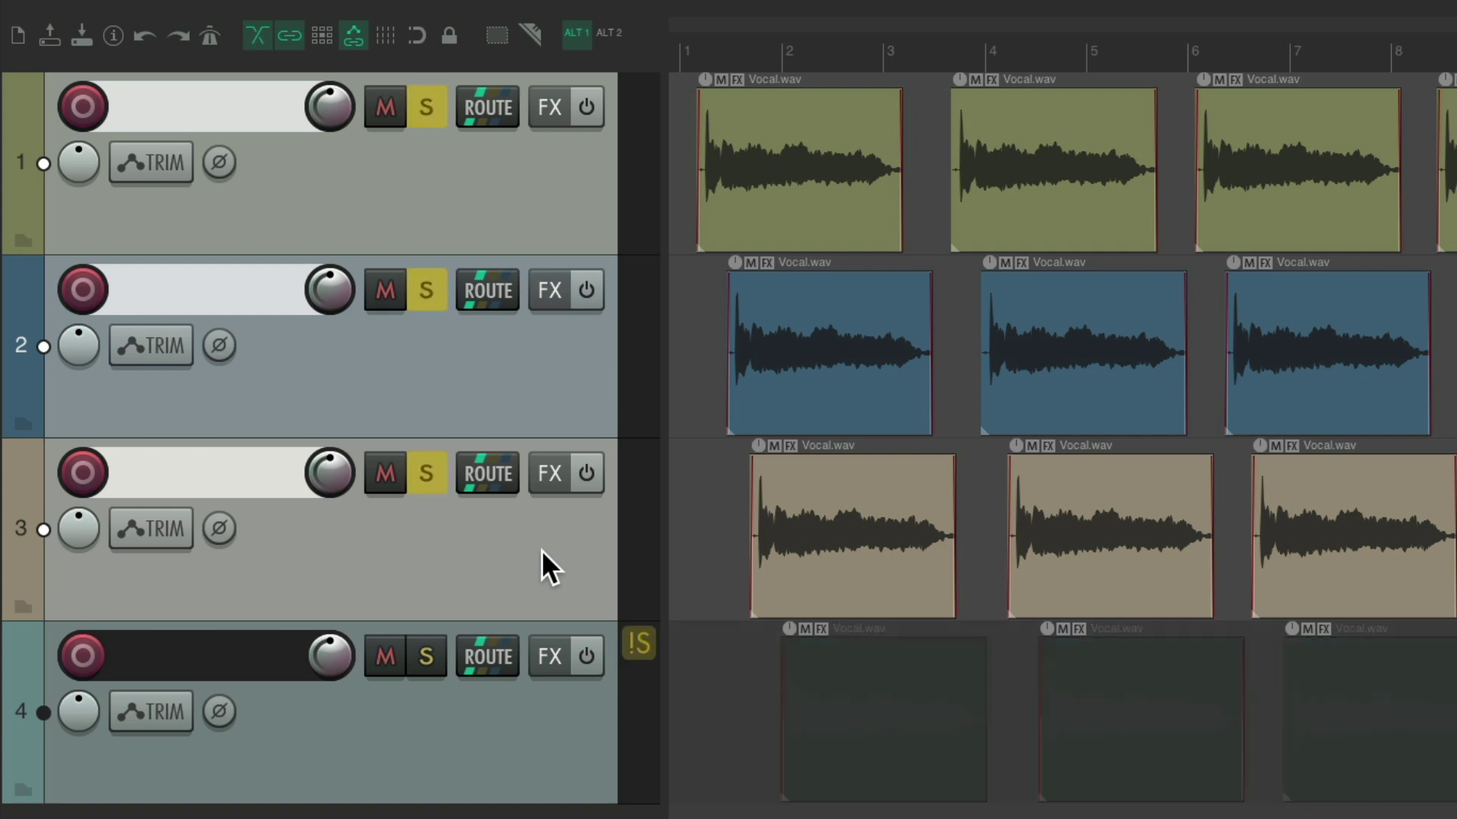
key(F6)
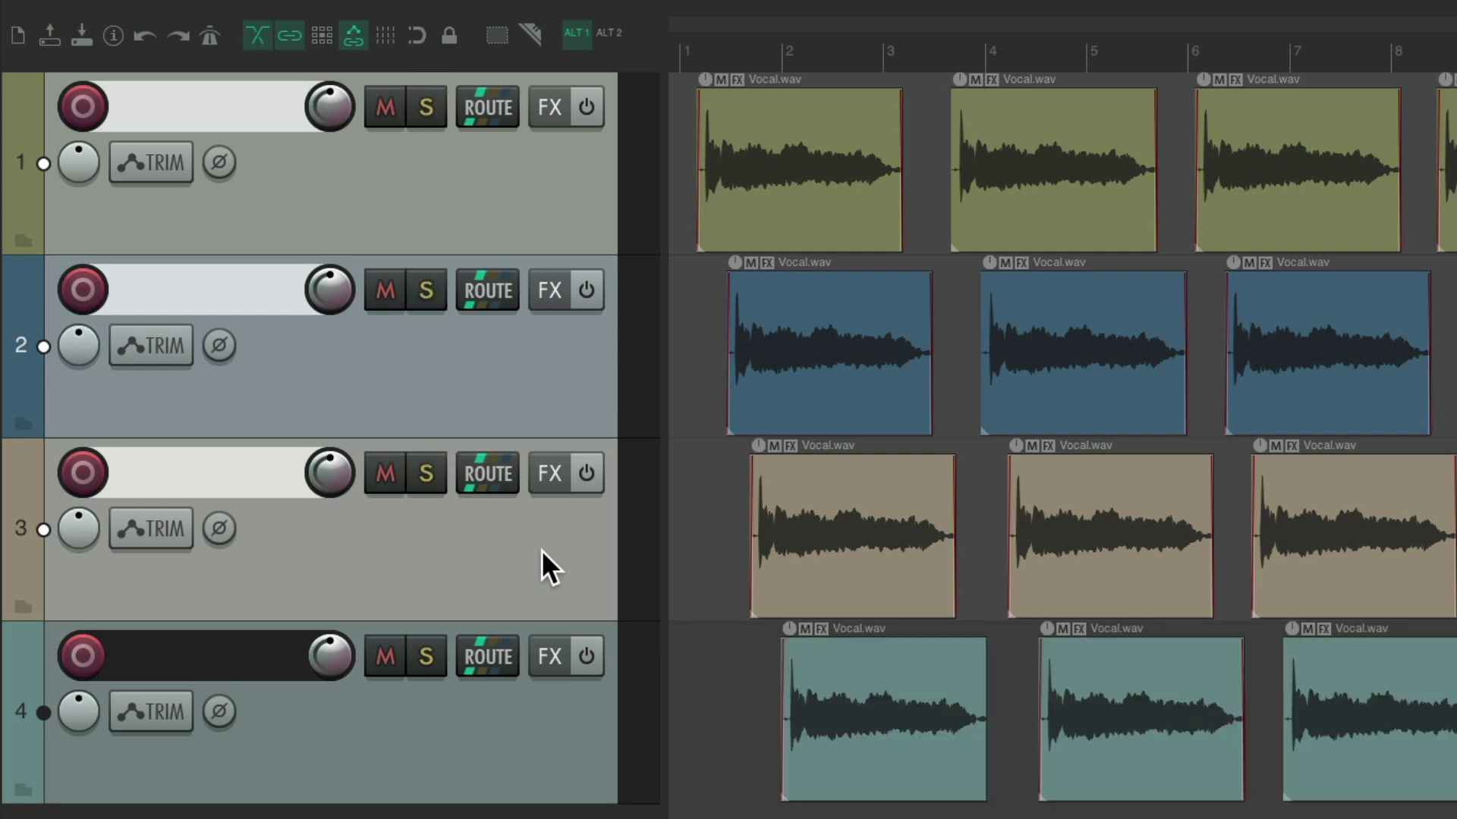
key(F5)
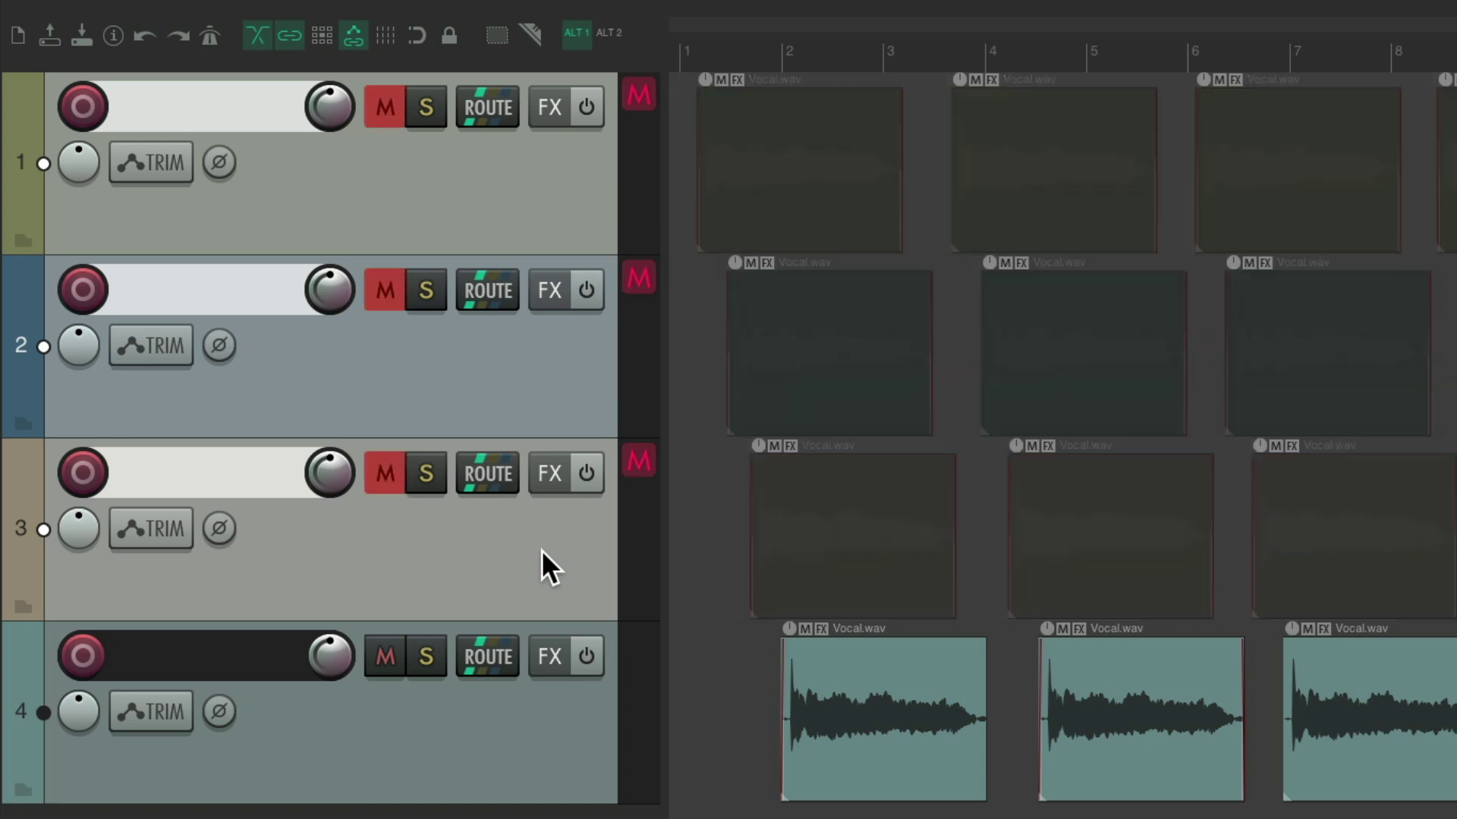
key(F5)
key(Escape)
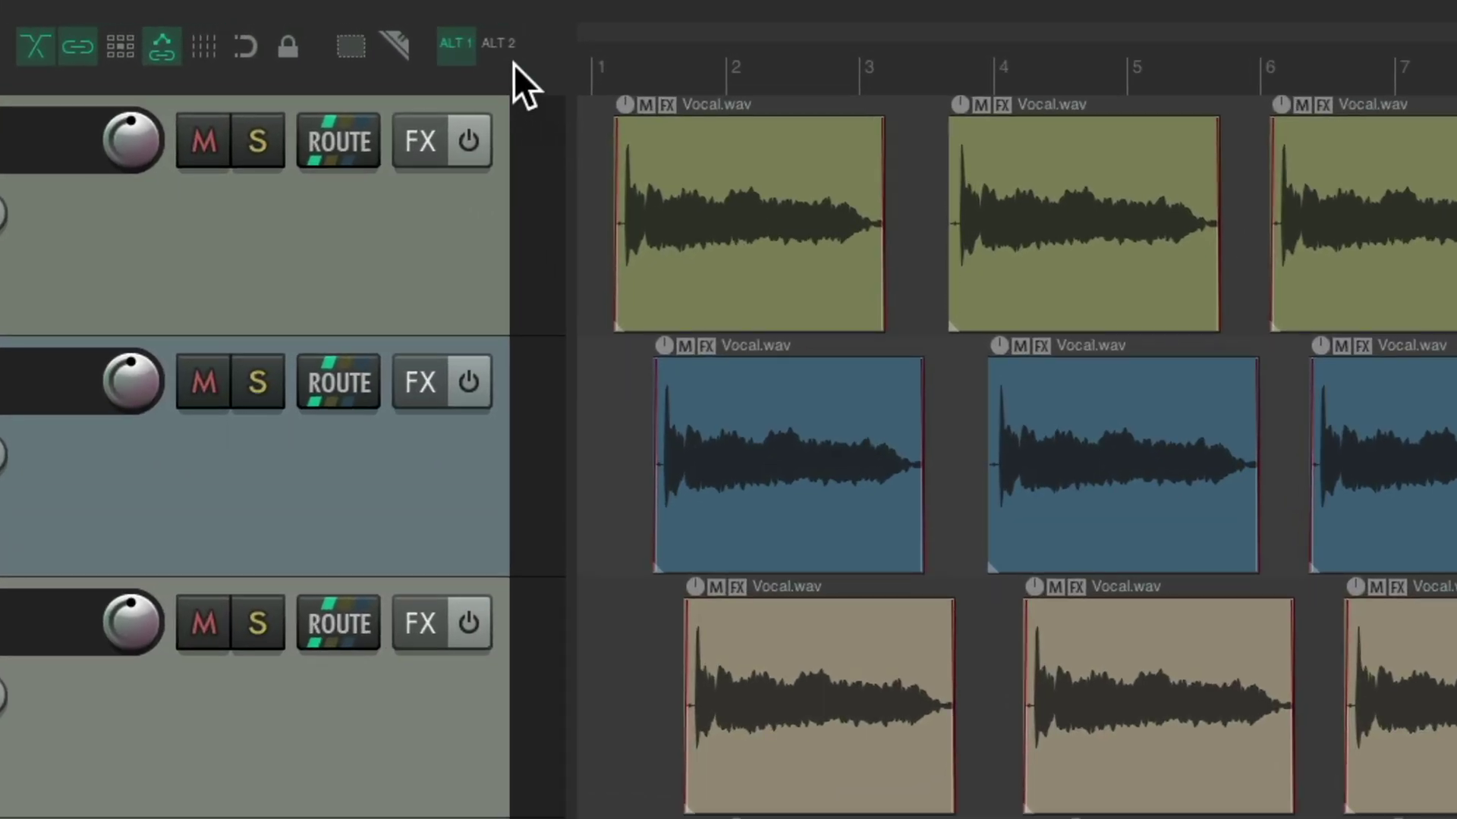
Enable ALT 2, then solo the second Vocal.wav item on track 1 and toggle its mute
click(564, 36)
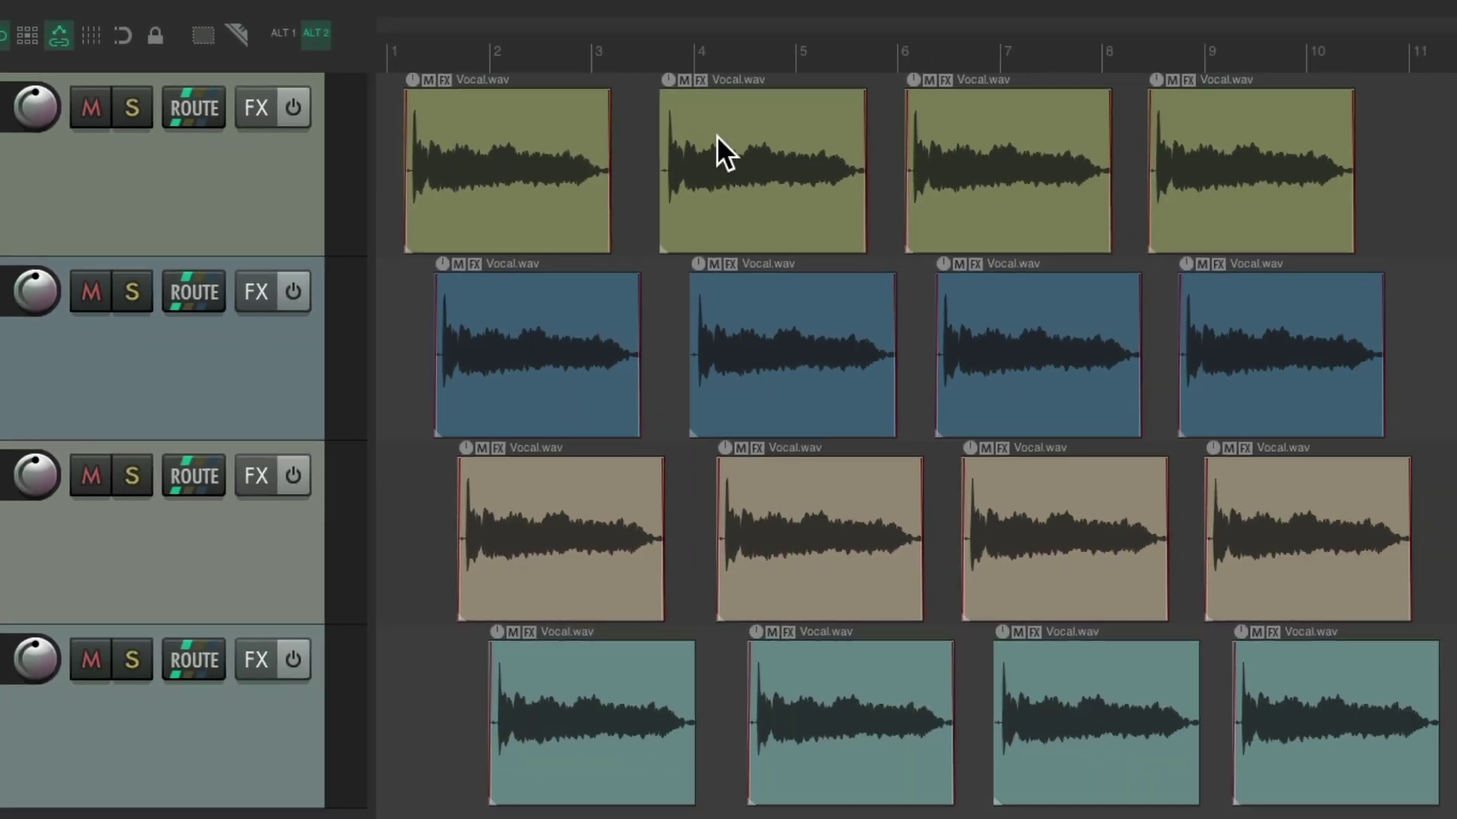
click(838, 152)
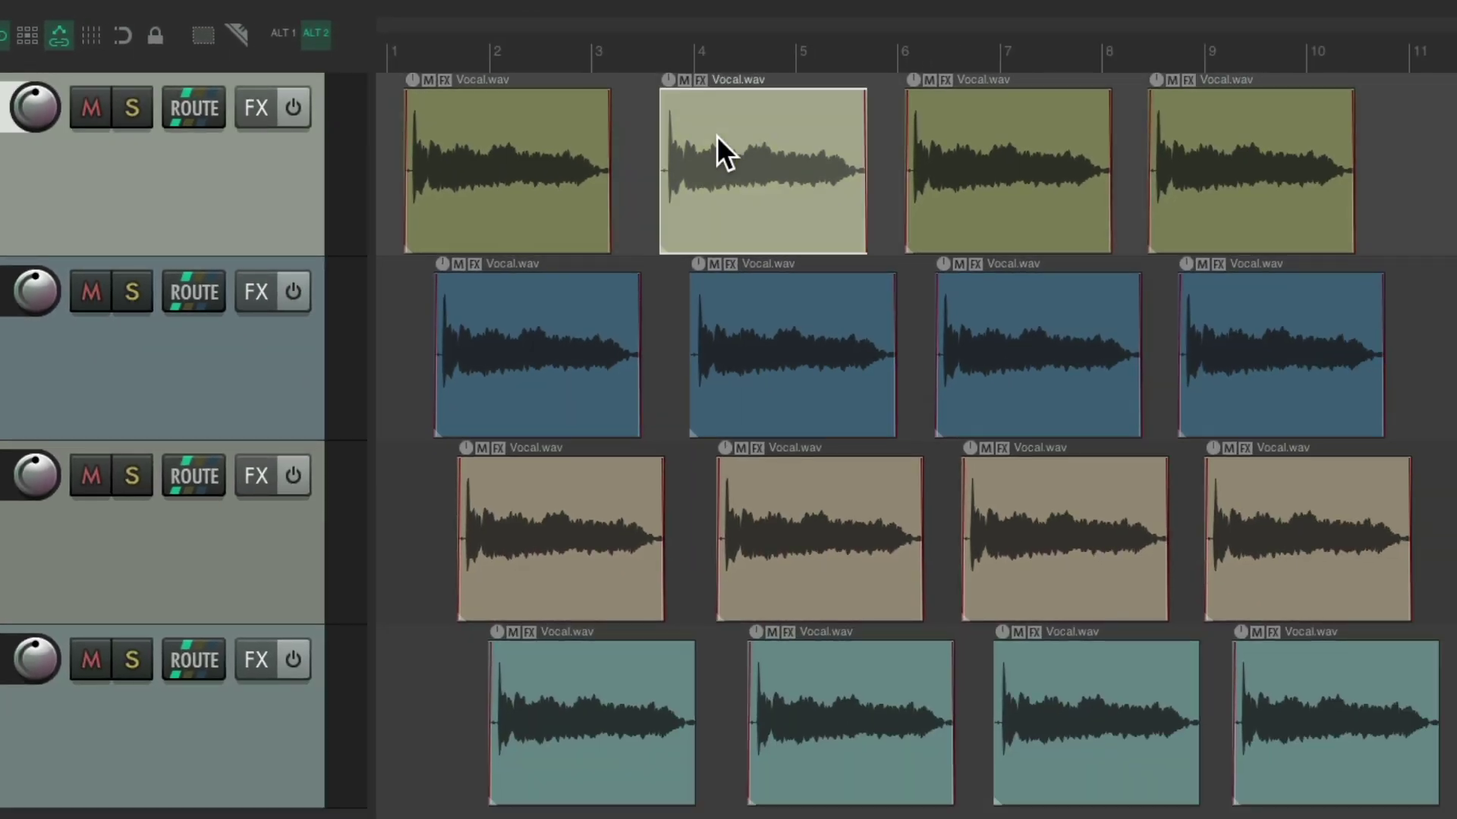
click(716, 135)
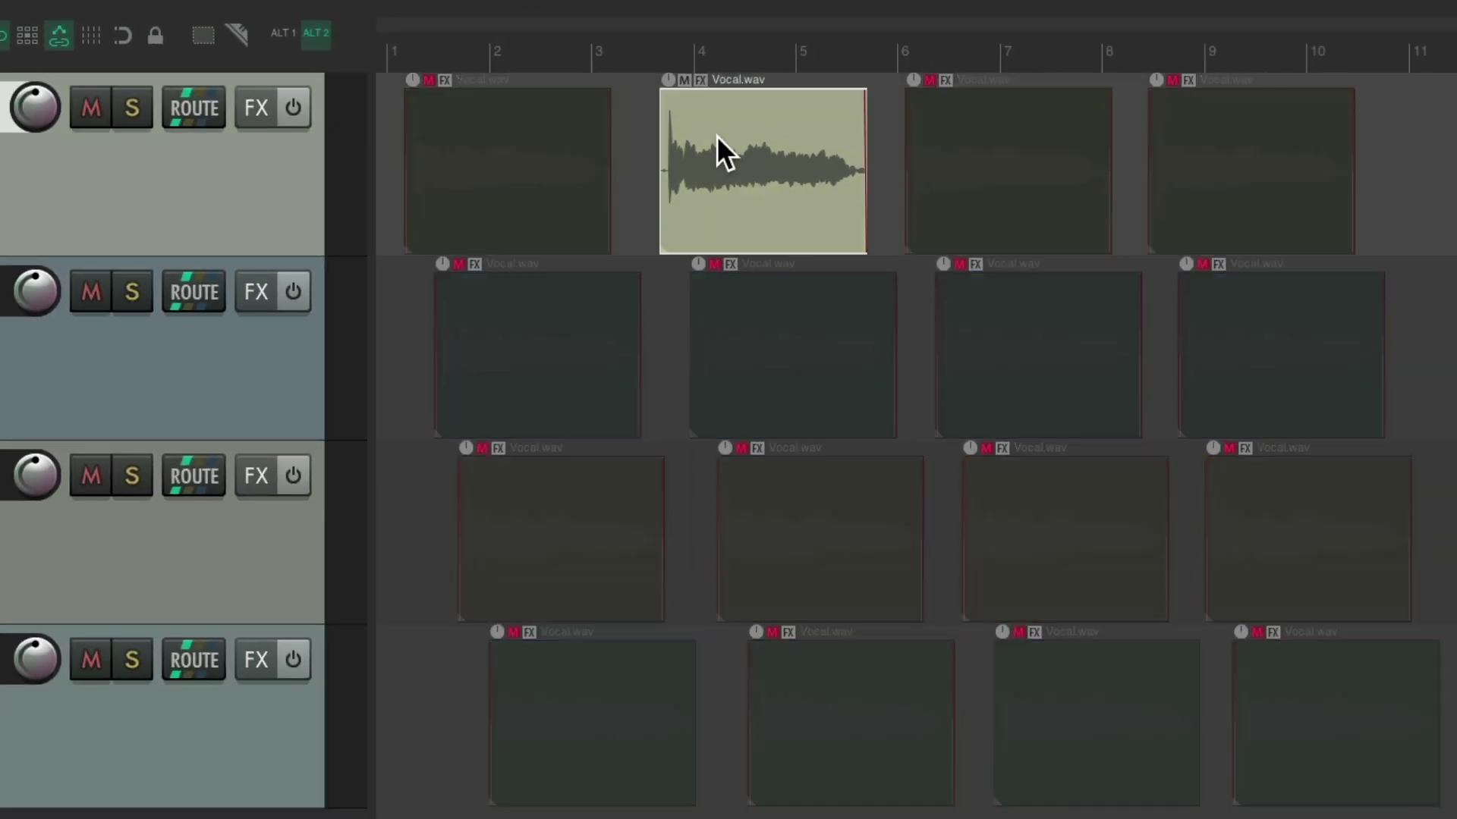
key(ctrl+m)
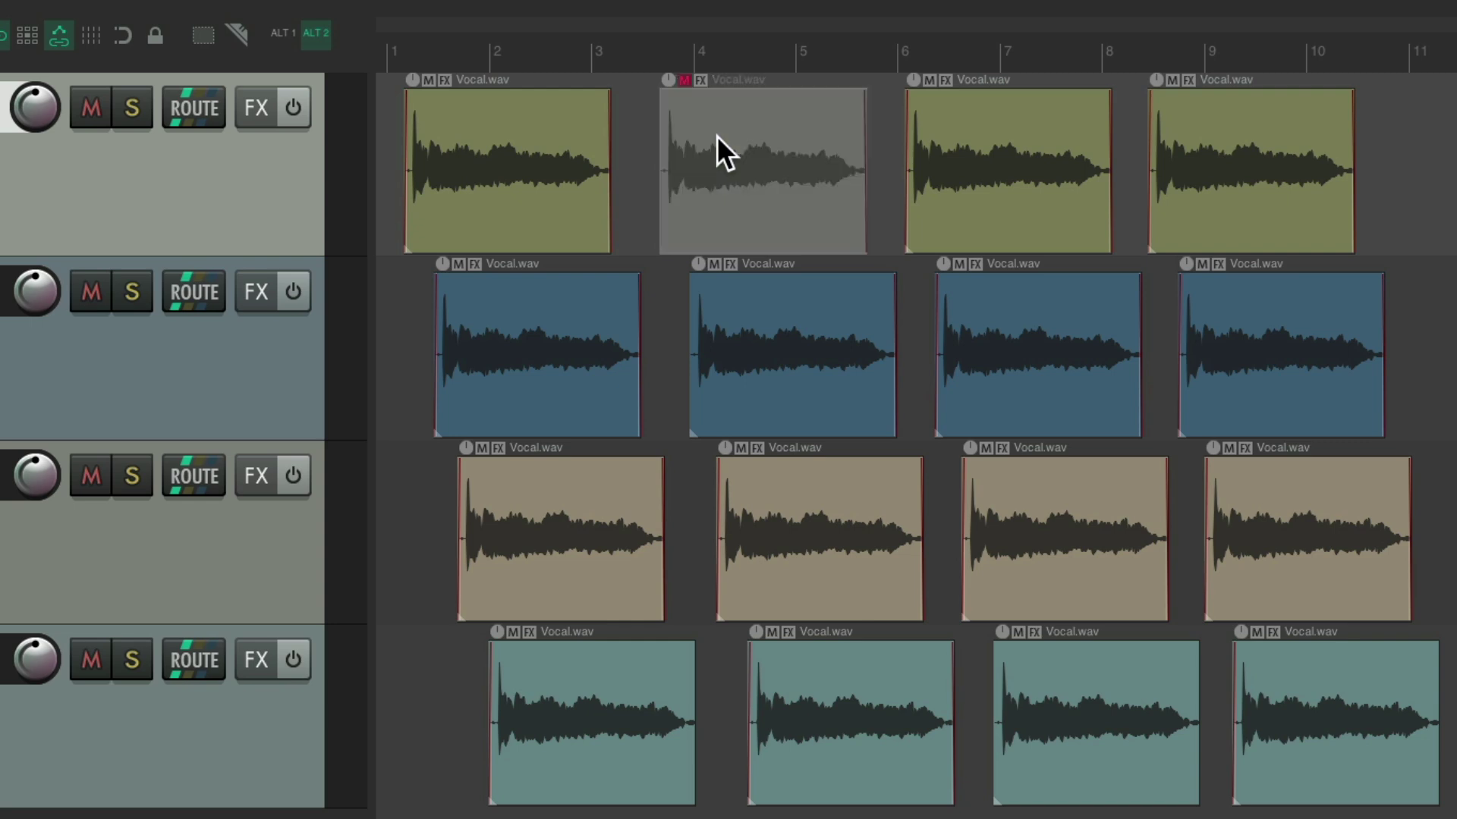
key(ctrl+m)
Toggle solo and mute on items 2–3 of tracks 1–2, then switch ALT 2 off
drag(778, 146, 1020, 348)
key(ctrl+alt+m)
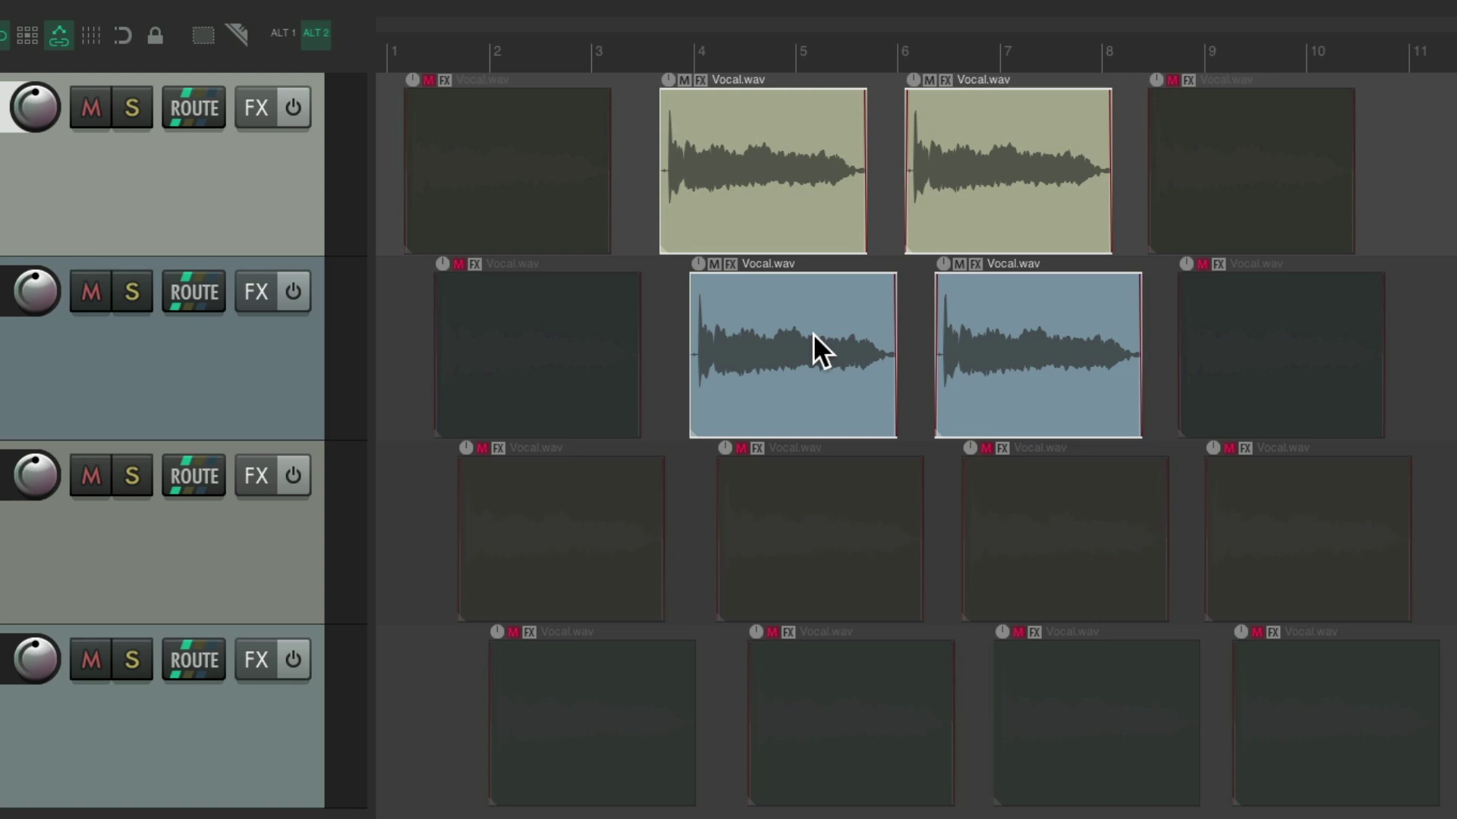
key(ctrl+alt+m)
key(ctrl+m)
key(ctrl+m)
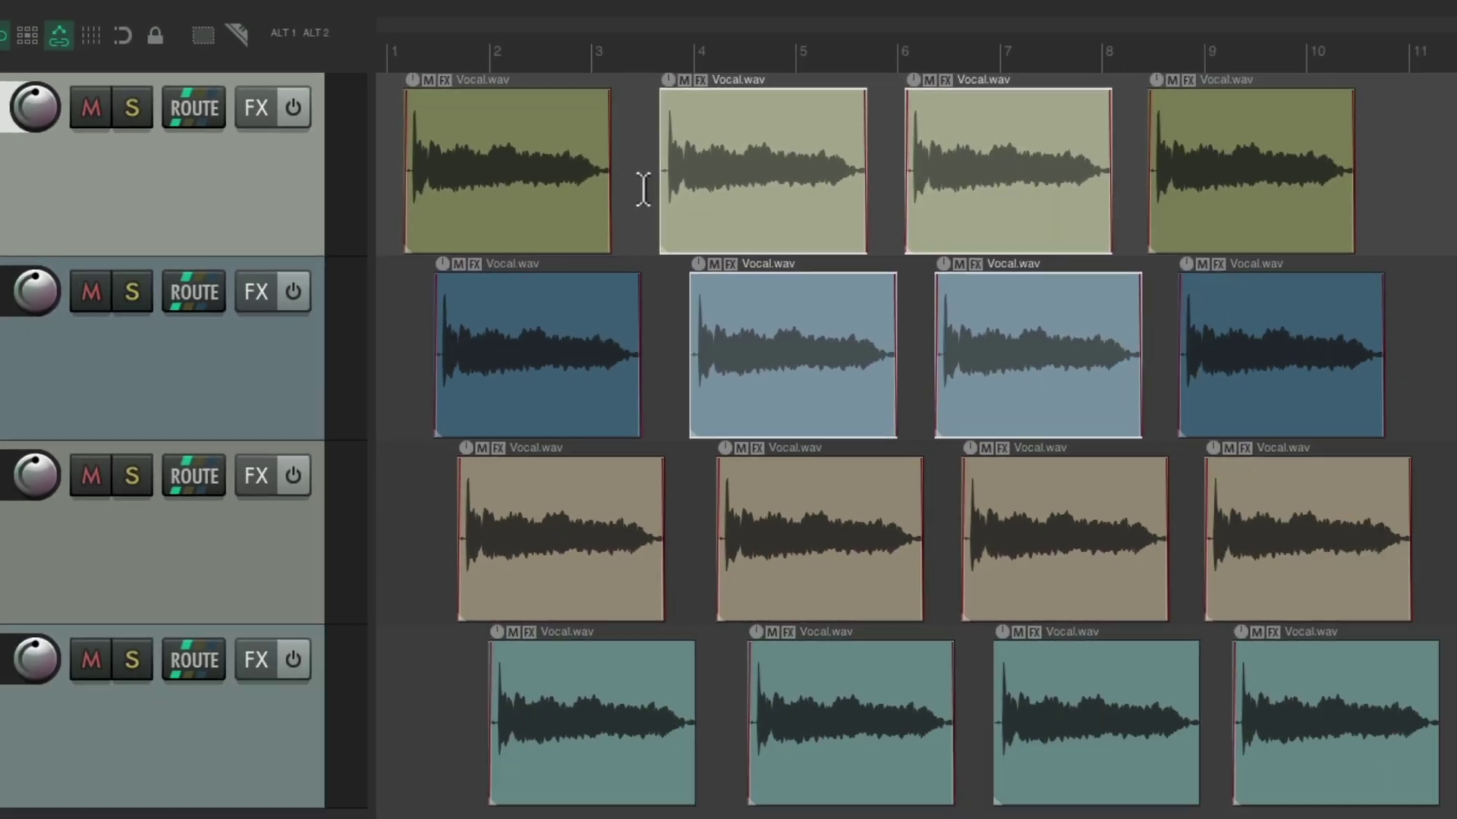
click(643, 188)
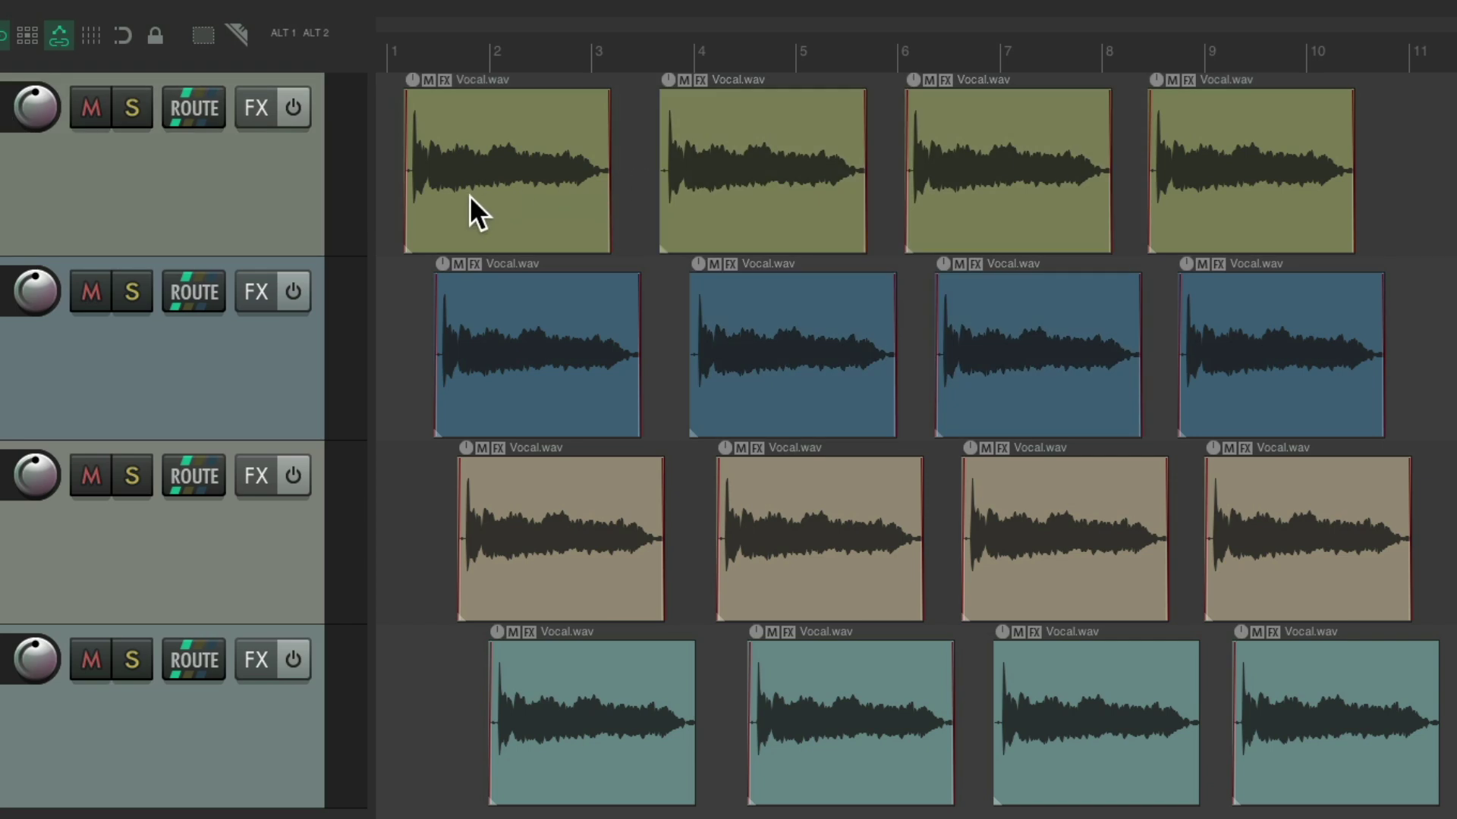
Undo a trial split of track 1's items, then add markers just past bar 3 and near bar 6
key(s)
key(s)
key(s)
key(s)
key(s)
key(s)
key(ctrl+z)
key(ctrl+z)
key(ctrl+z)
key(ctrl+z)
key(ctrl+z)
key(ctrl+z)
click(634, 48)
click(899, 51)
key(m)
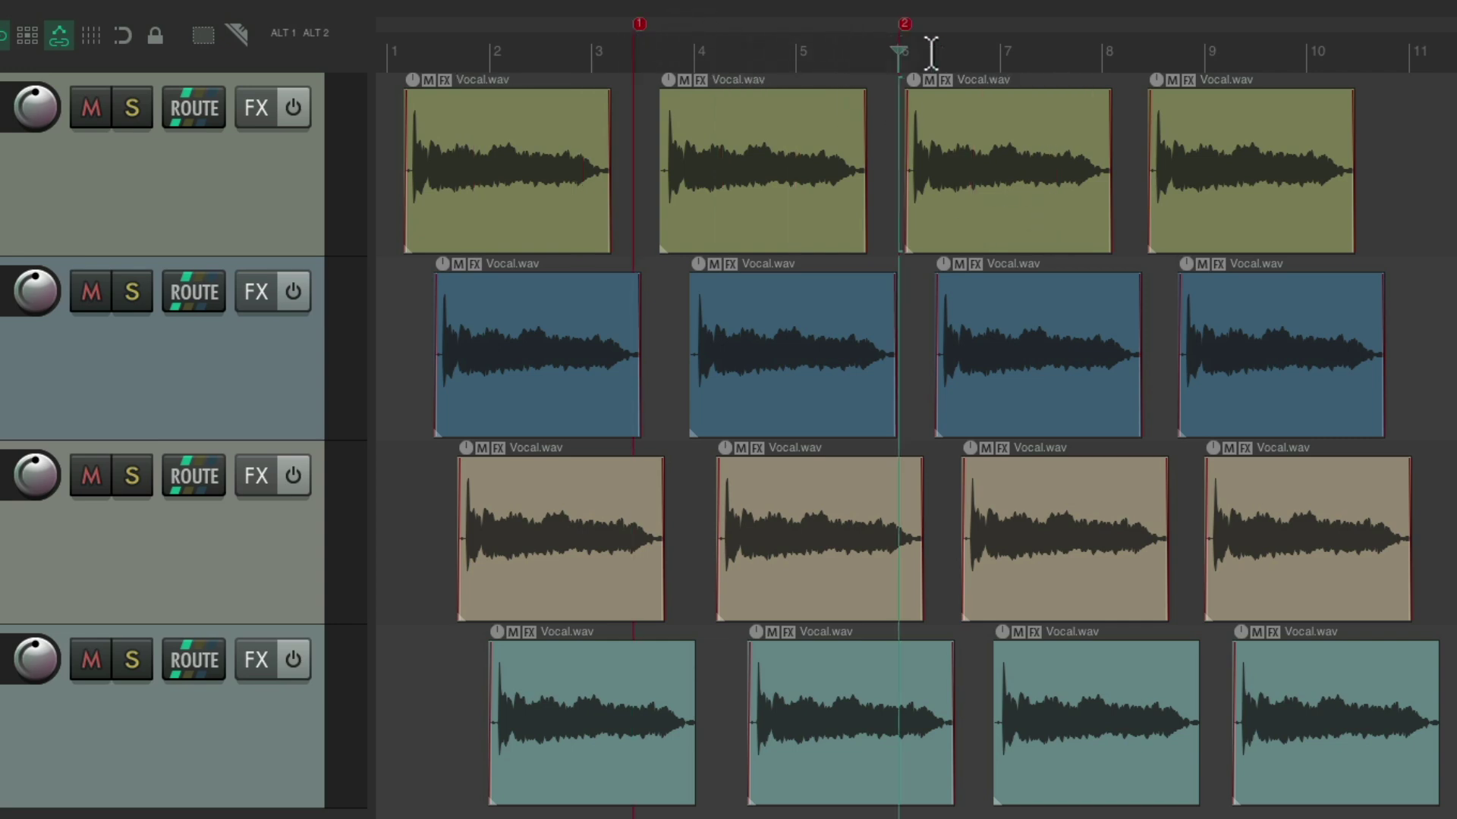
click(1126, 51)
key(m)
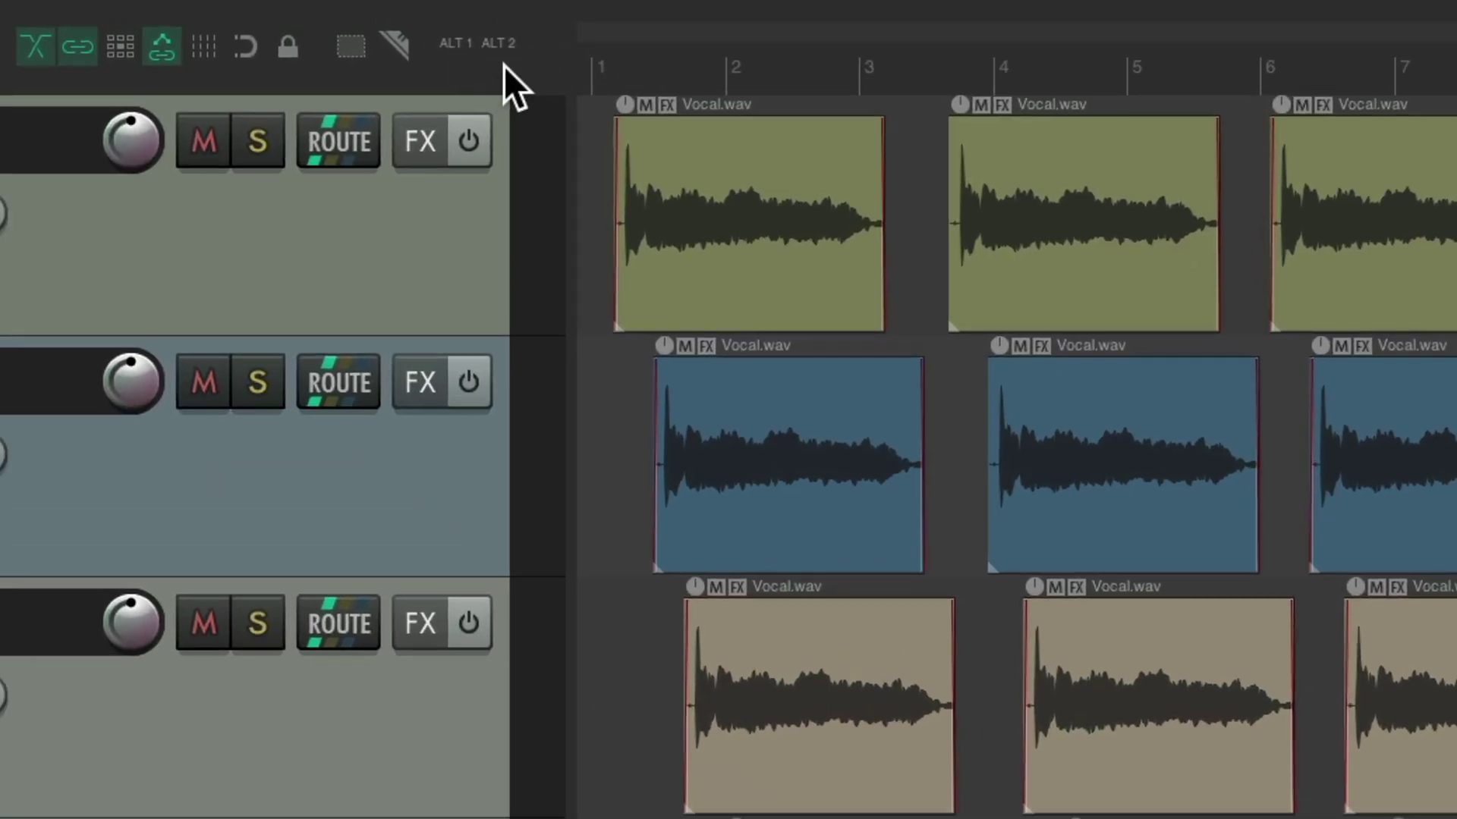
click(460, 52)
click(498, 49)
click(449, 49)
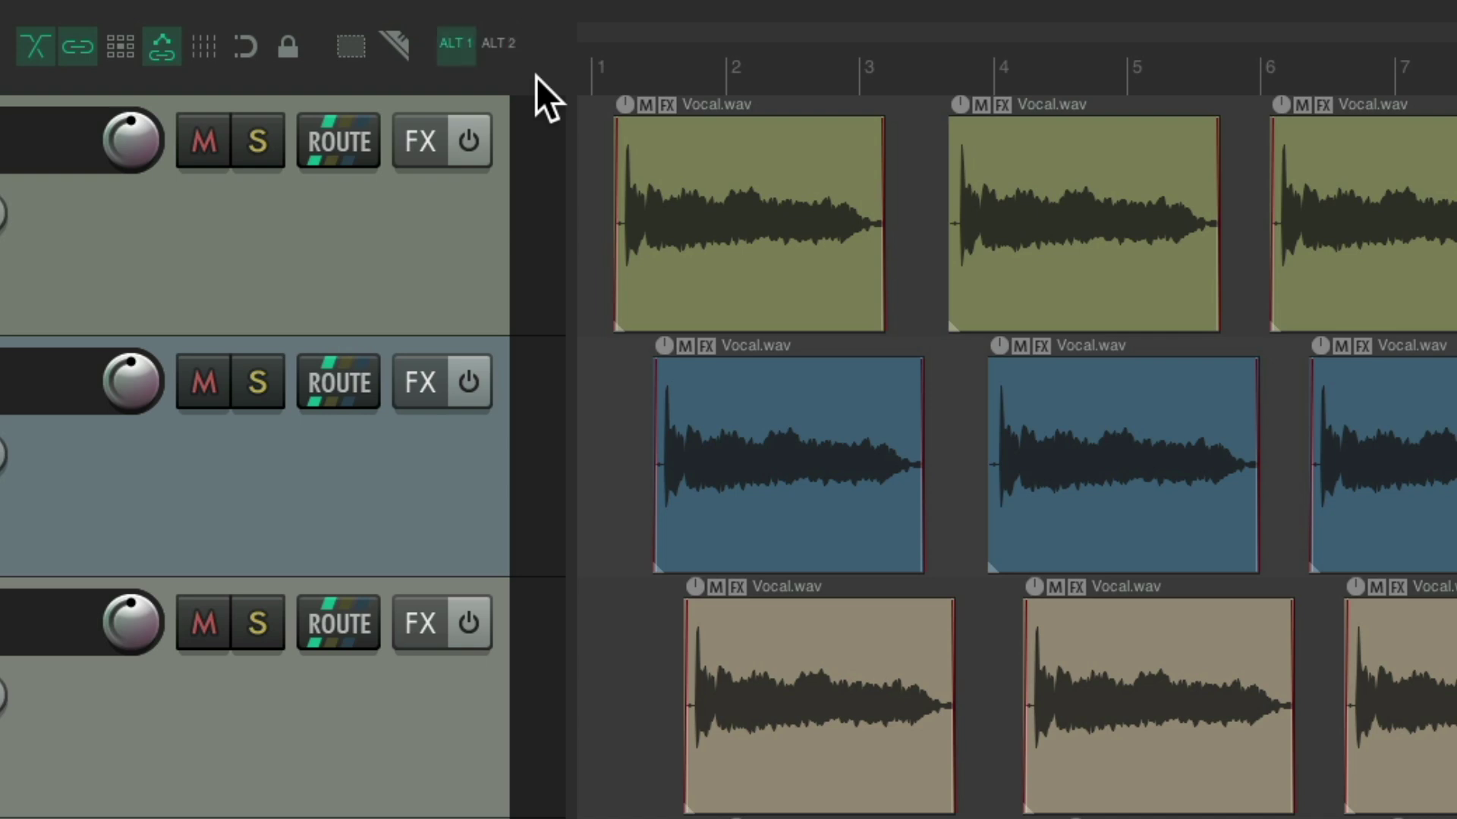
key(alt+2)
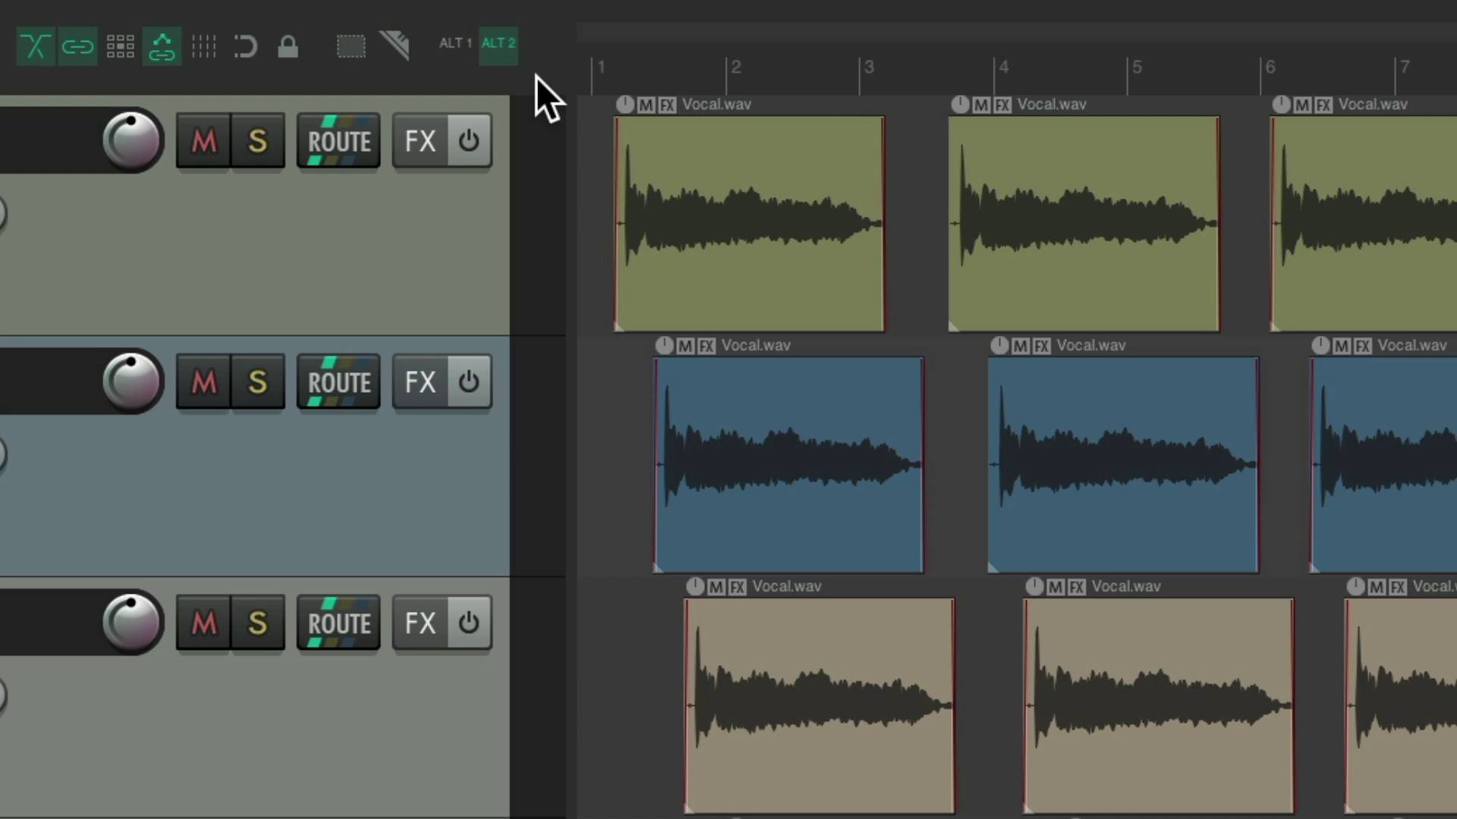
key(alt+2)
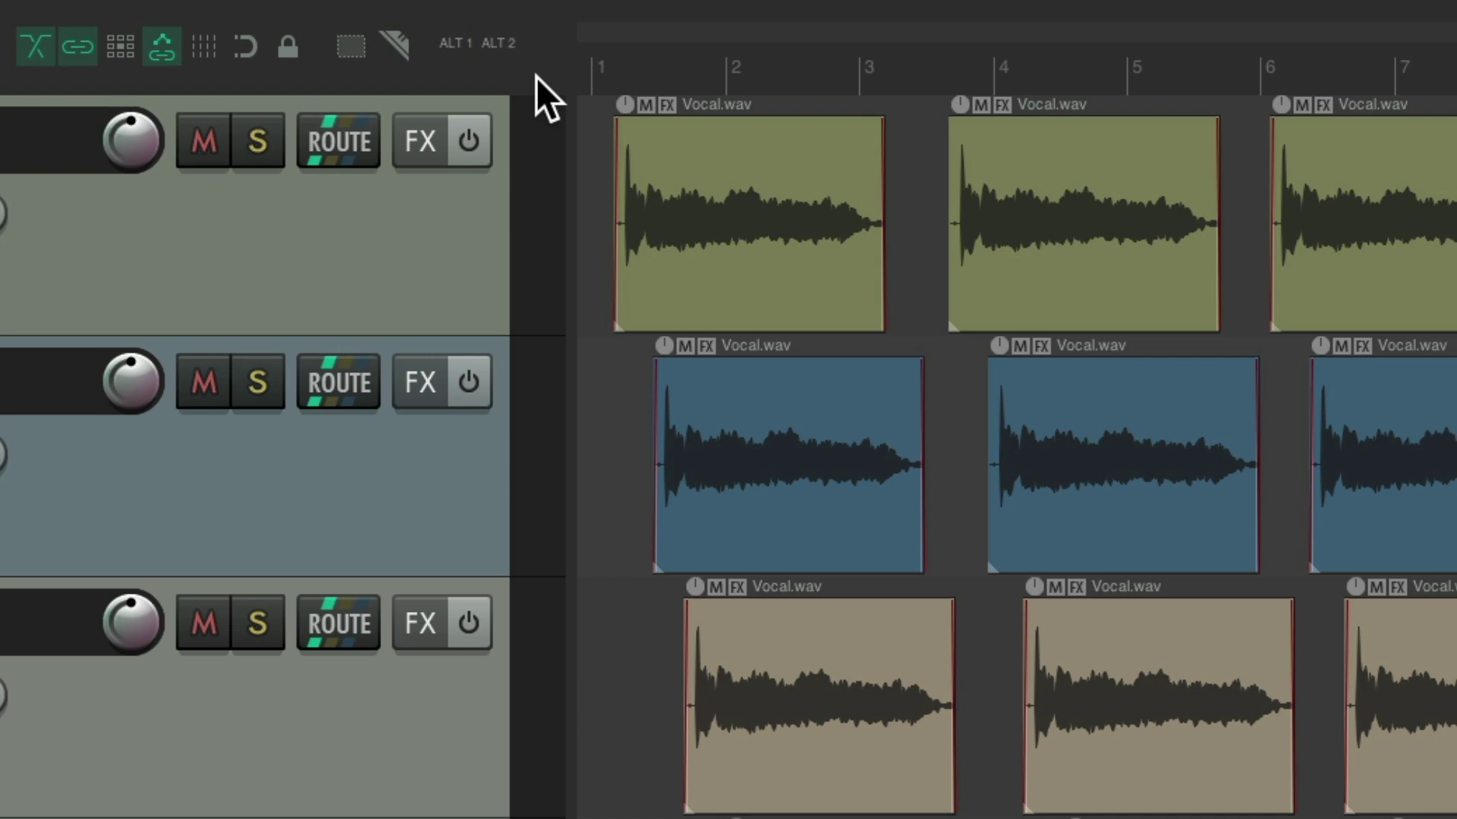
key(alt+1)
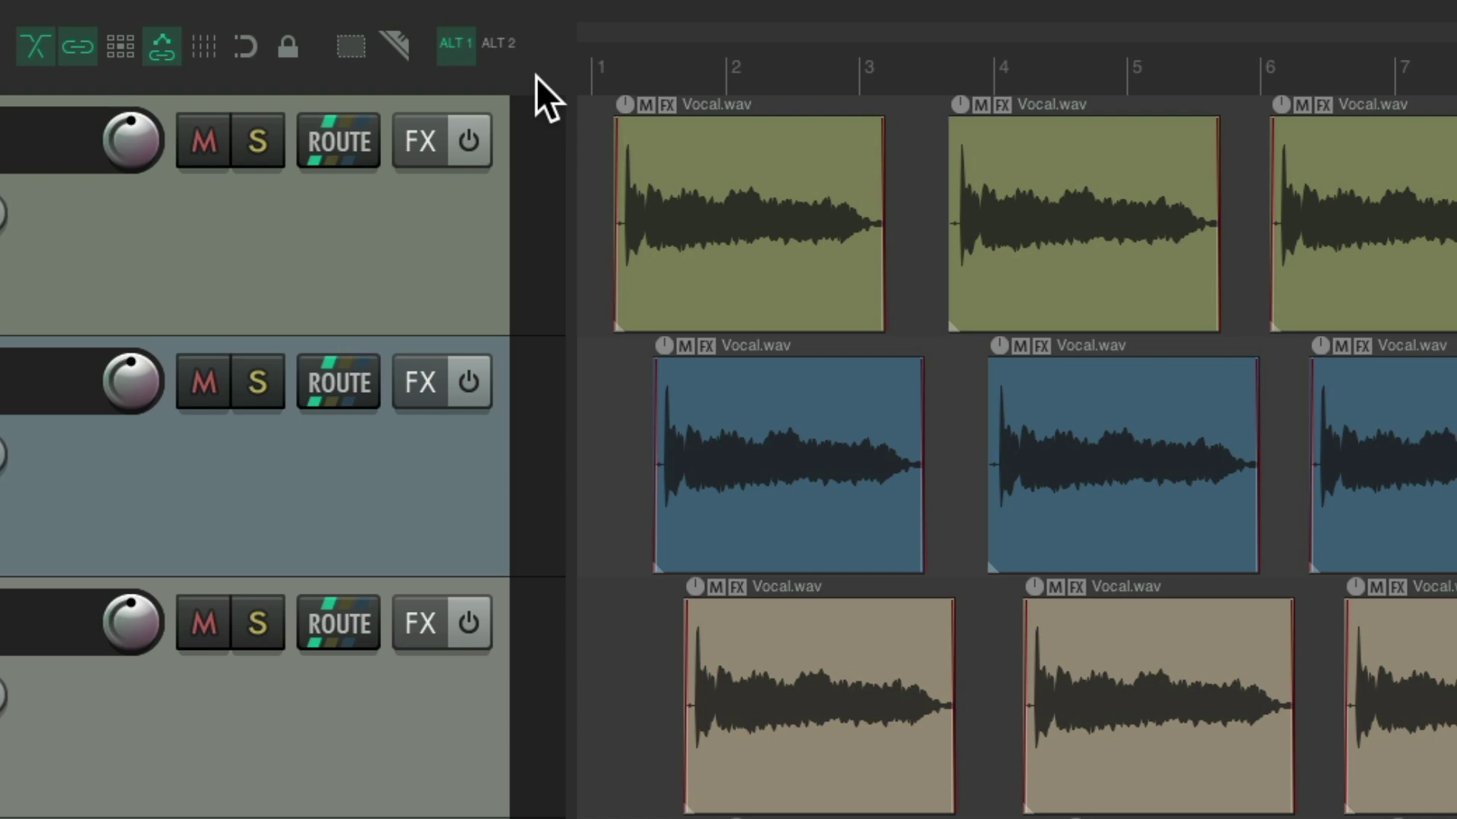
key(alt+1)
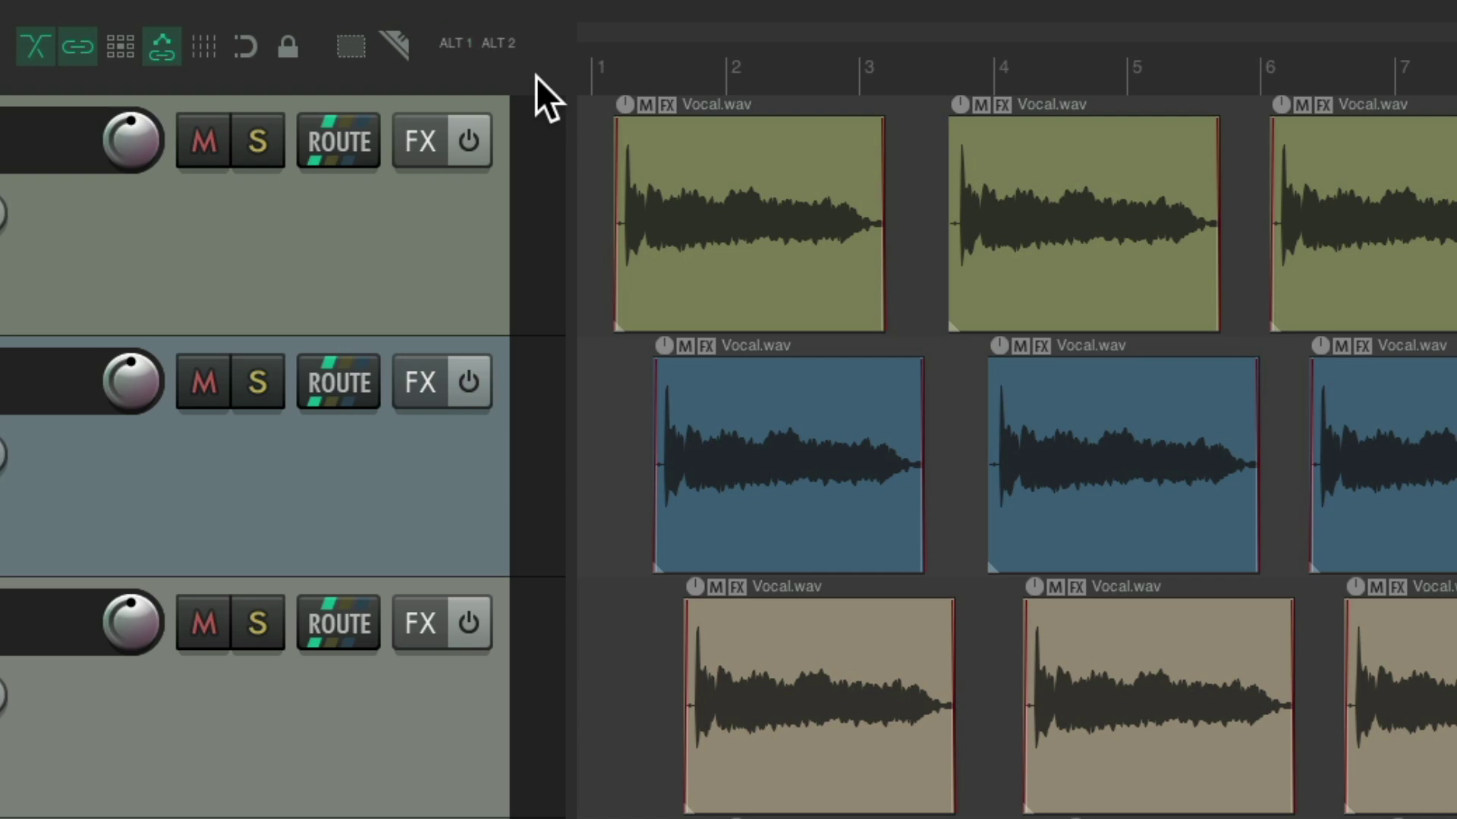